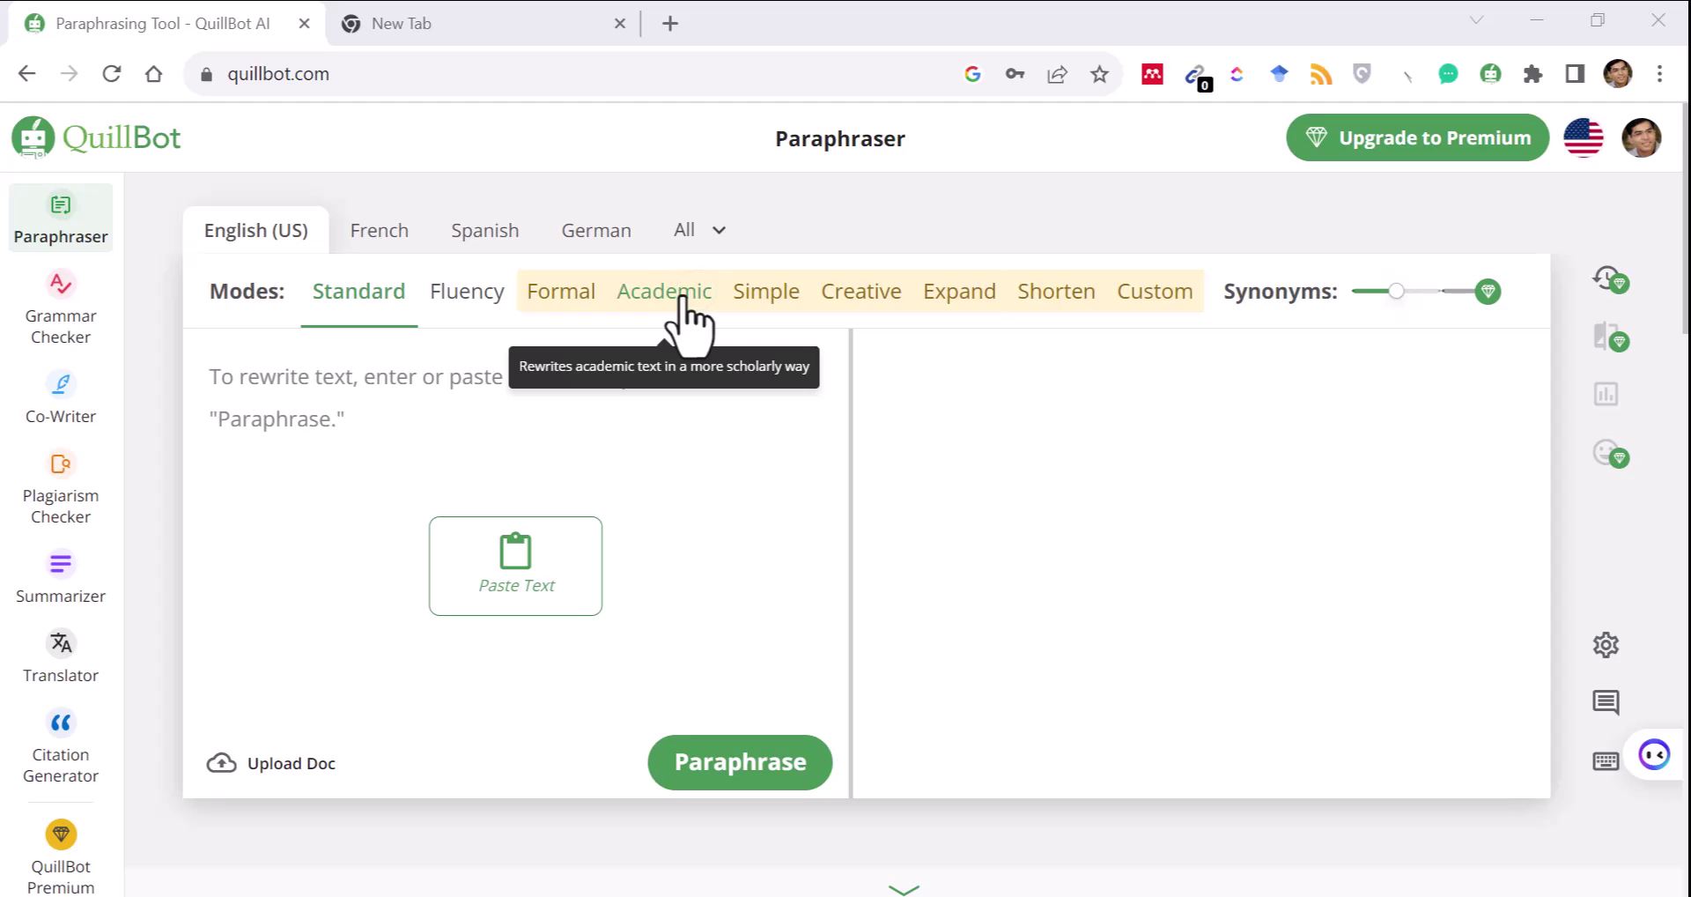
{"action": "left_click", "coordinate": [683, 298]}
{"action": "left_click", "coordinate": [684, 297]}
{"action": "left_click", "coordinate": [683, 298]}
Step: Open the Co-Writer and set the Smart Start document type to Research Paper
{"action": "left_click", "coordinate": [75, 419]}
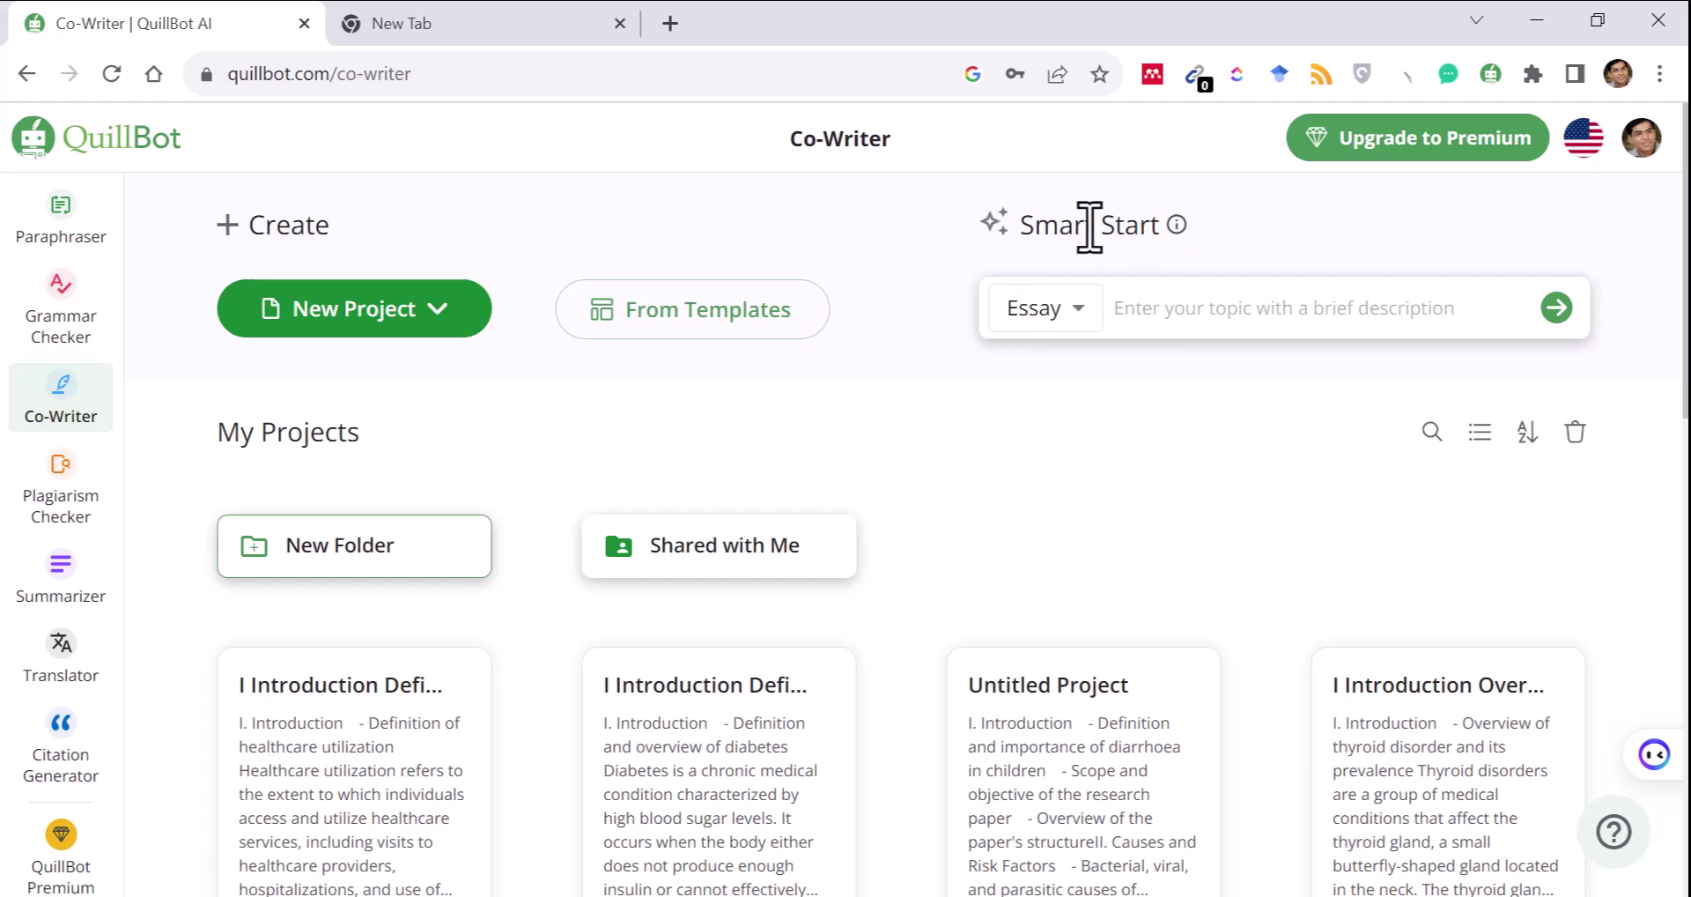
{"action": "mouse_move", "coordinate": [1177, 231]}
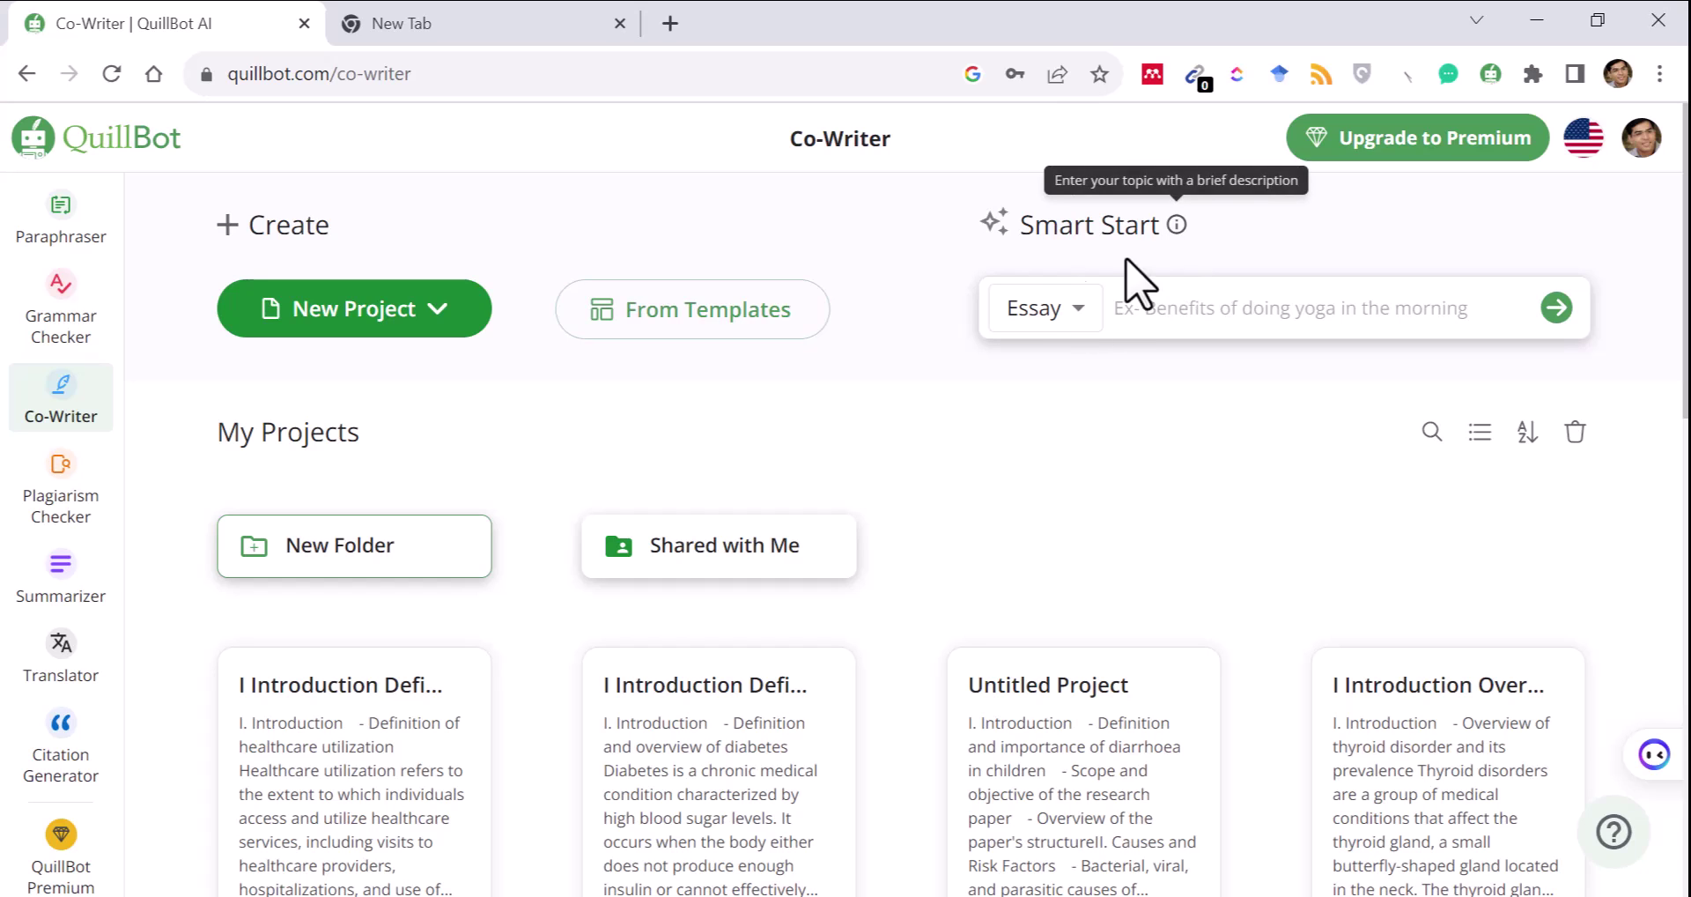
{"action": "left_click", "coordinate": [1048, 312]}
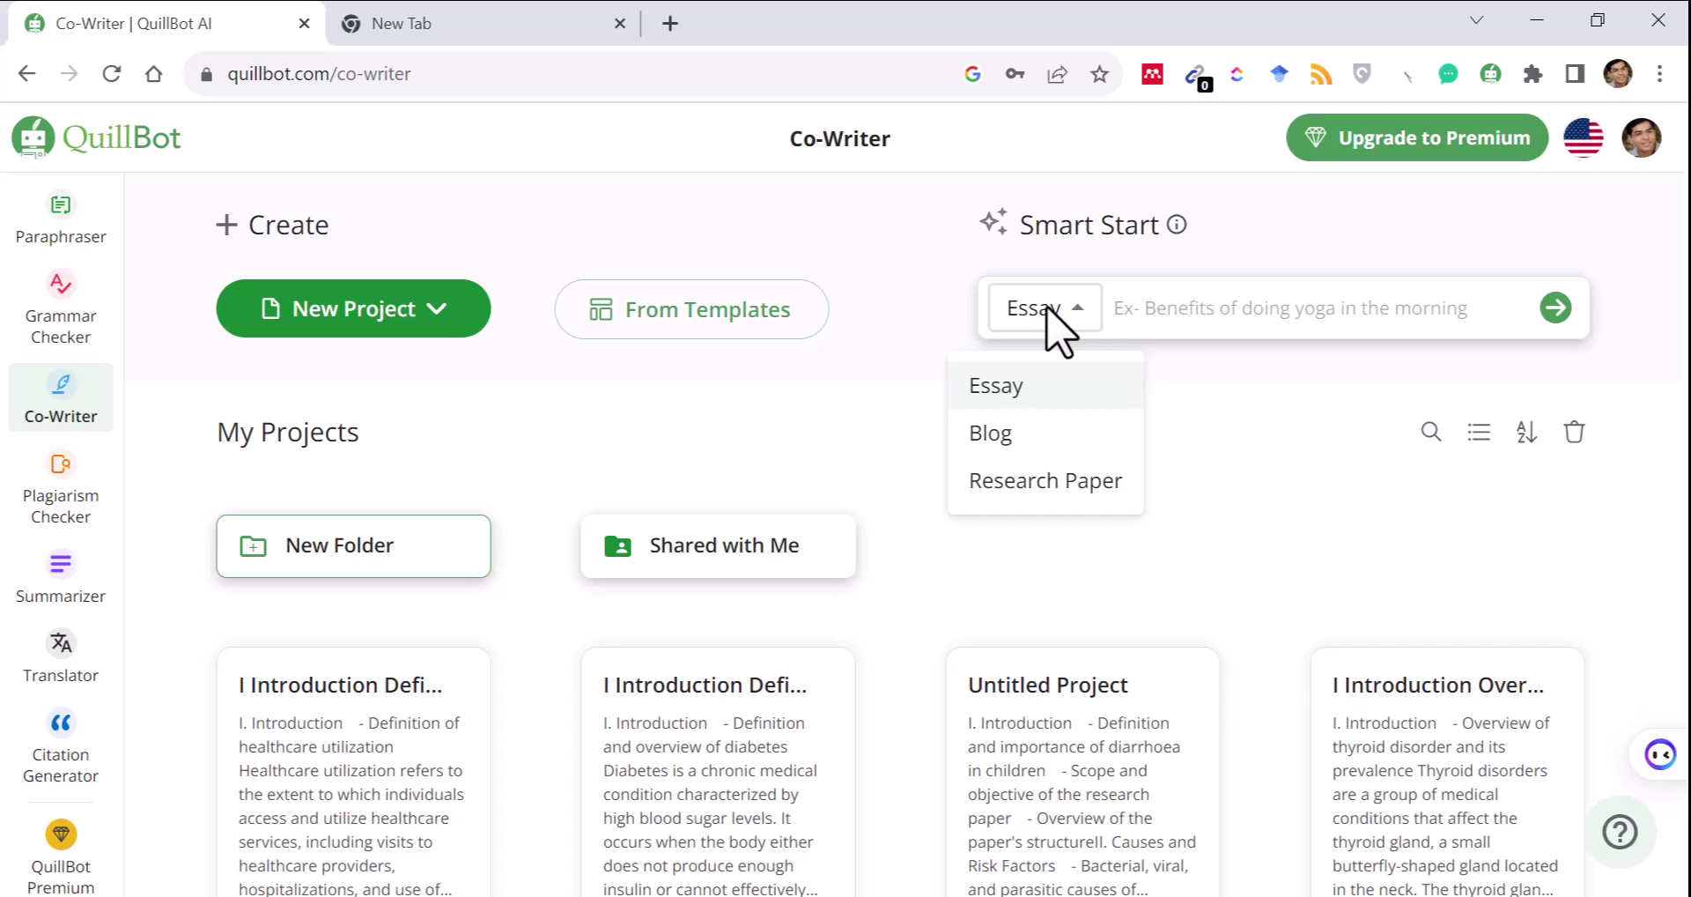
{"action": "left_click", "coordinate": [1045, 484]}
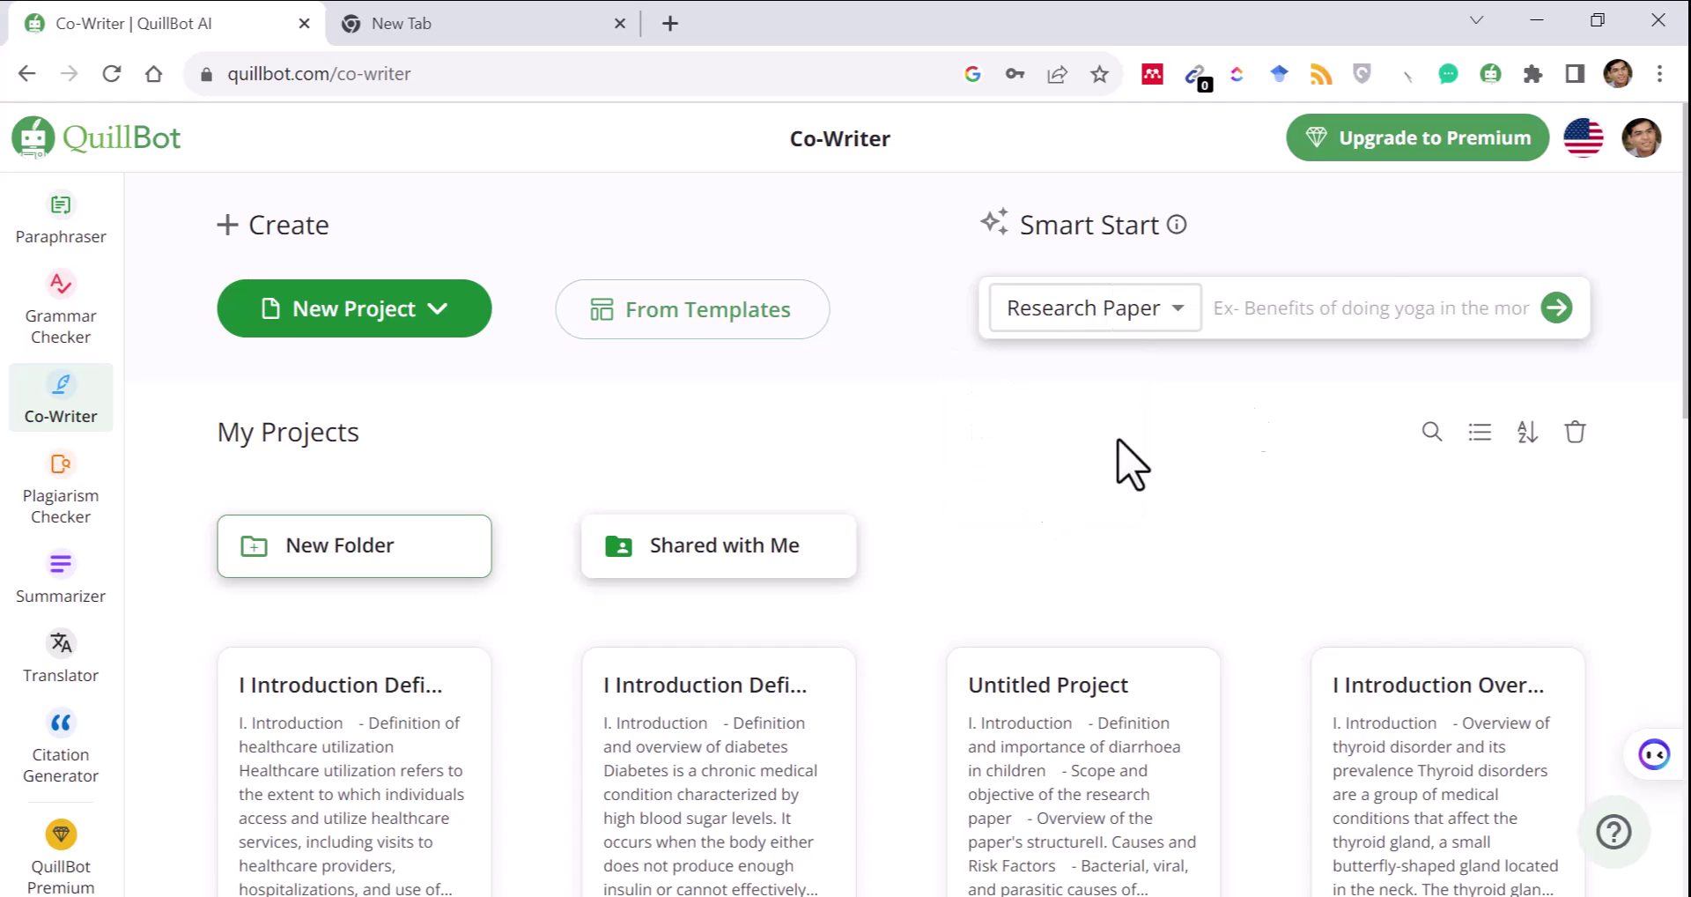
Step: Generate a Smart Start outline on the topic "Diabetes Mellitus Management in Pakistan" and allow the site clipboard access
{"action": "left_click", "coordinate": [1366, 317]}
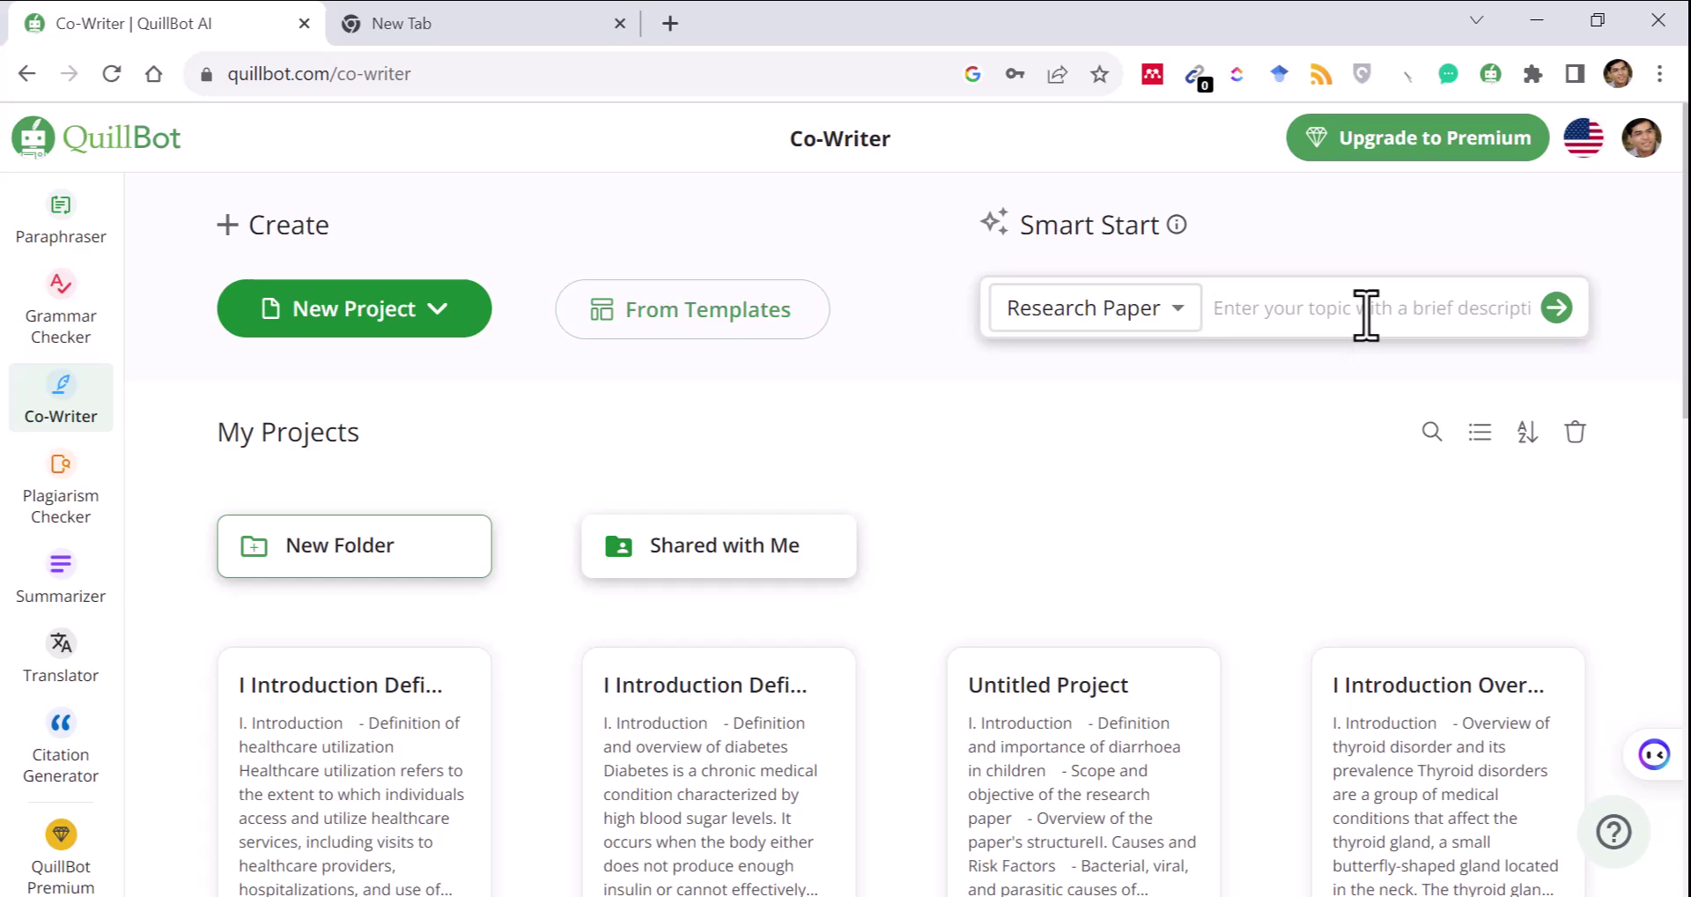
{"action": "type", "text": "Diabetes Mellitus M"}
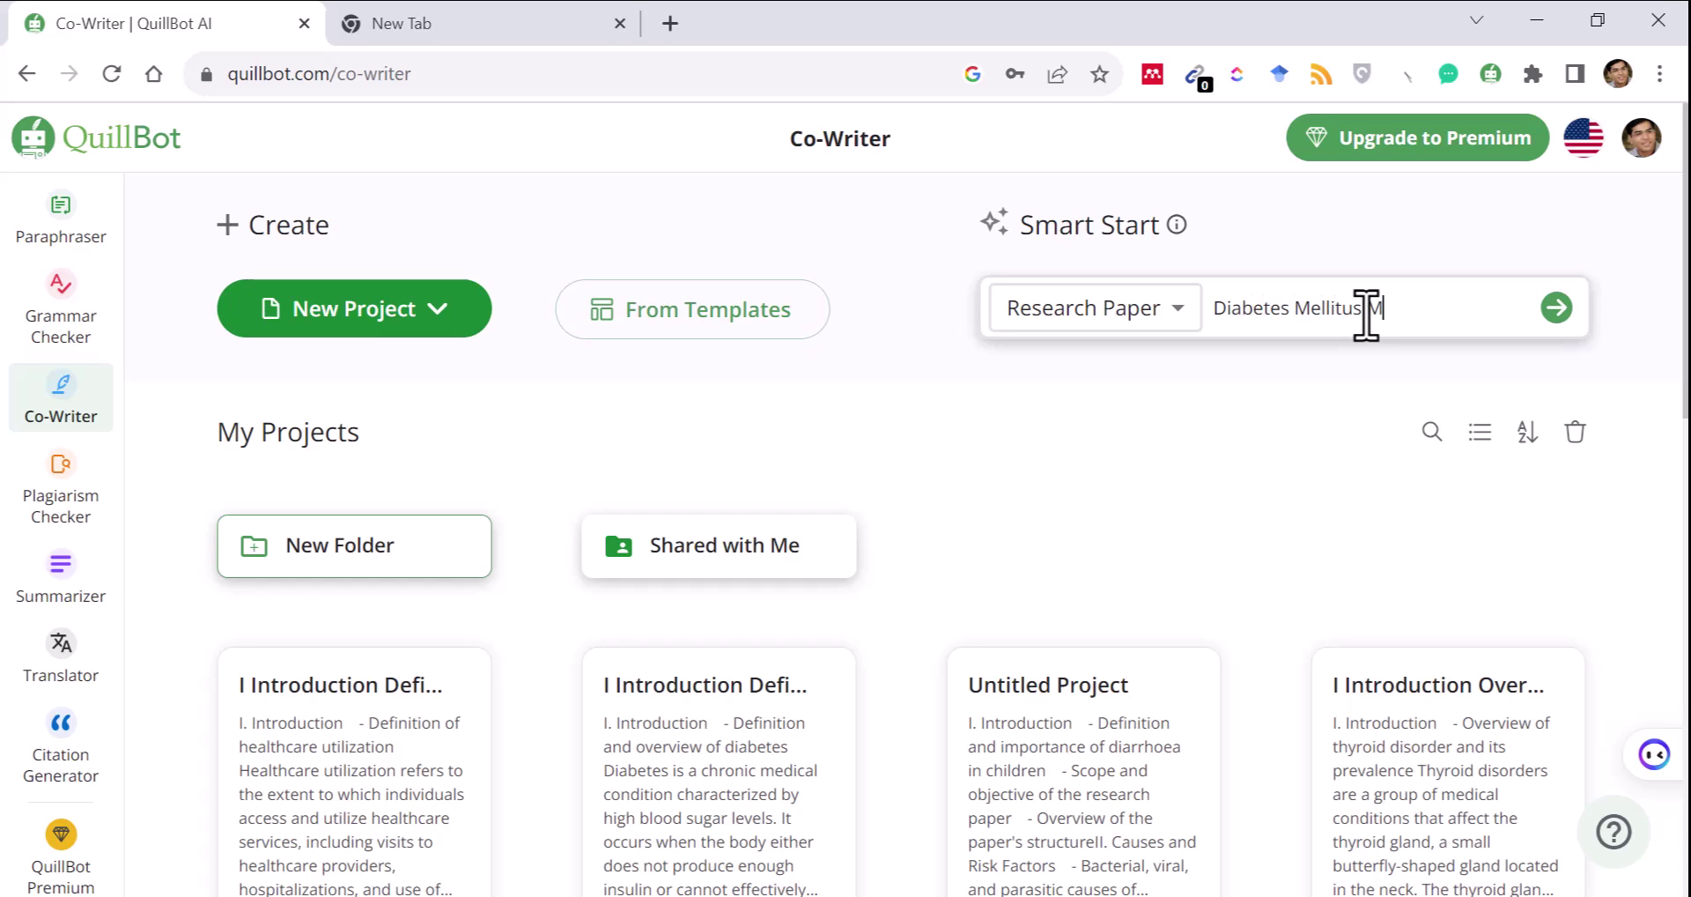
{"action": "type", "text": "anagement in pPakistan"}
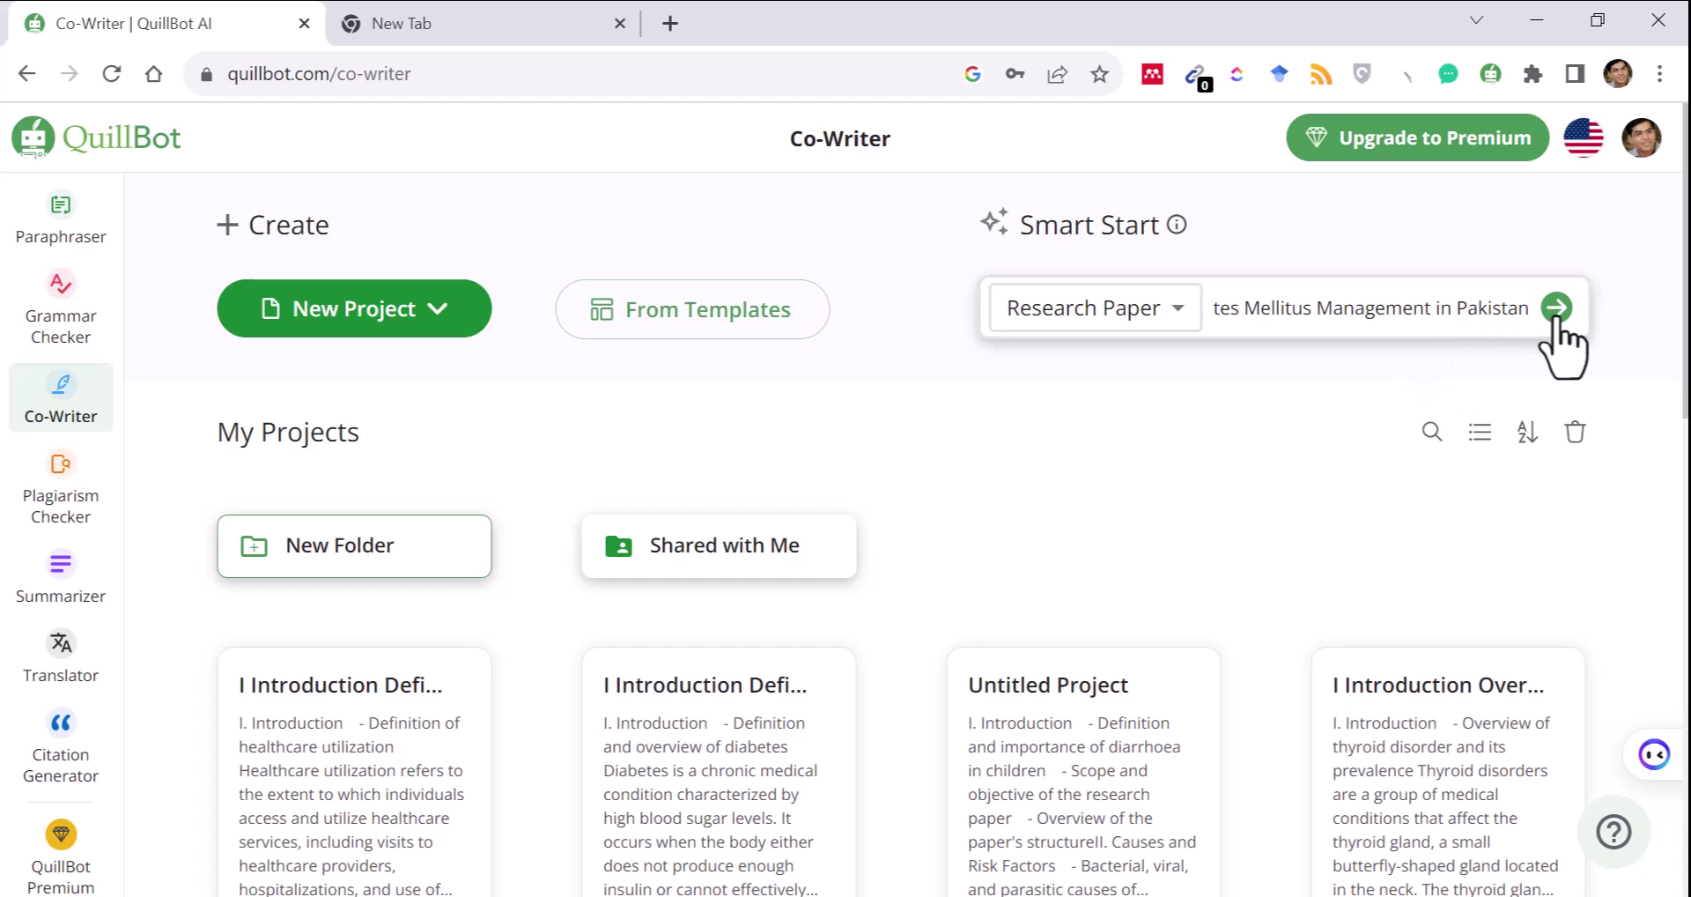
{"action": "left_click", "coordinate": [1557, 317]}
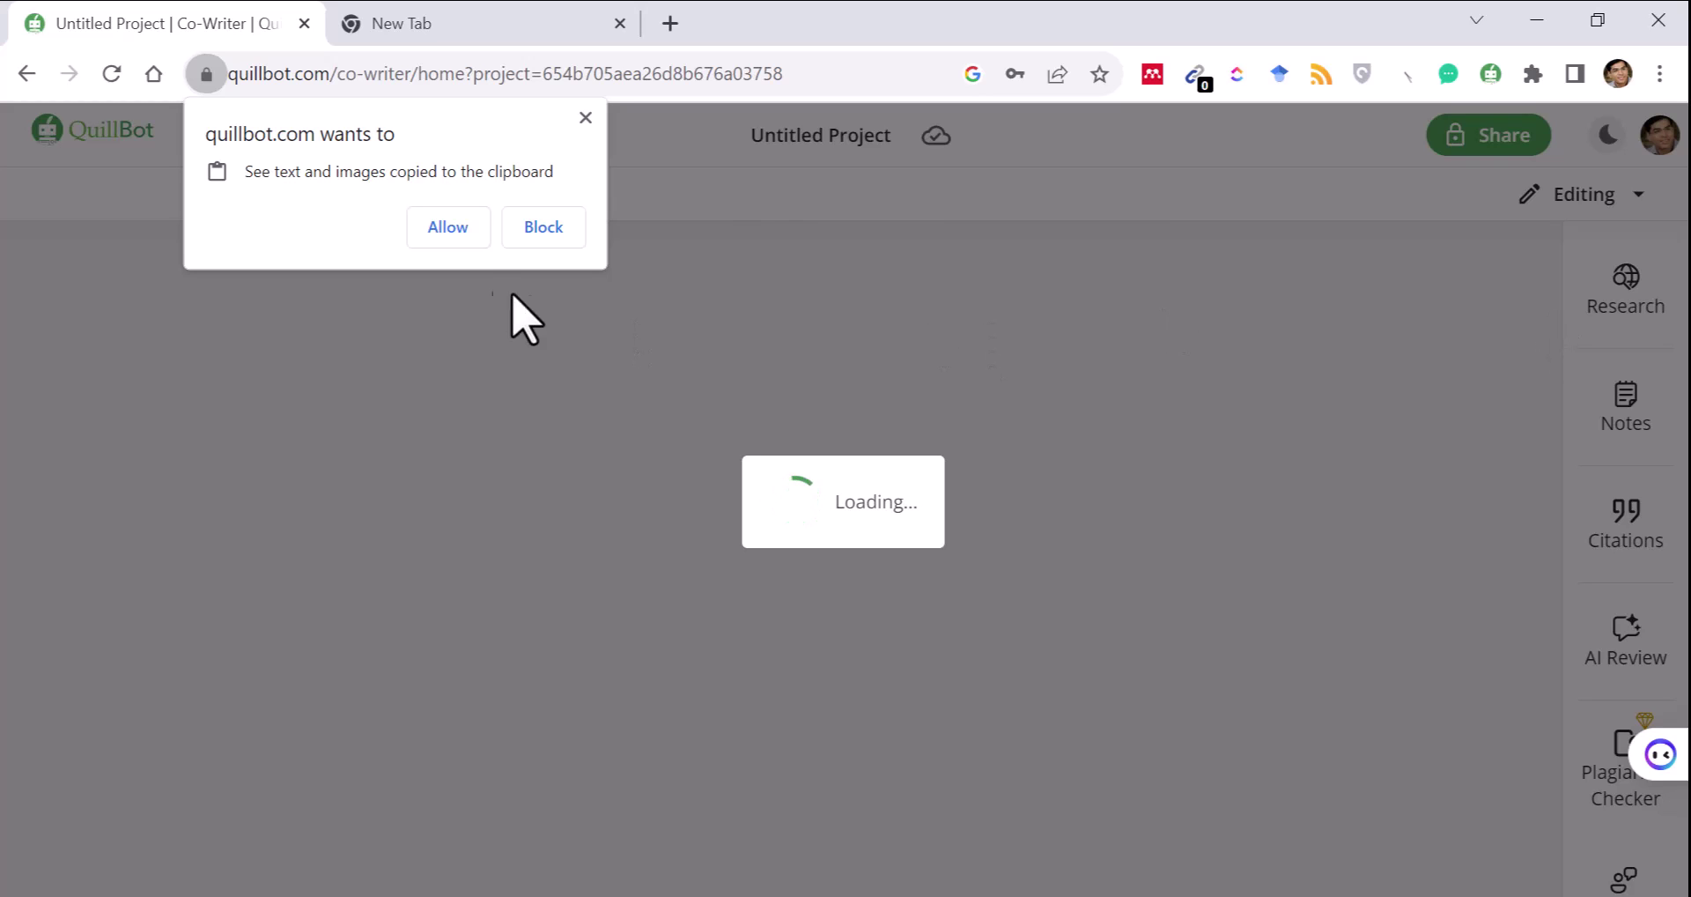
{"action": "left_click", "coordinate": [475, 261]}
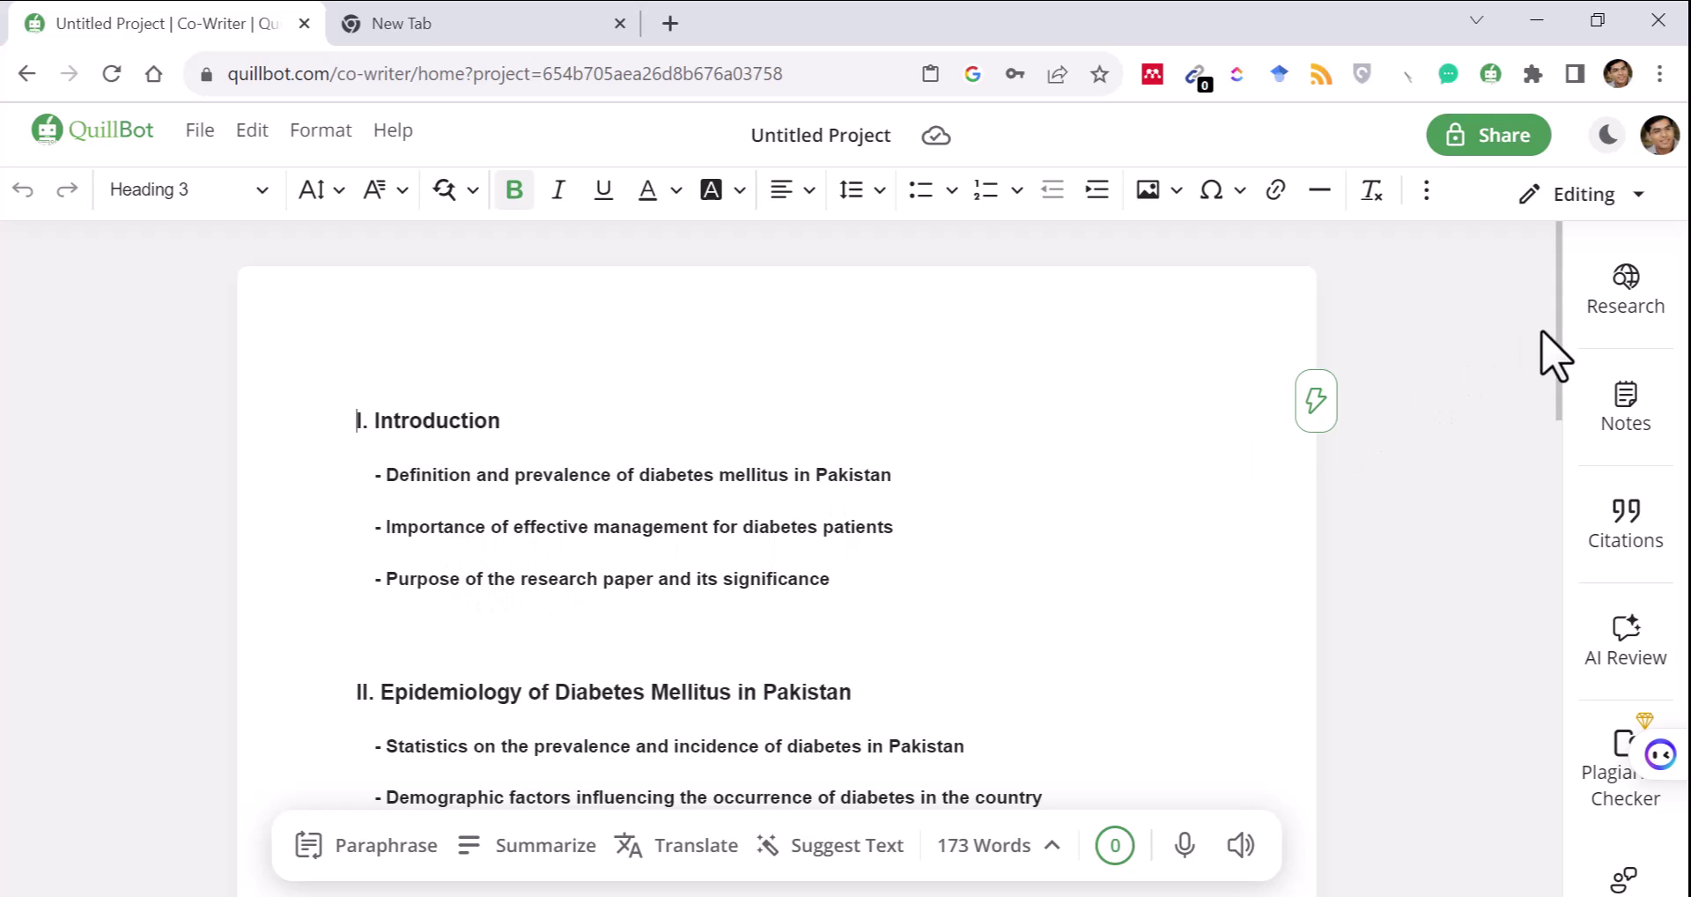
Step: Look through the generated outline and rename the project as "DM in Pakistan"
{"action": "scroll", "coordinate": [1555, 335], "scroll_direction": "down", "scroll_amount": 2}
{"action": "scroll", "coordinate": [1567, 395], "scroll_direction": "down", "scroll_amount": 3}
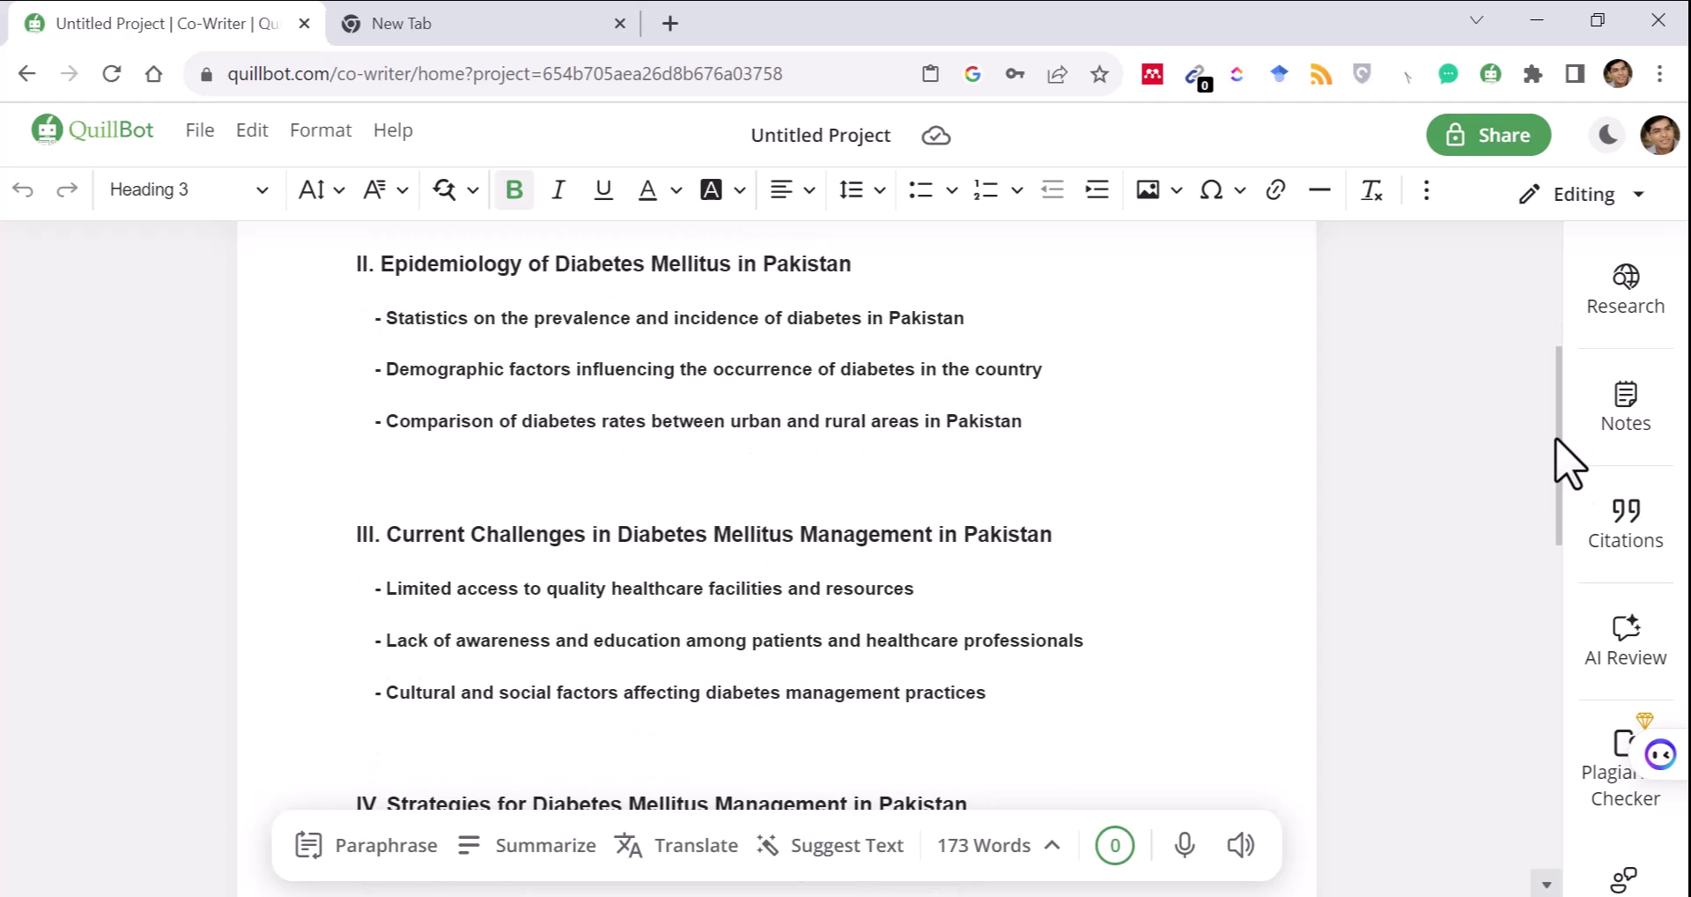
{"action": "scroll", "coordinate": [1568, 529], "scroll_direction": "down", "scroll_amount": 4}
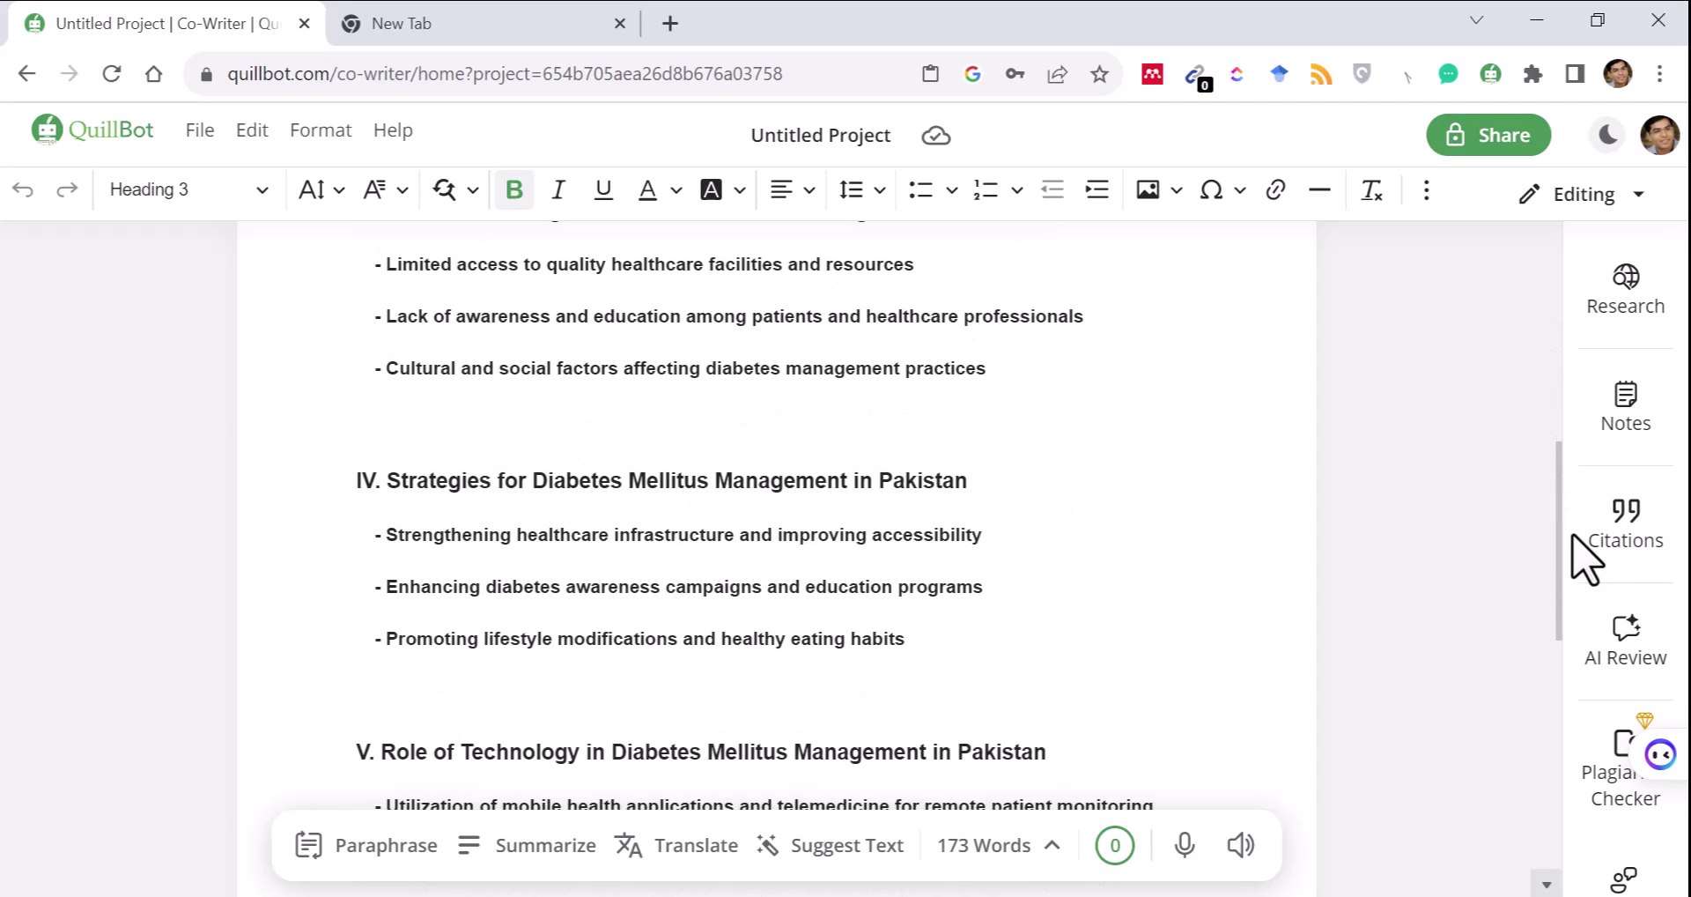
{"action": "scroll", "coordinate": [1572, 535], "scroll_direction": "up", "scroll_amount": 9}
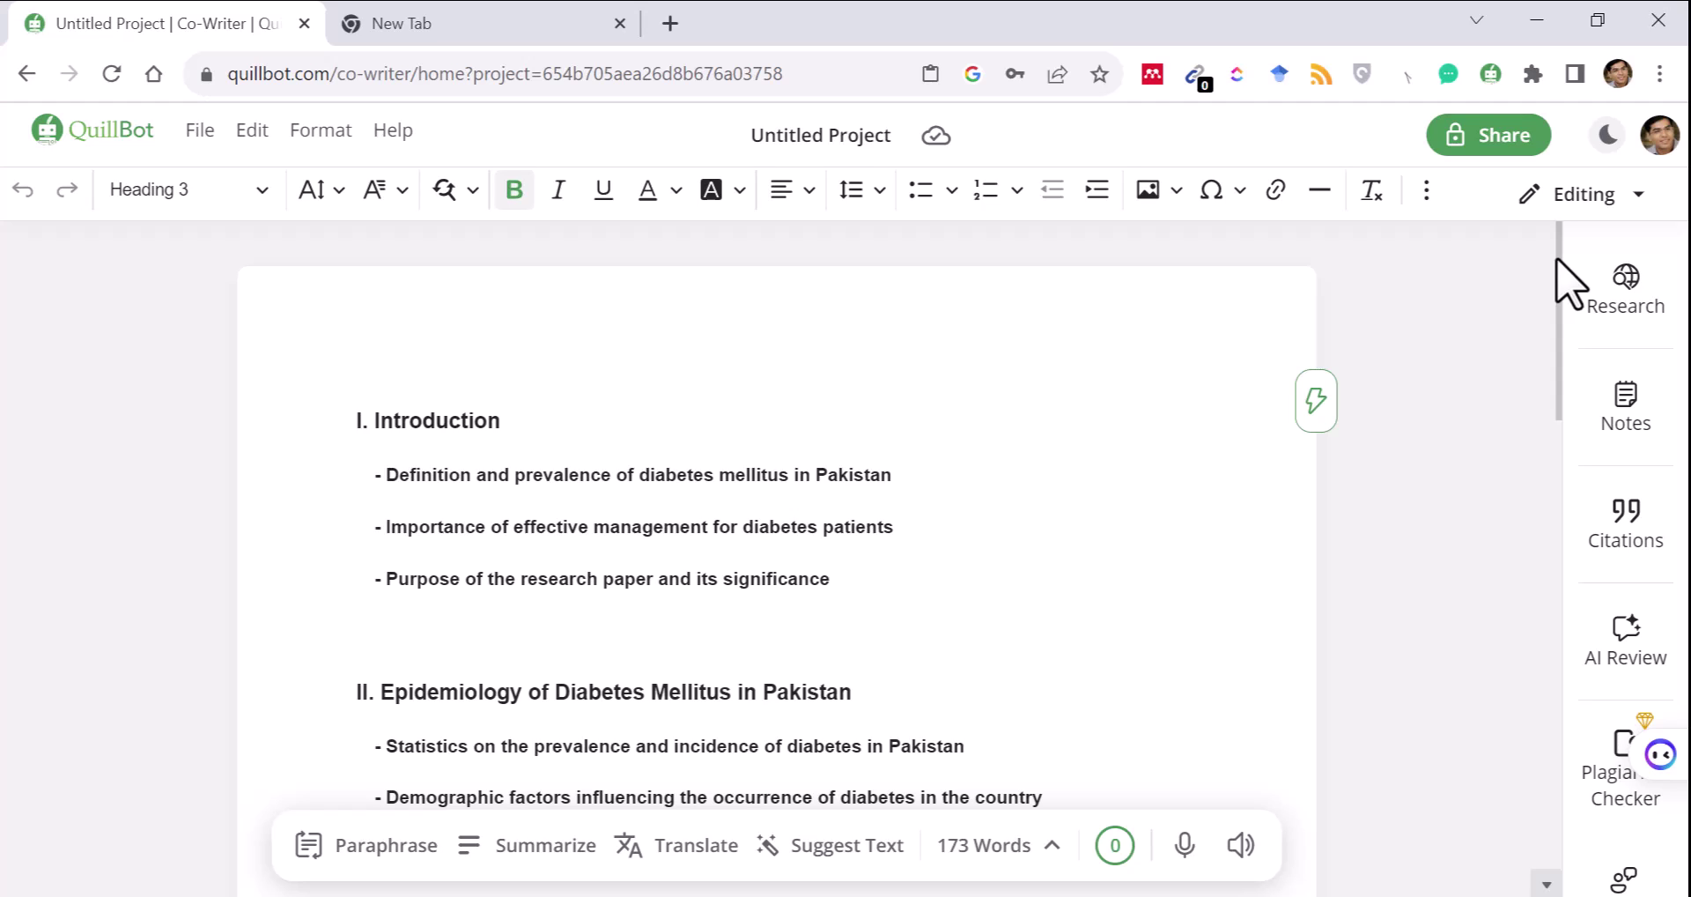
{"action": "left_click", "coordinate": [854, 139]}
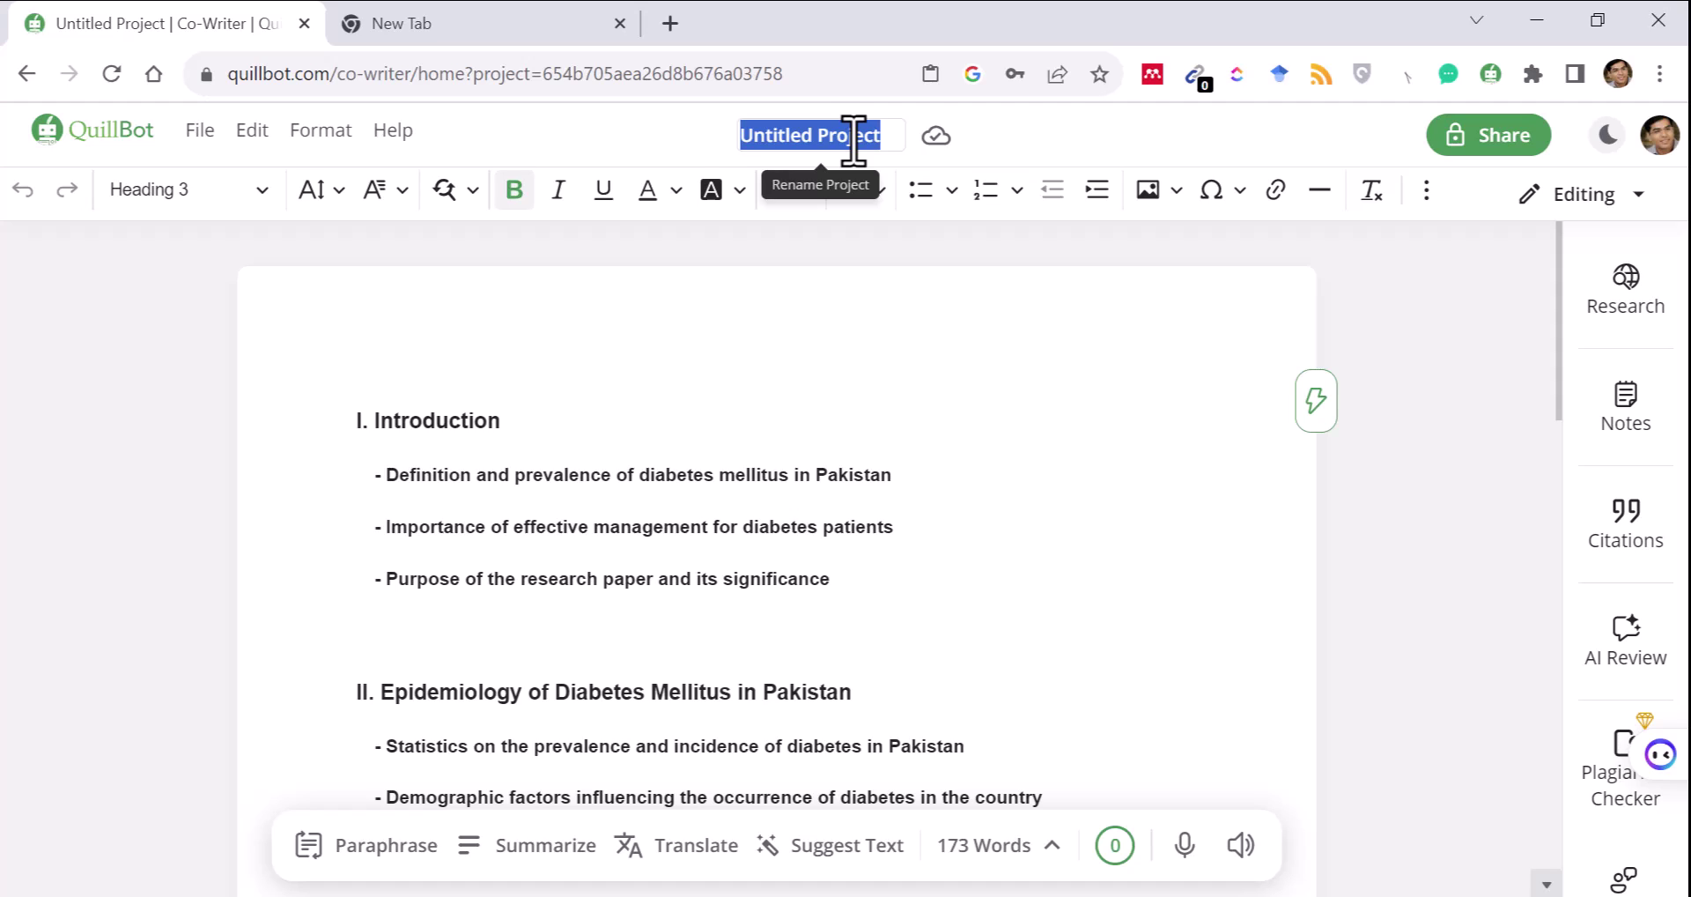
{"action": "type", "text": "DM in Pakistan"}
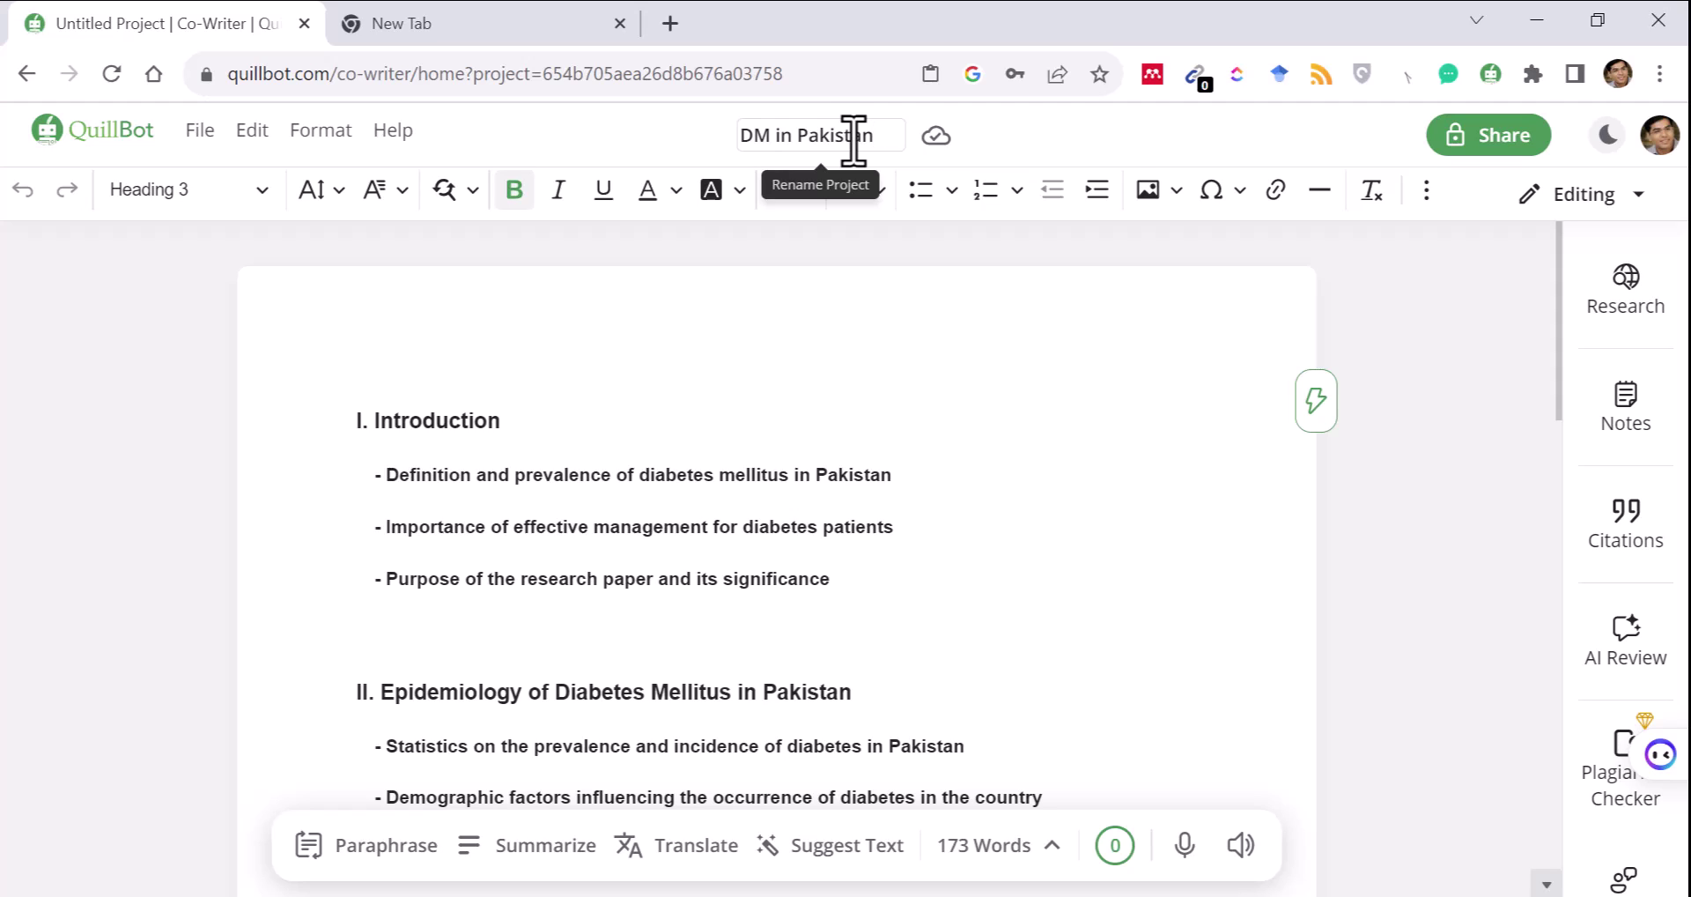
{"action": "key", "text": "Return"}
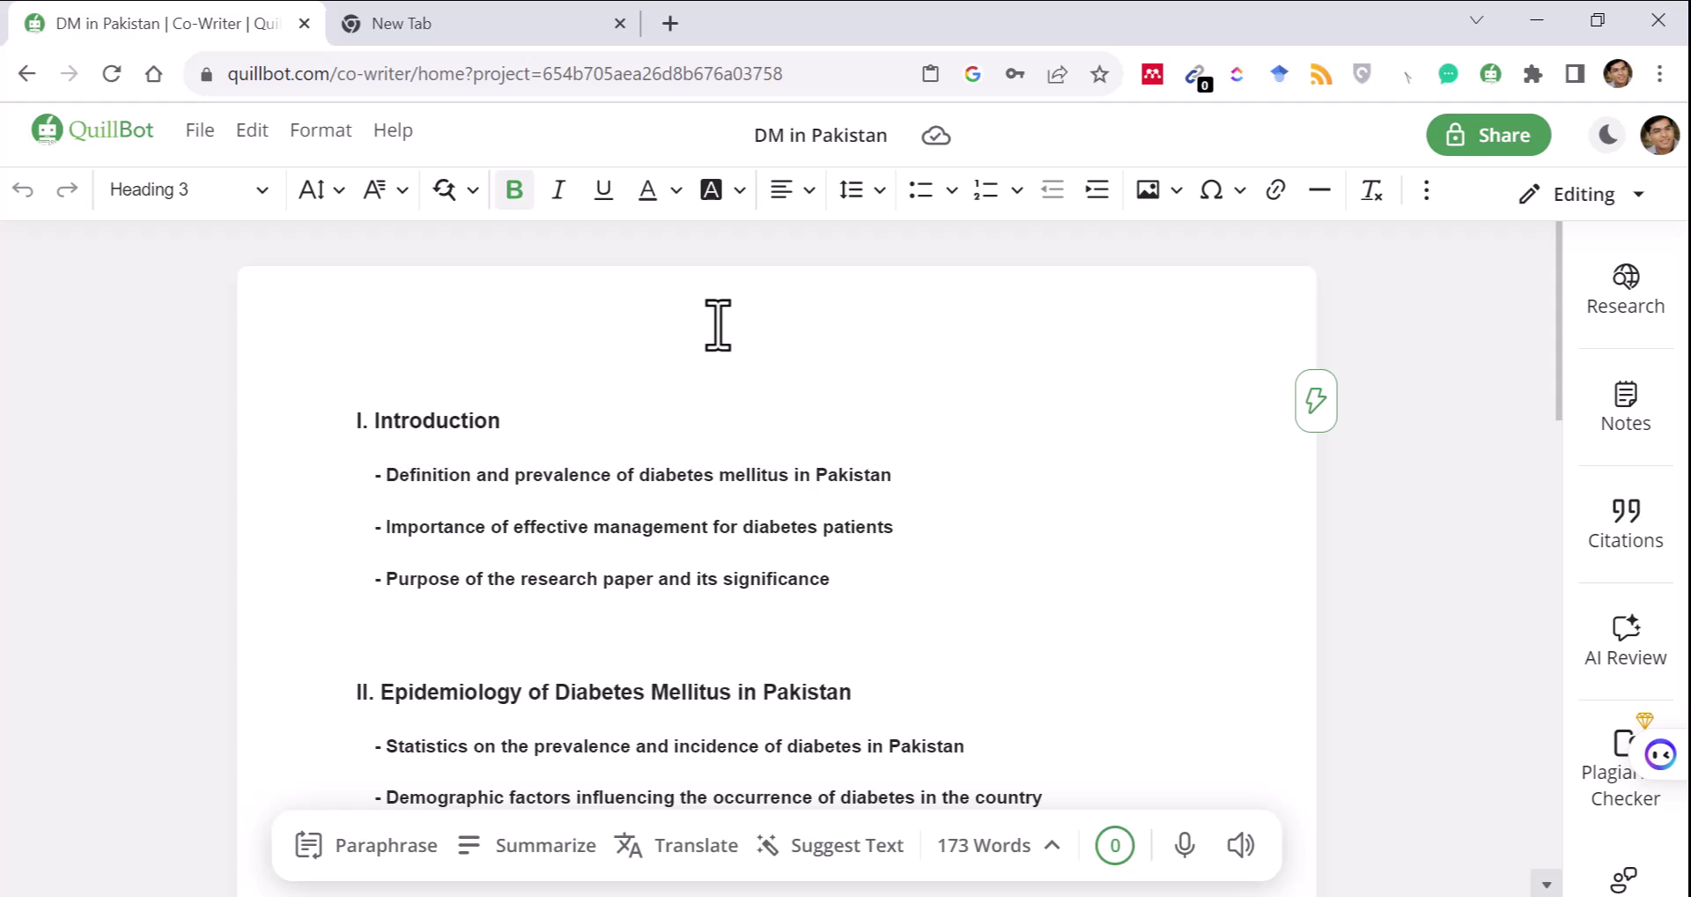
Step: Generate text after the Introduction's "Definition and prevalence of diabetes mellitus in Pakistan" point with the Complete Paragraph flare and accept the first suggestion
{"action": "left_click", "coordinate": [910, 476]}
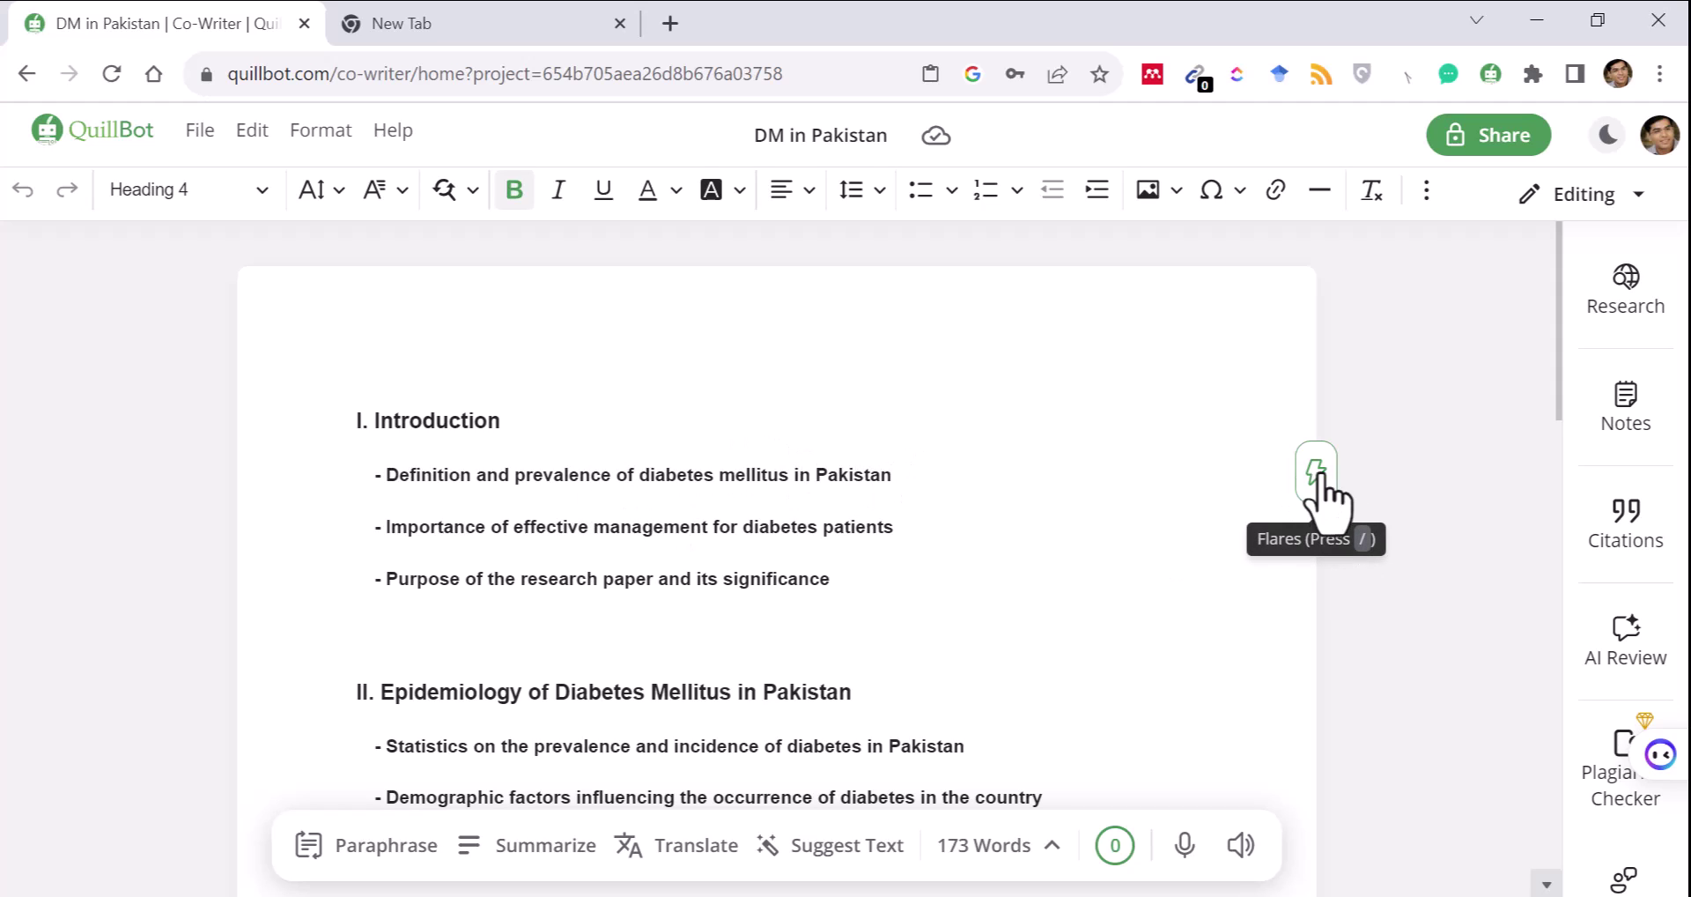
{"action": "left_click", "coordinate": [907, 529]}
{"action": "left_click", "coordinate": [907, 489]}
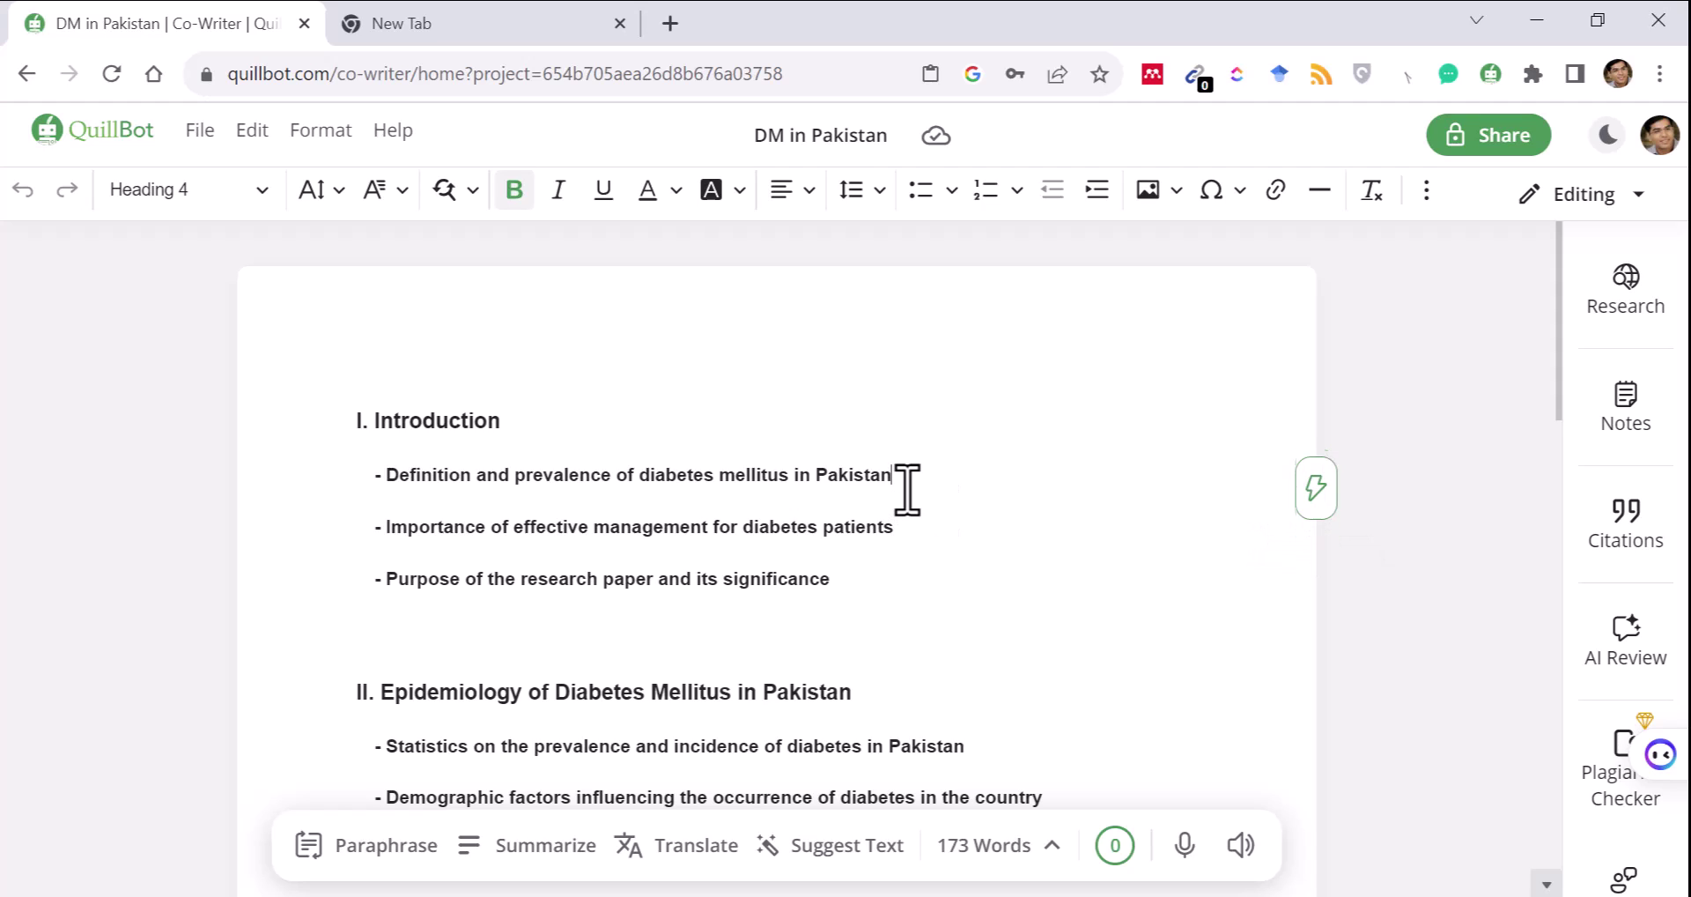
{"action": "left_click", "coordinate": [1316, 476]}
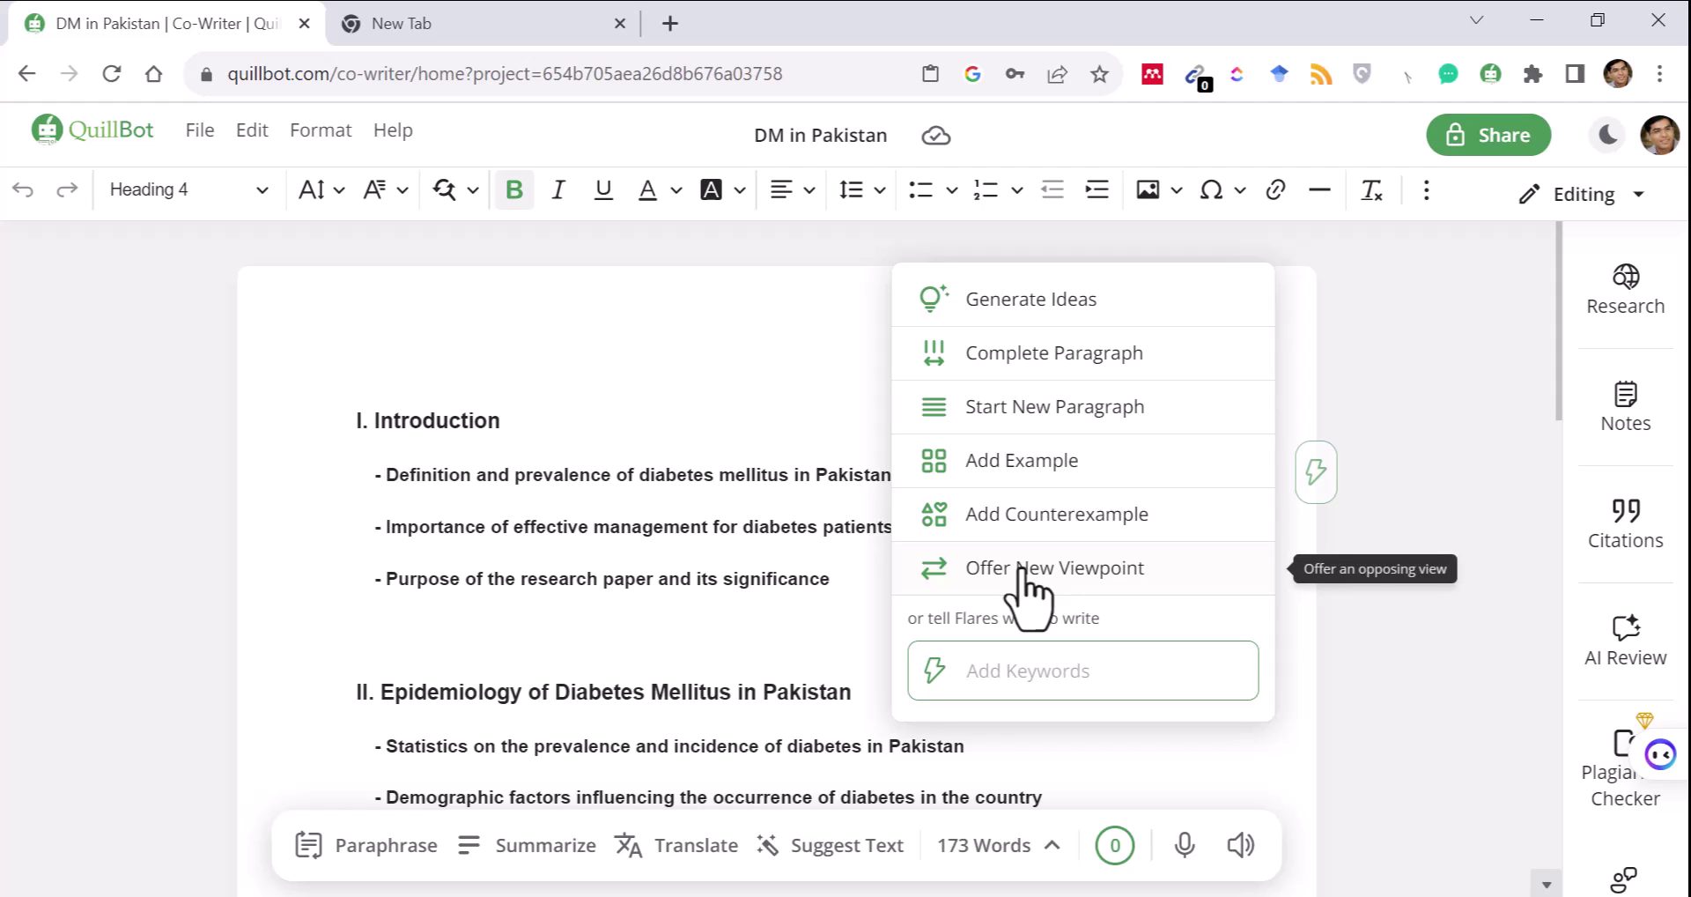
{"action": "left_click", "coordinate": [1030, 370]}
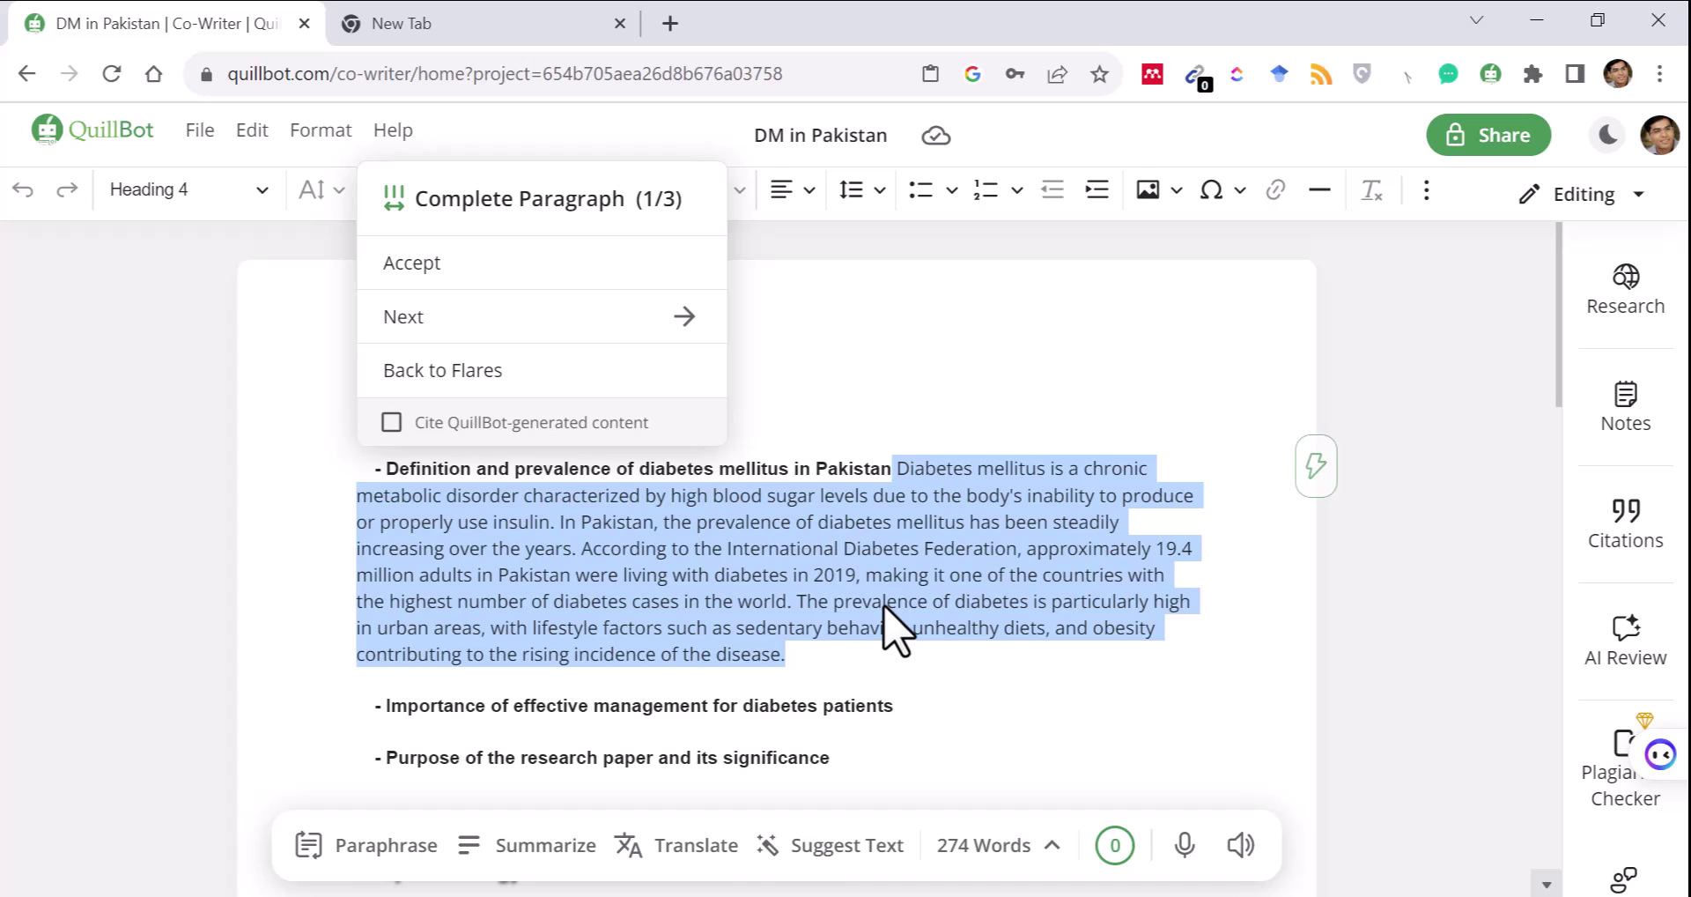
{"action": "left_click", "coordinate": [872, 568]}
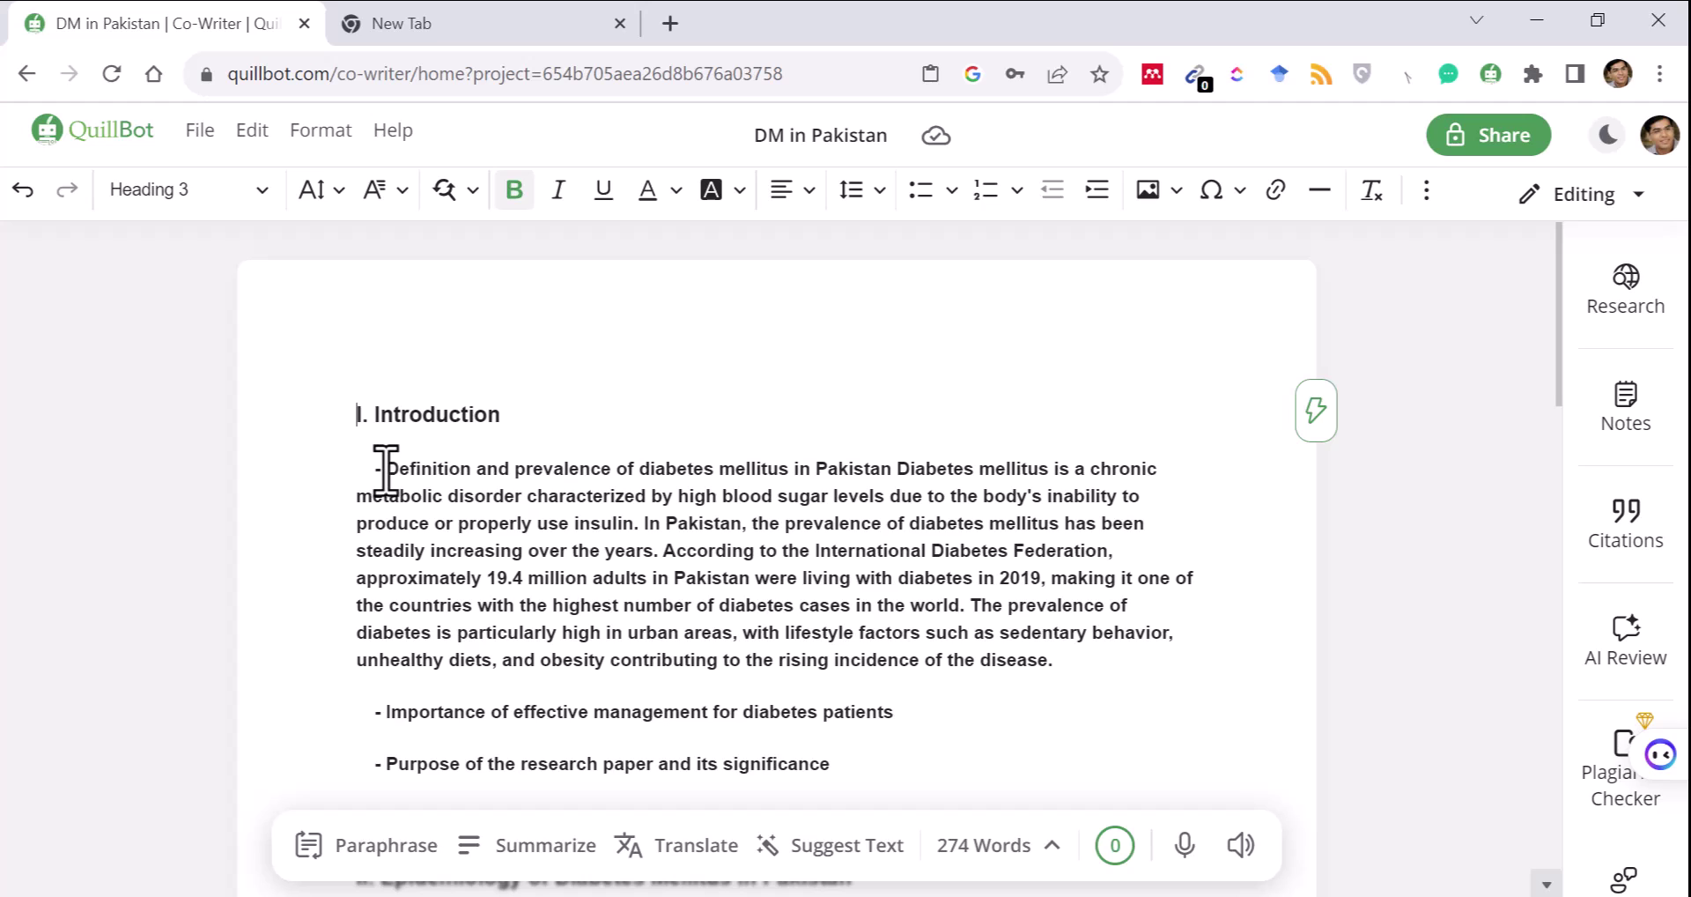
Step: Delete the outline point "Definition and prevalence of diabetes mellitus in Pakistan" and its dash from the start of the first paragraph
{"action": "left_click_drag", "start_coordinate": [386, 472], "coordinate": [899, 468]}
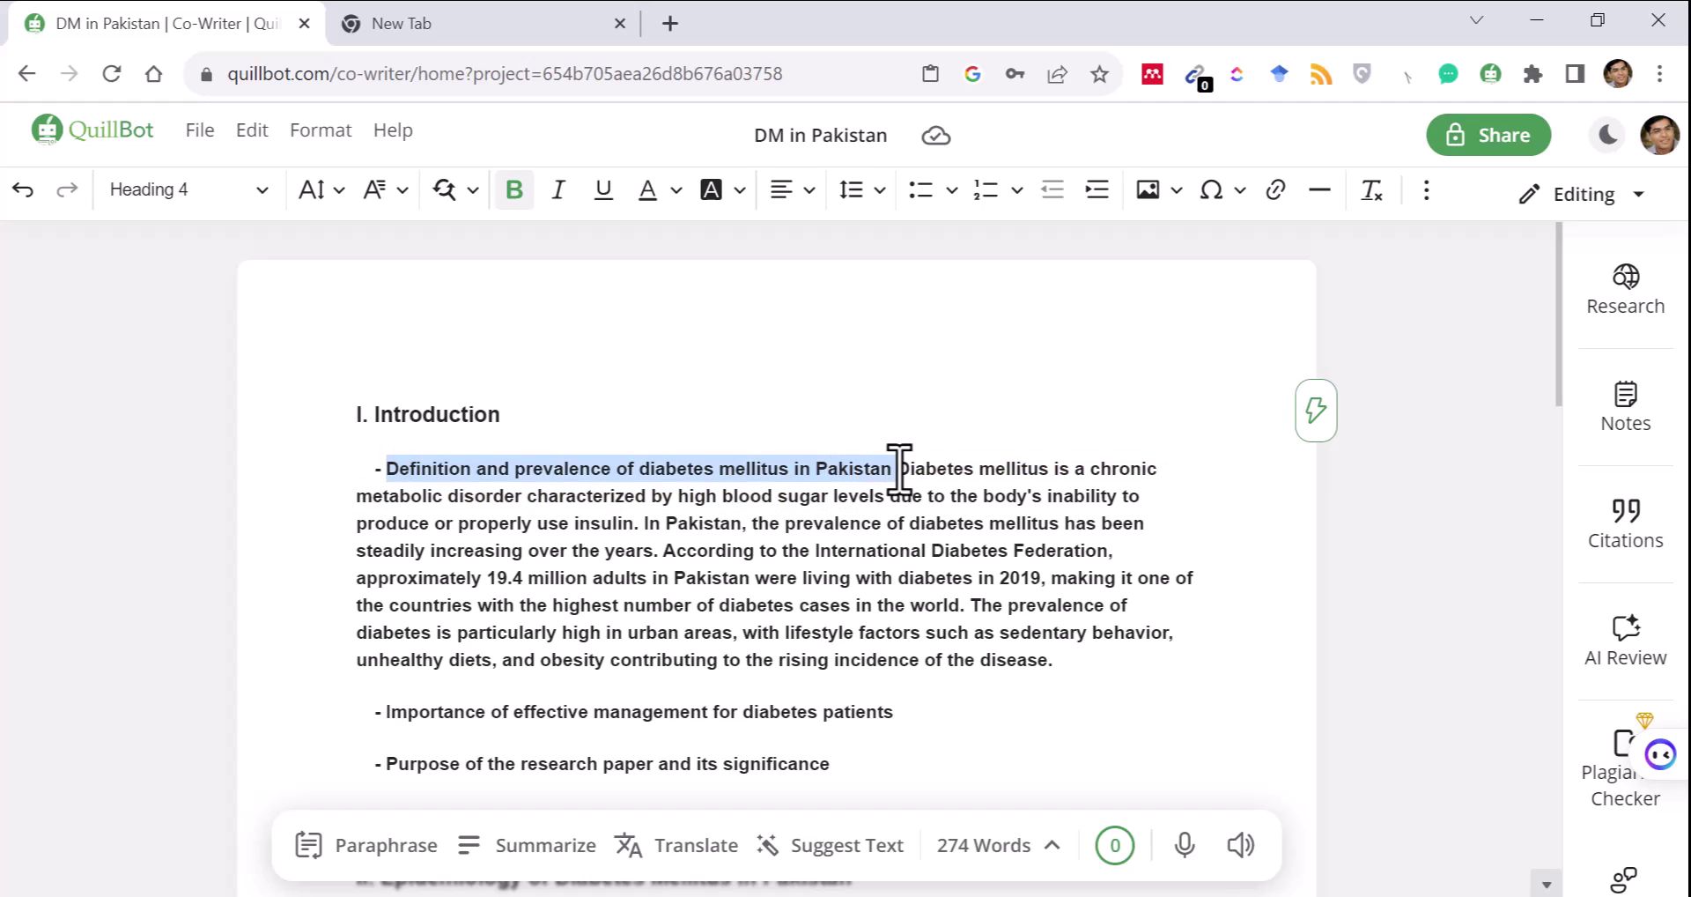
{"action": "key", "text": "BackSpace"}
{"action": "key", "text": "BackSpace"}
{"action": "key", "text": "BackSpace"}
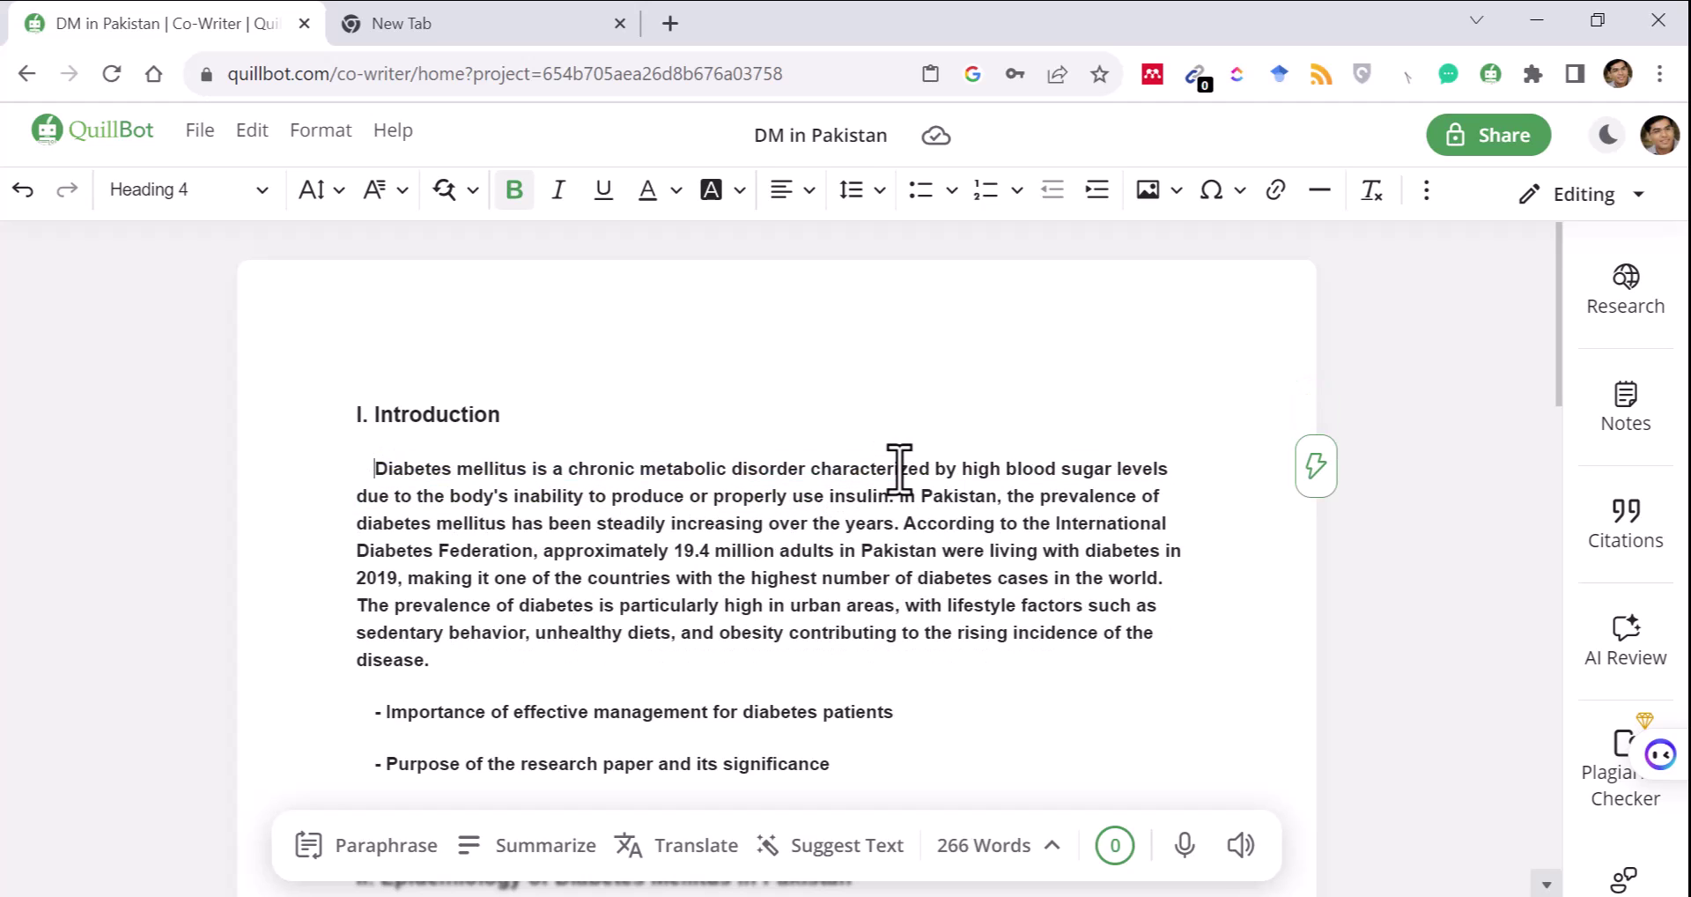
Step: Accept the suggested sentence ending the first Introduction paragraph and extend the paragraph with the Complete Paragraph flare
{"action": "left_click", "coordinate": [529, 671]}
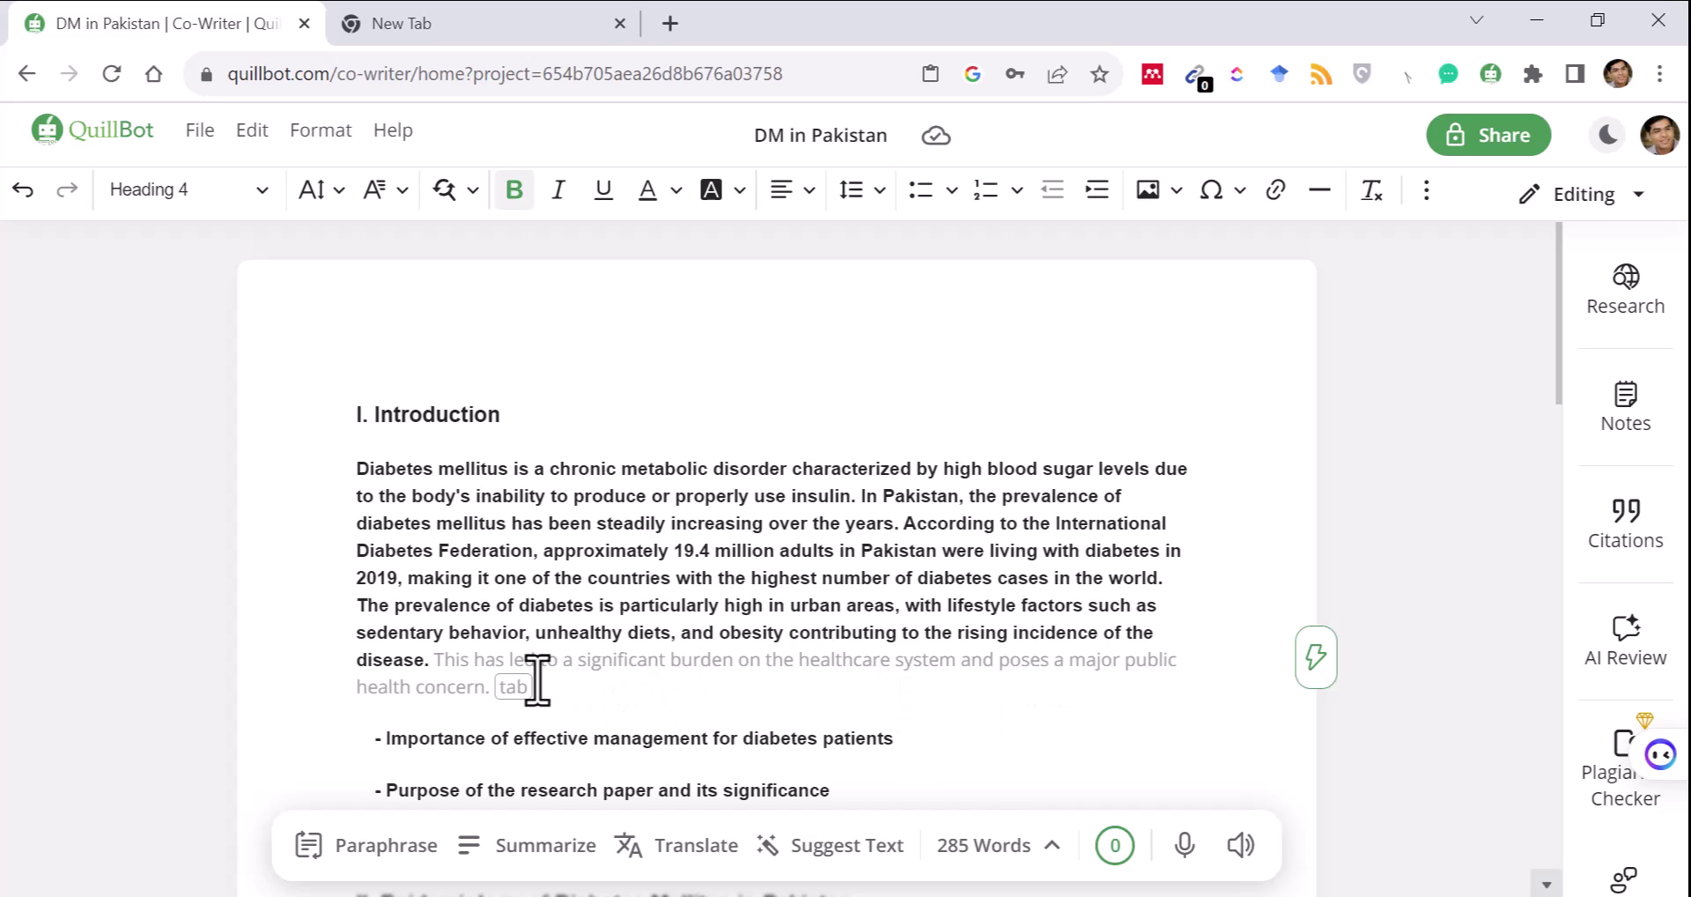
{"action": "key", "text": "Tab"}
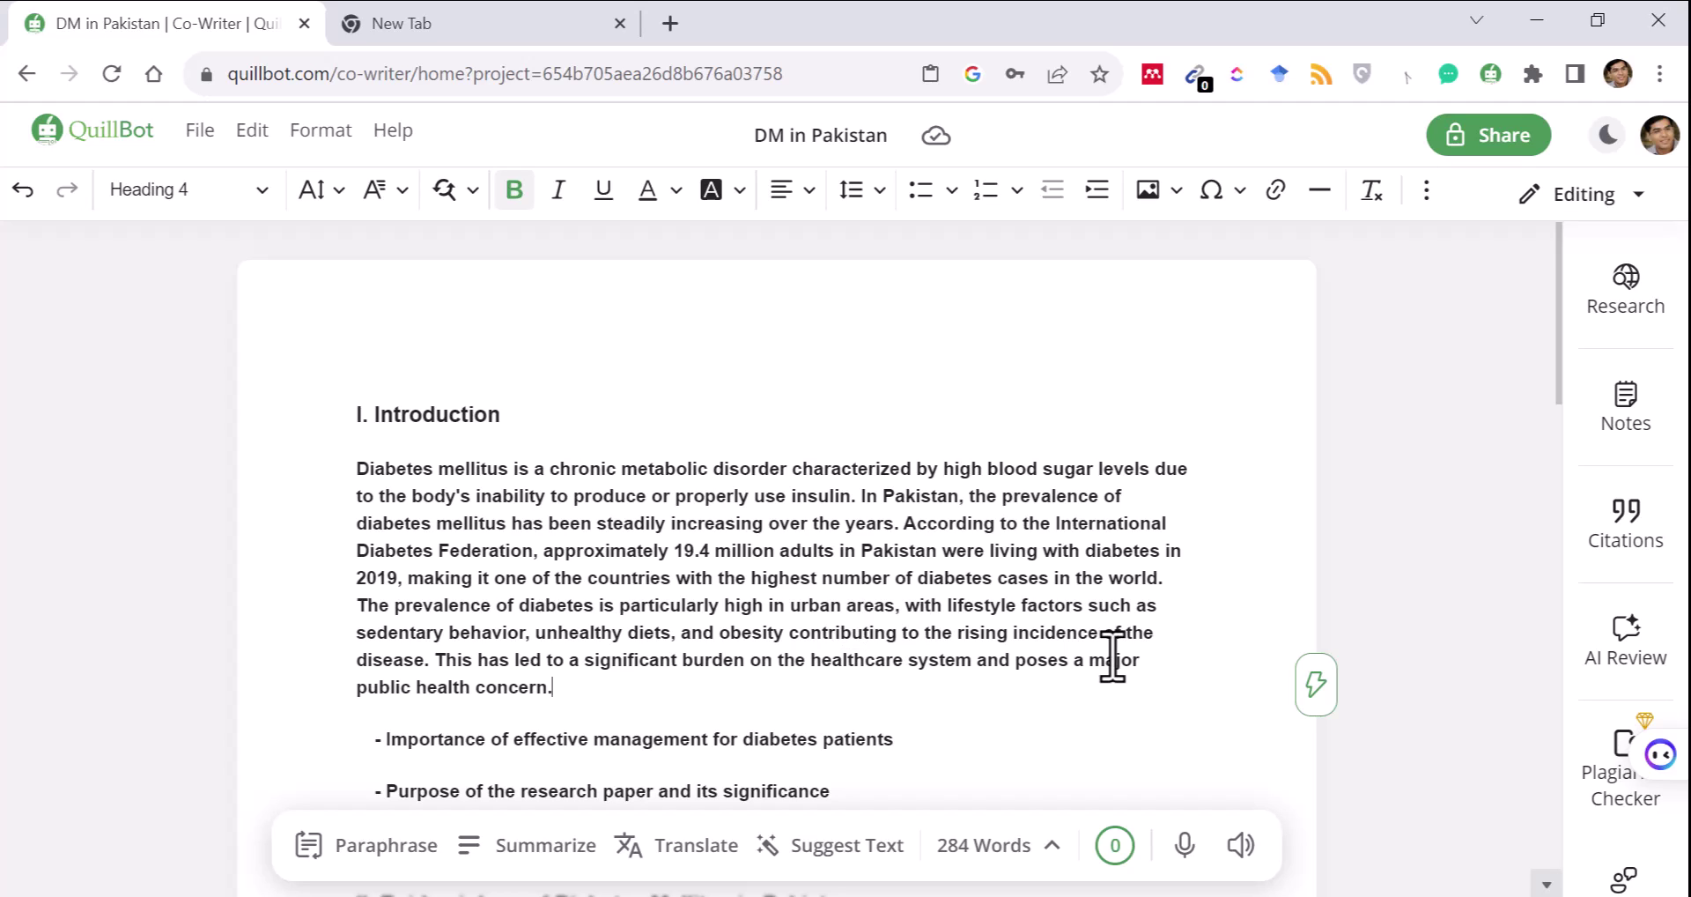
{"action": "left_click", "coordinate": [1317, 687]}
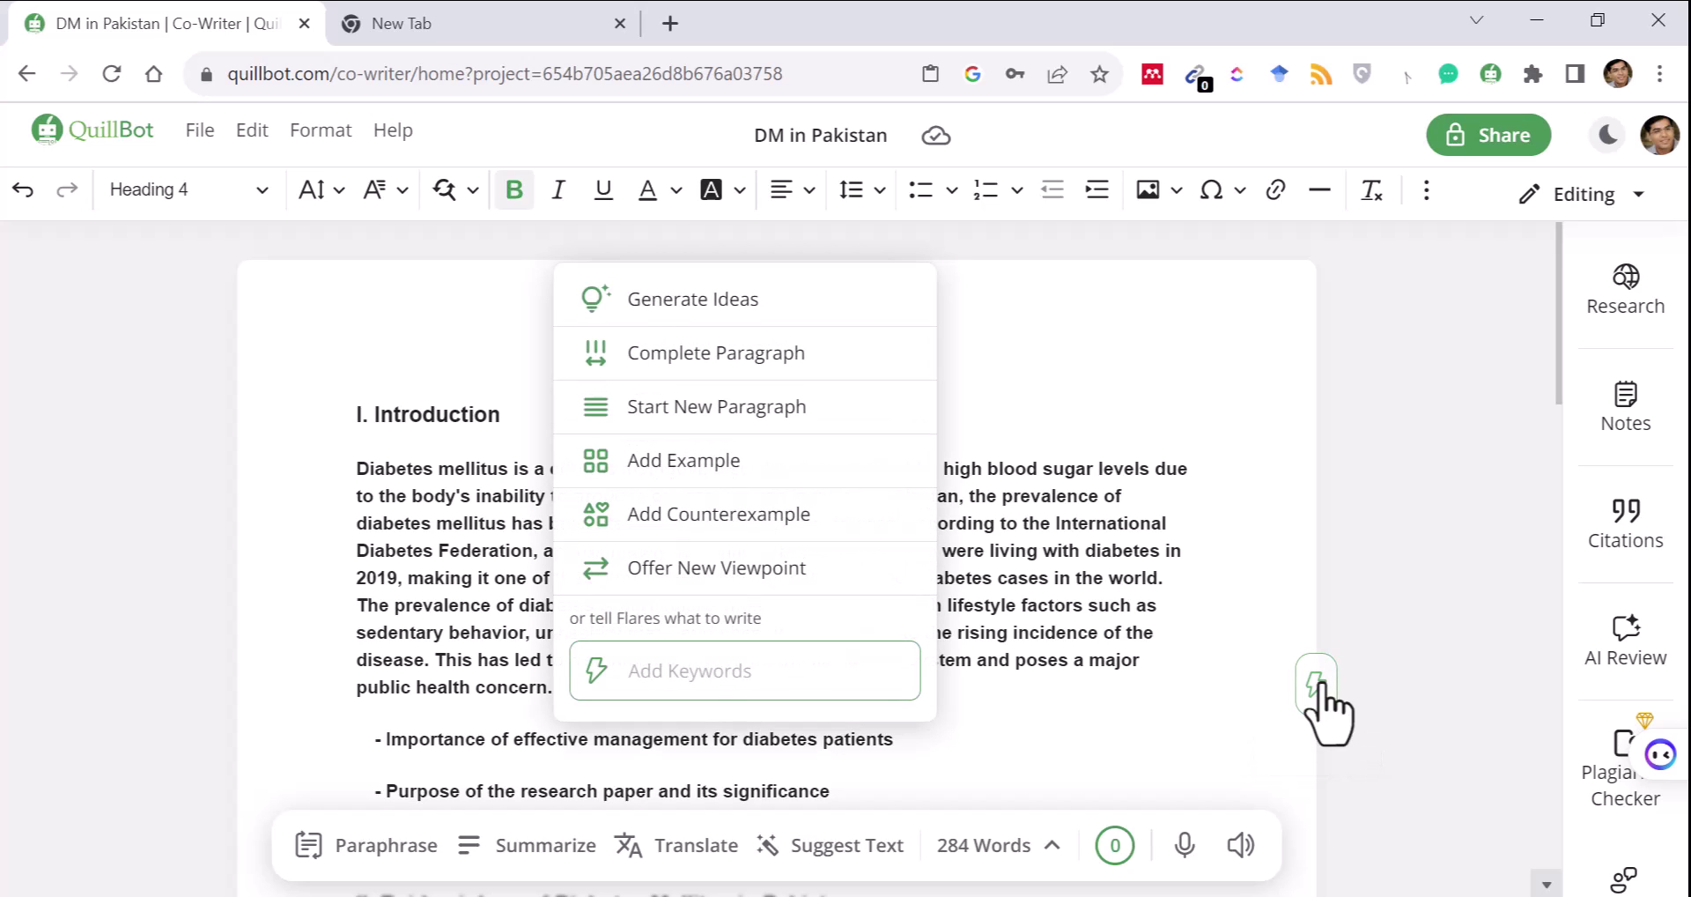
{"action": "left_click", "coordinate": [712, 364]}
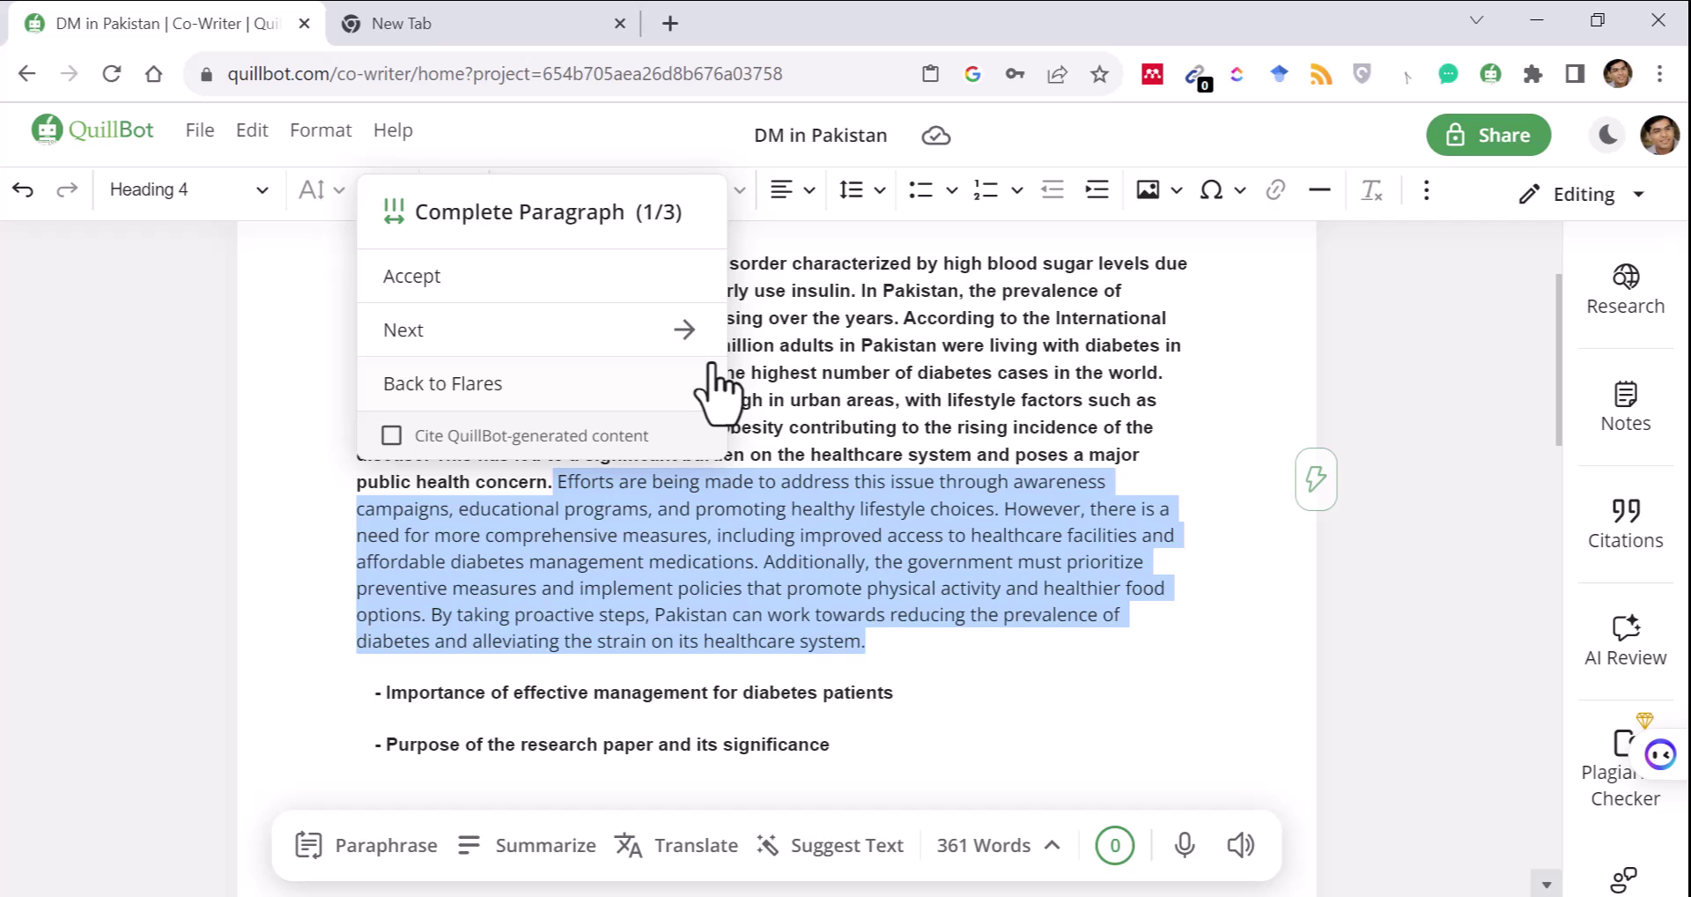
{"action": "left_click", "coordinate": [894, 474]}
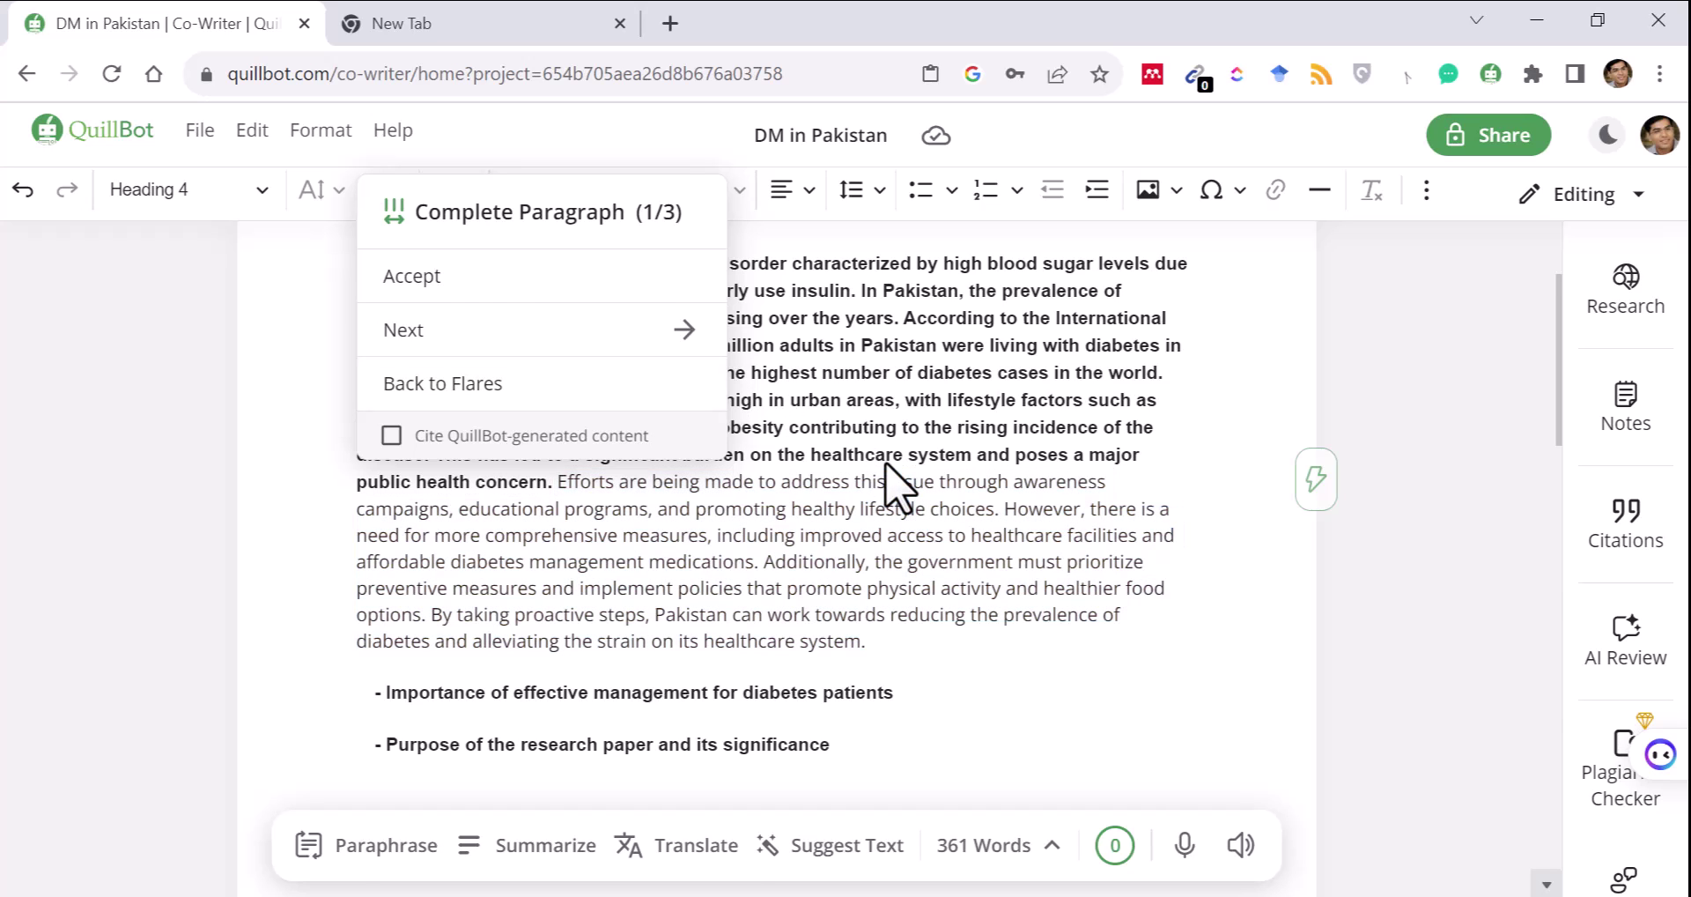
Step: Generate text after the "Importance of effective management for diabetes patients" point with Complete Paragraph and accept the second suggestion
{"action": "left_click", "coordinate": [919, 726]}
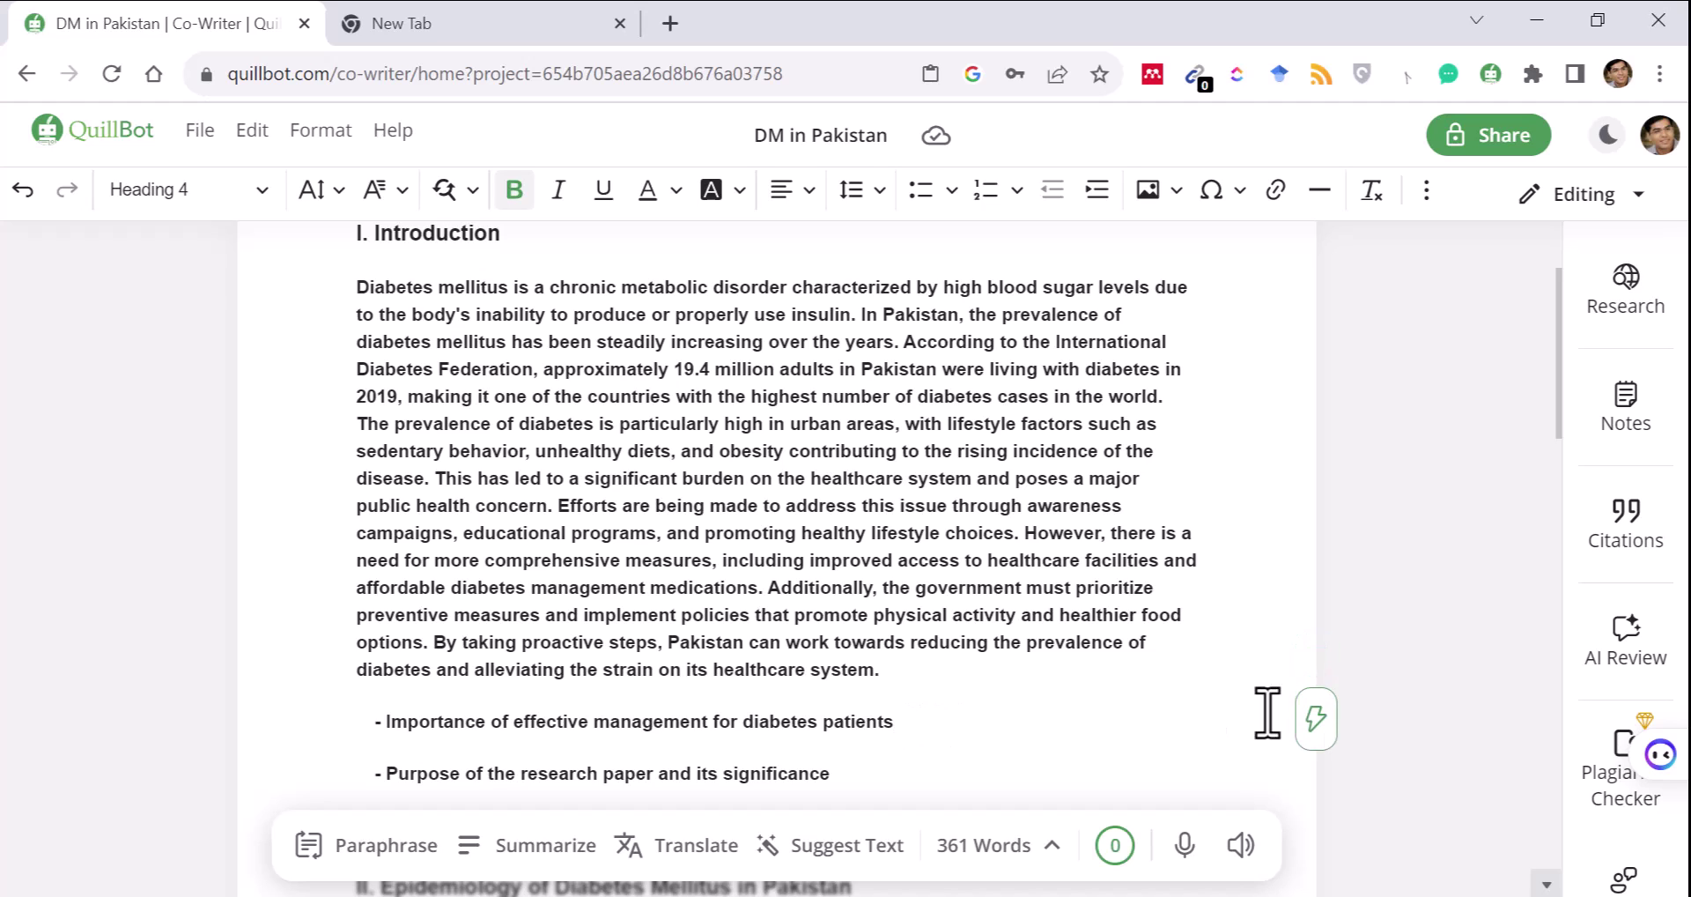
{"action": "left_click", "coordinate": [1314, 726]}
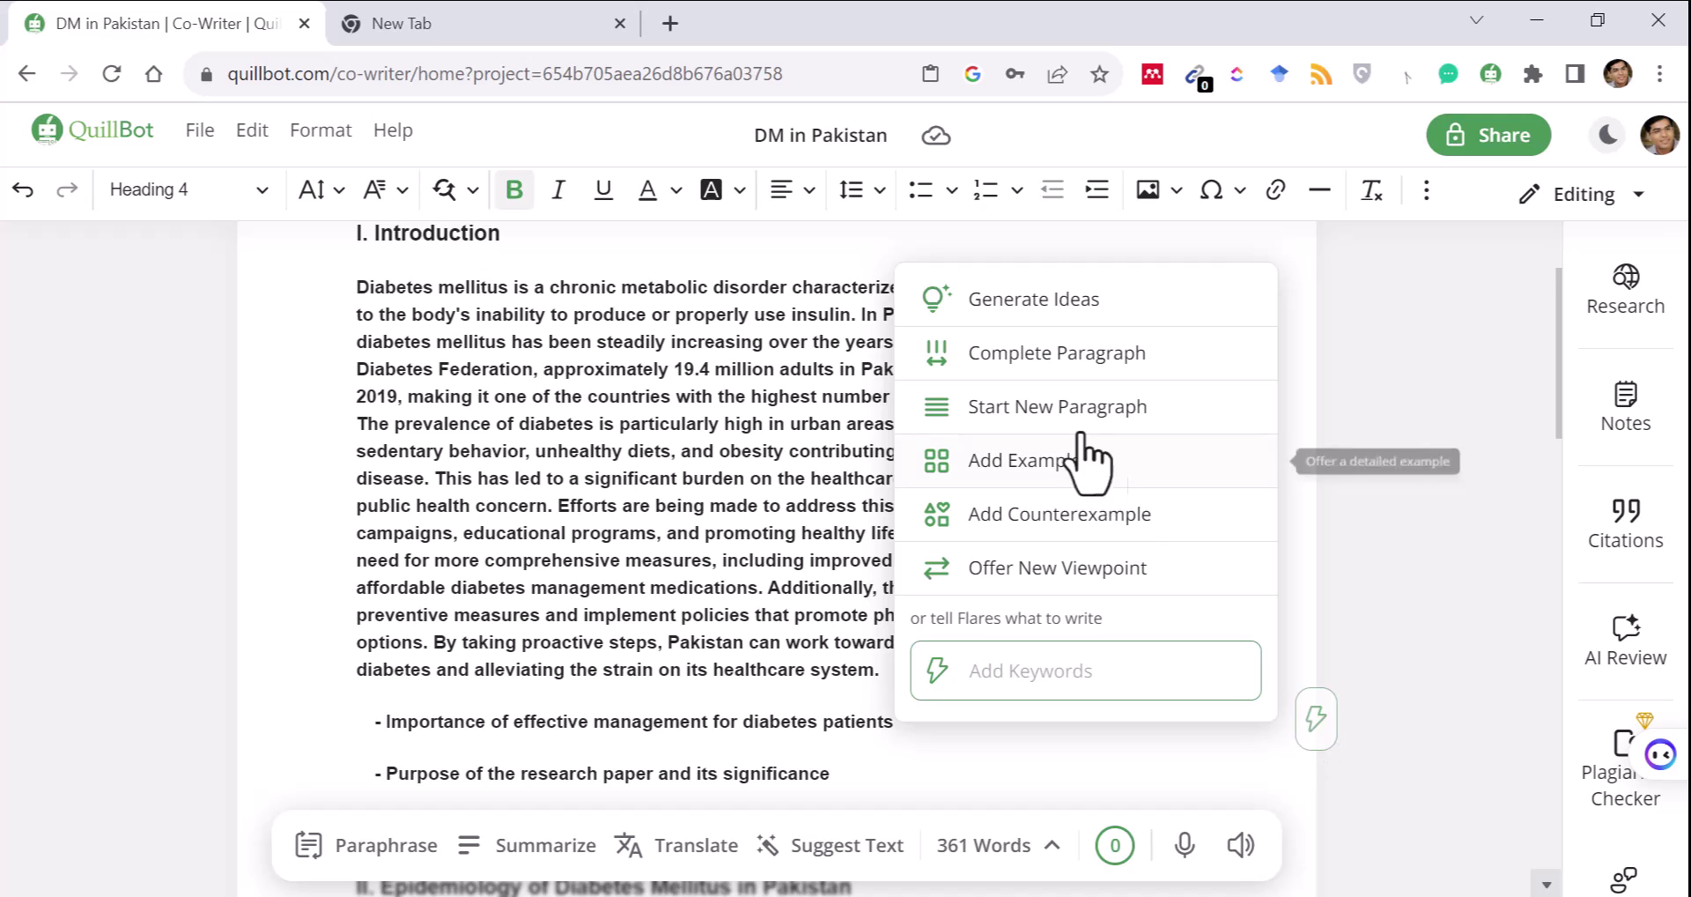
{"action": "left_click", "coordinate": [1052, 357]}
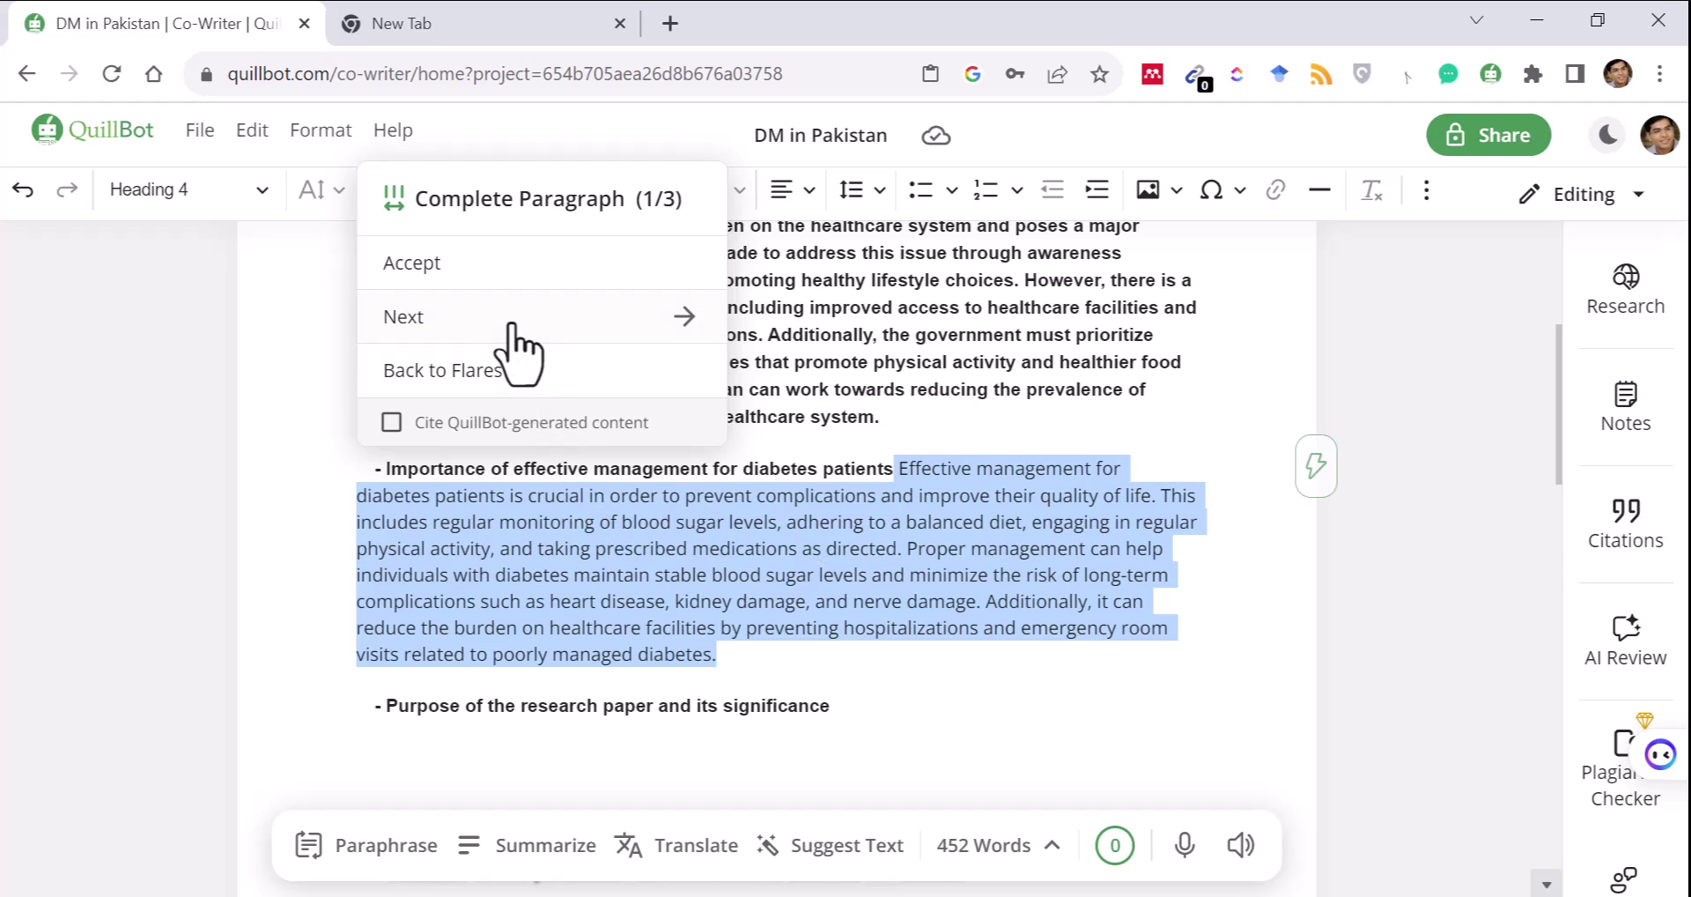
{"action": "left_click", "coordinate": [481, 316]}
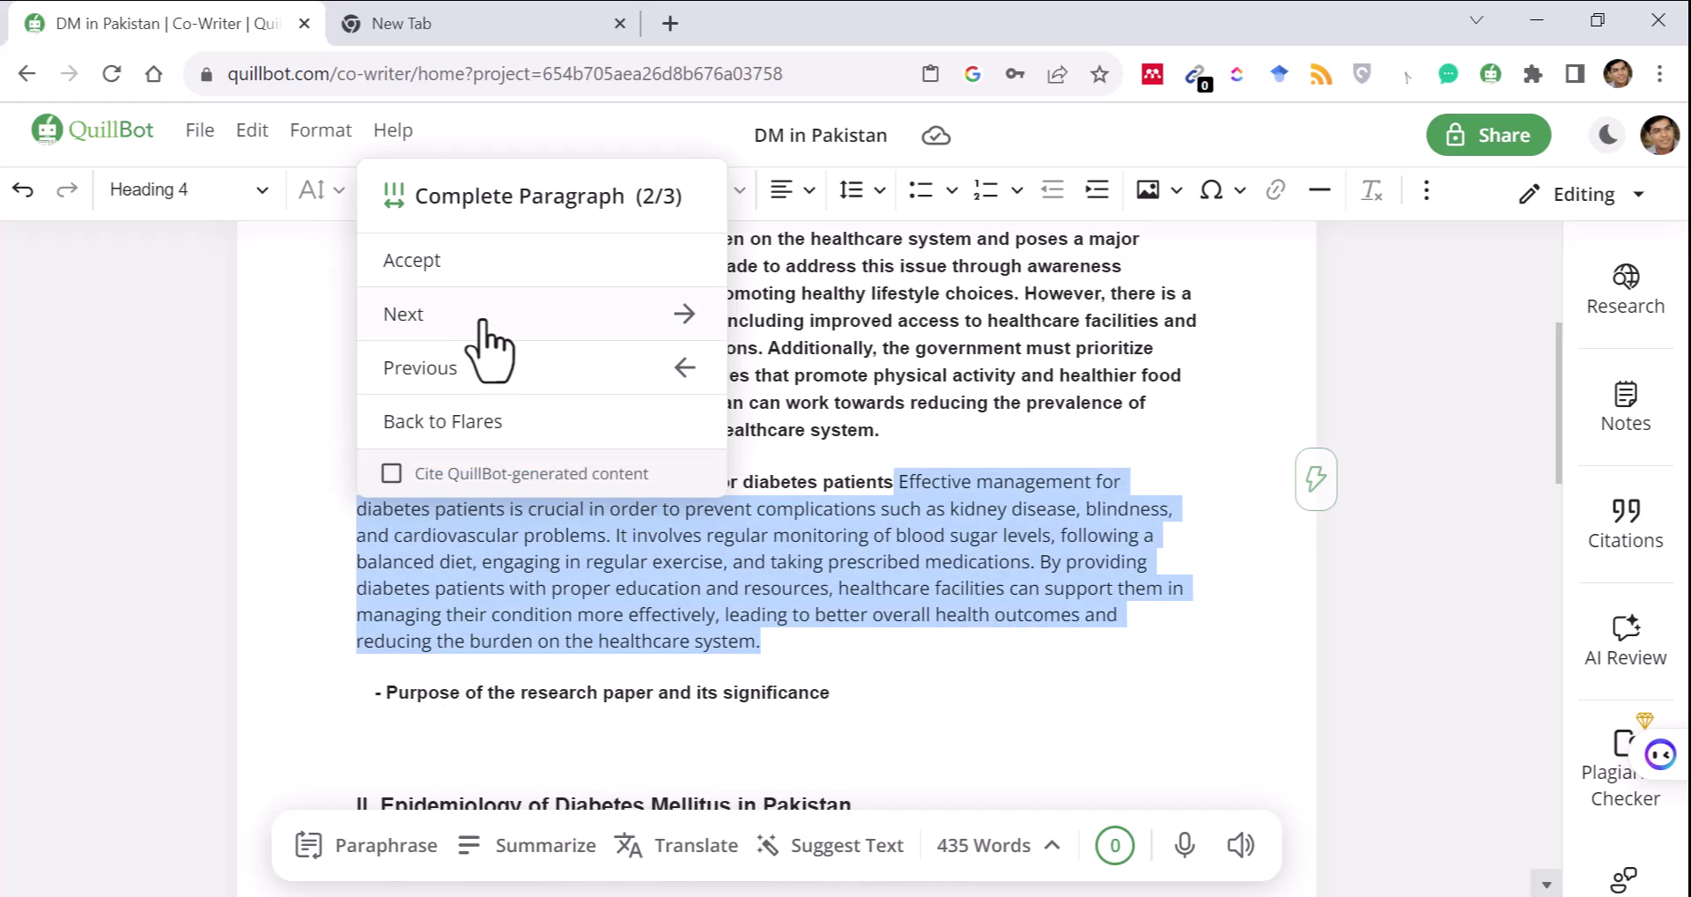
{"action": "left_click", "coordinate": [470, 265]}
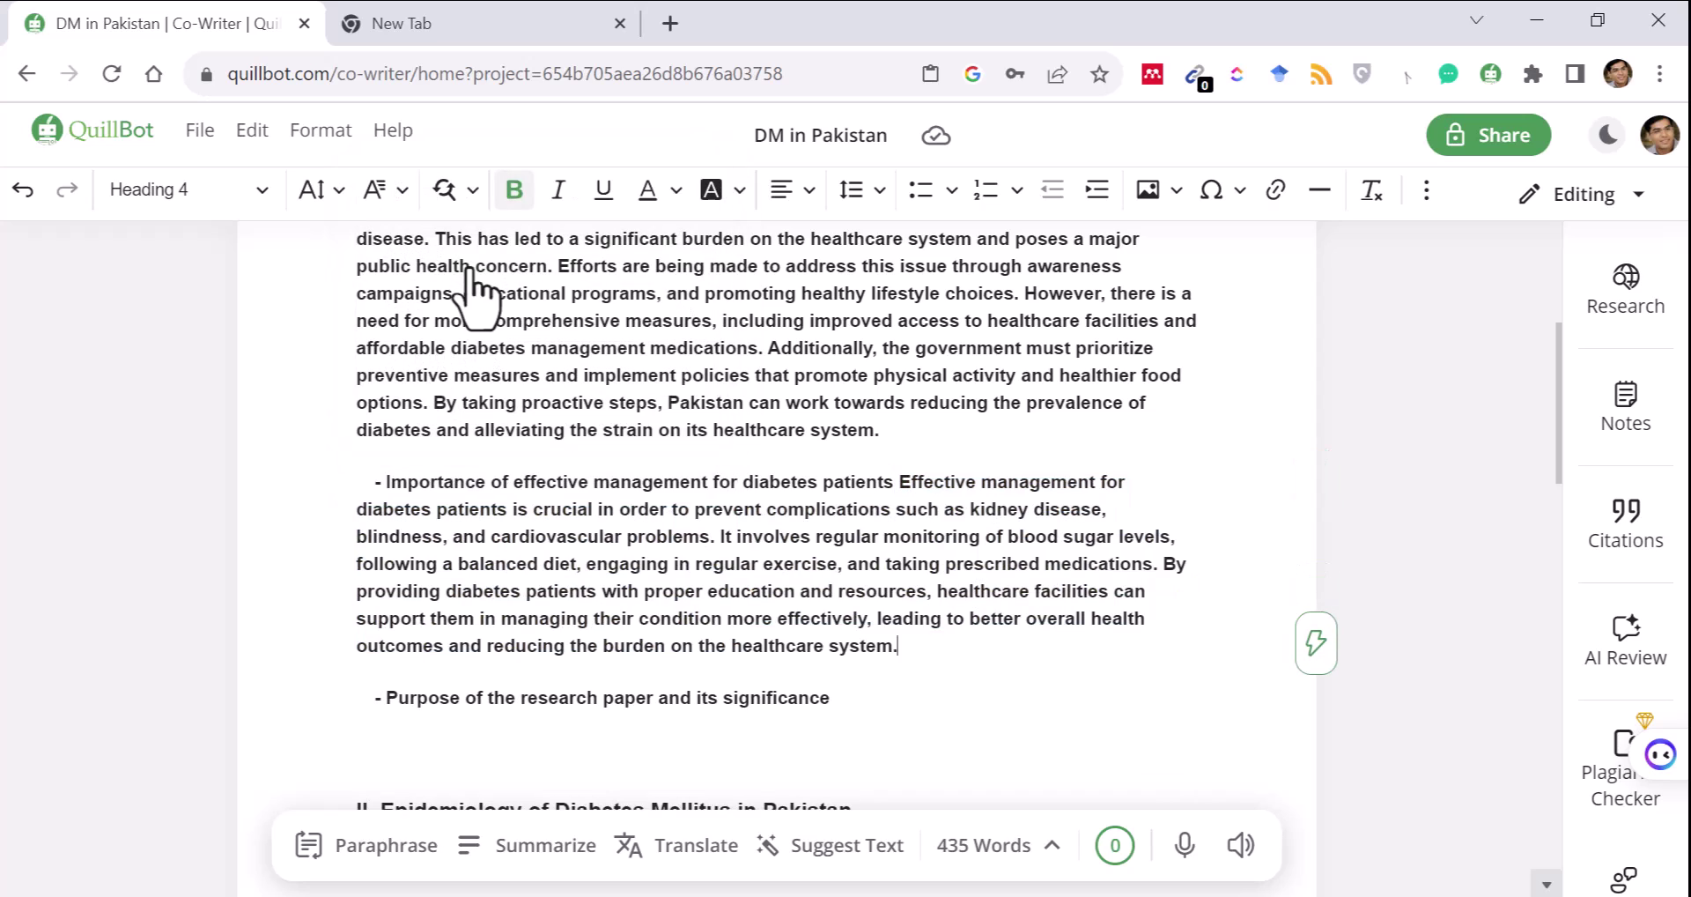
Step: Delete the outline point "Importance of effective management for diabetes patients" and its dash from the start of the second paragraph
{"action": "left_click", "coordinate": [854, 537]}
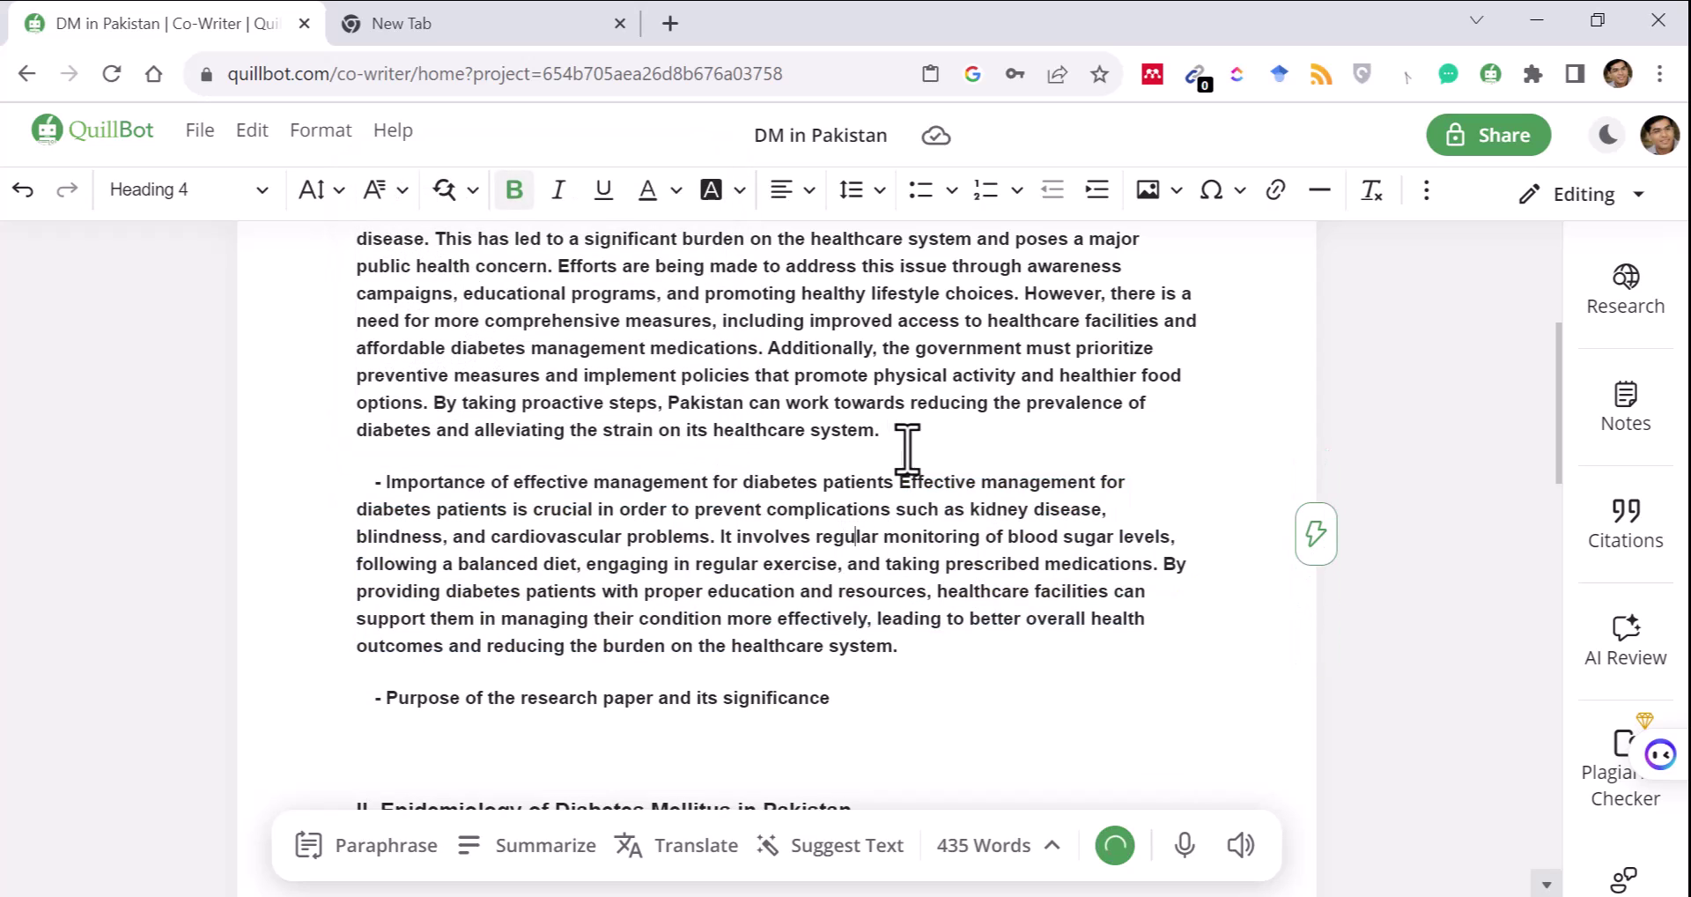
{"action": "left_click_drag", "start_coordinate": [898, 481], "coordinate": [345, 489]}
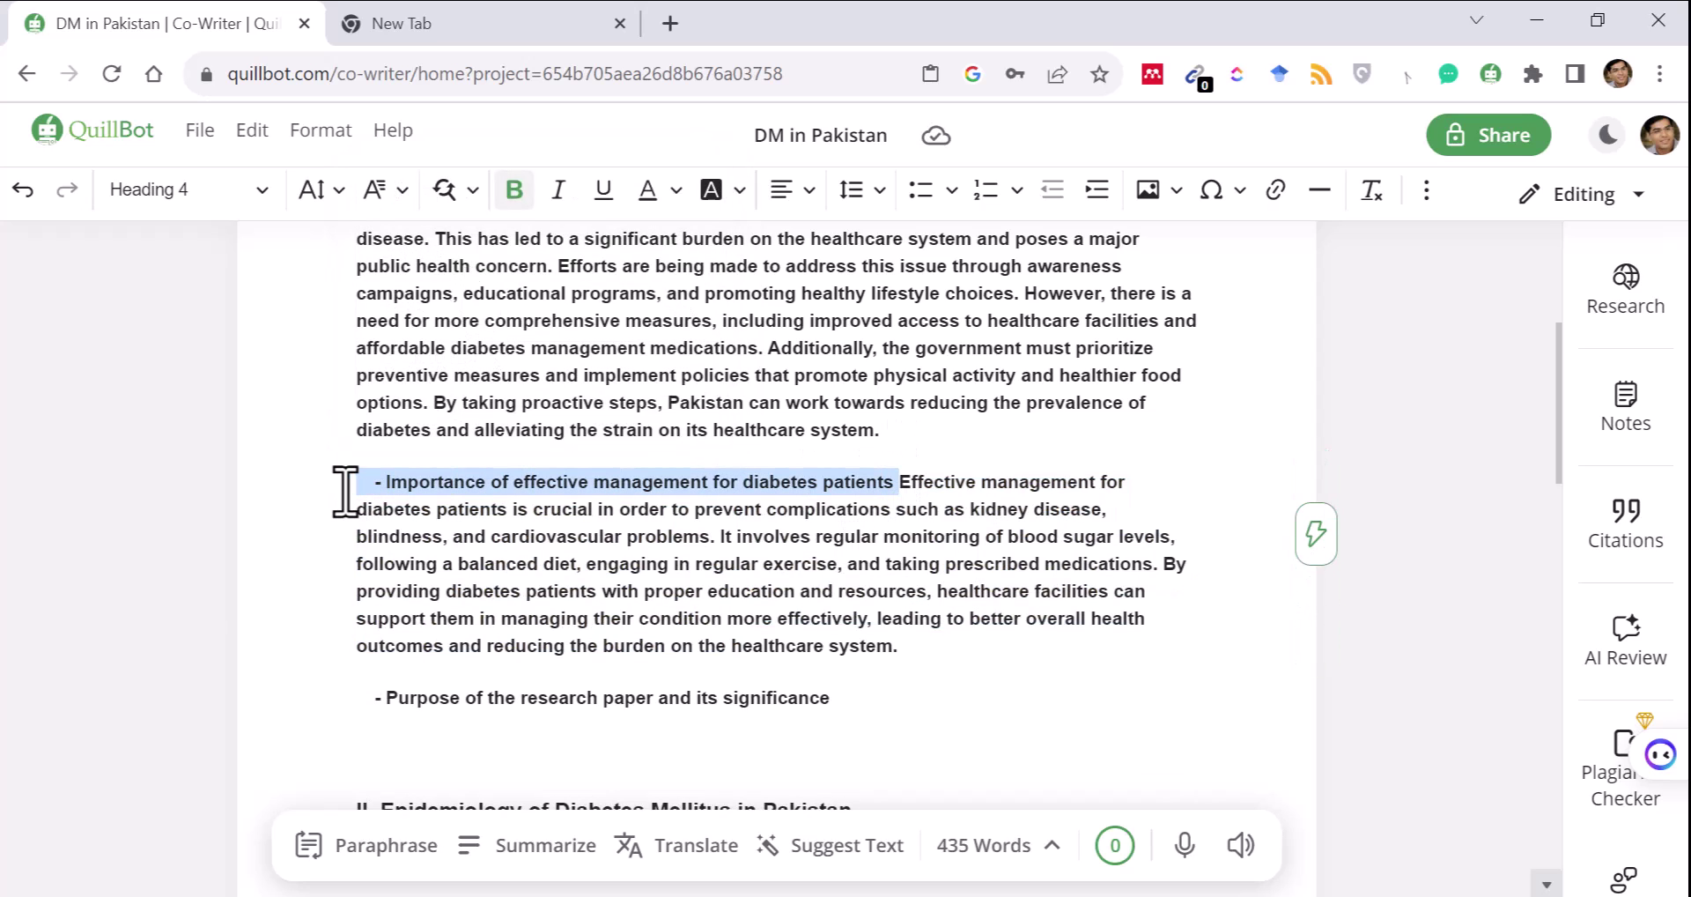
{"action": "key", "text": "BackSpace"}
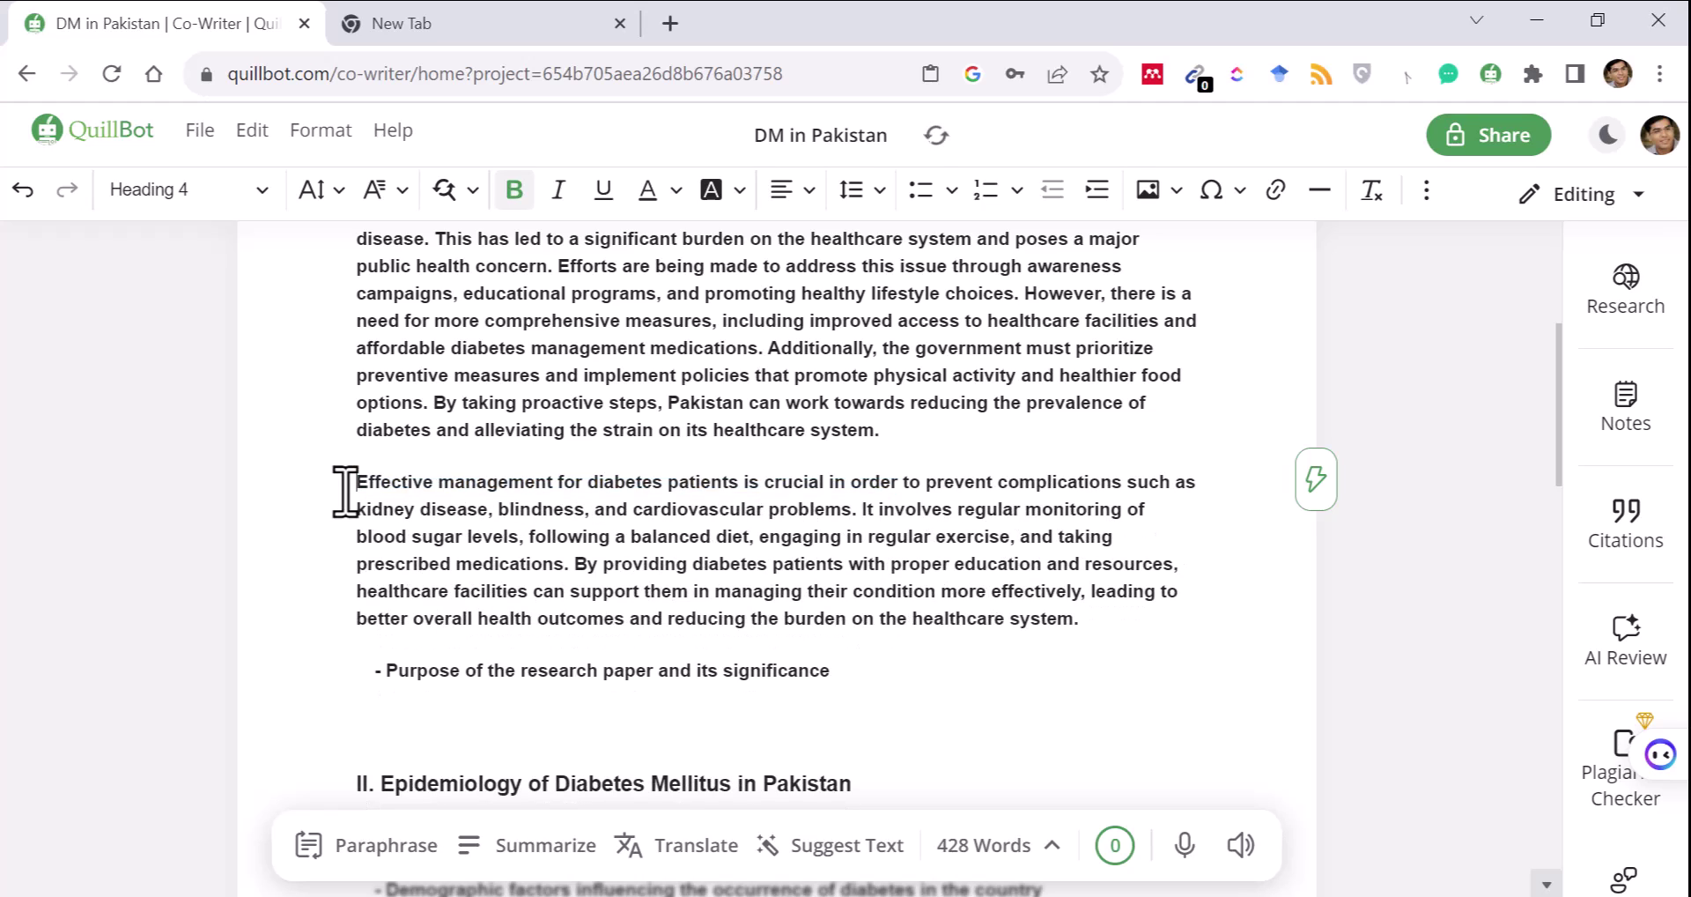
Step: Extend the second Introduction paragraph with the Add Example flare and keep the first suggestion about diabetes education classes
{"action": "left_click", "coordinate": [1101, 623]}
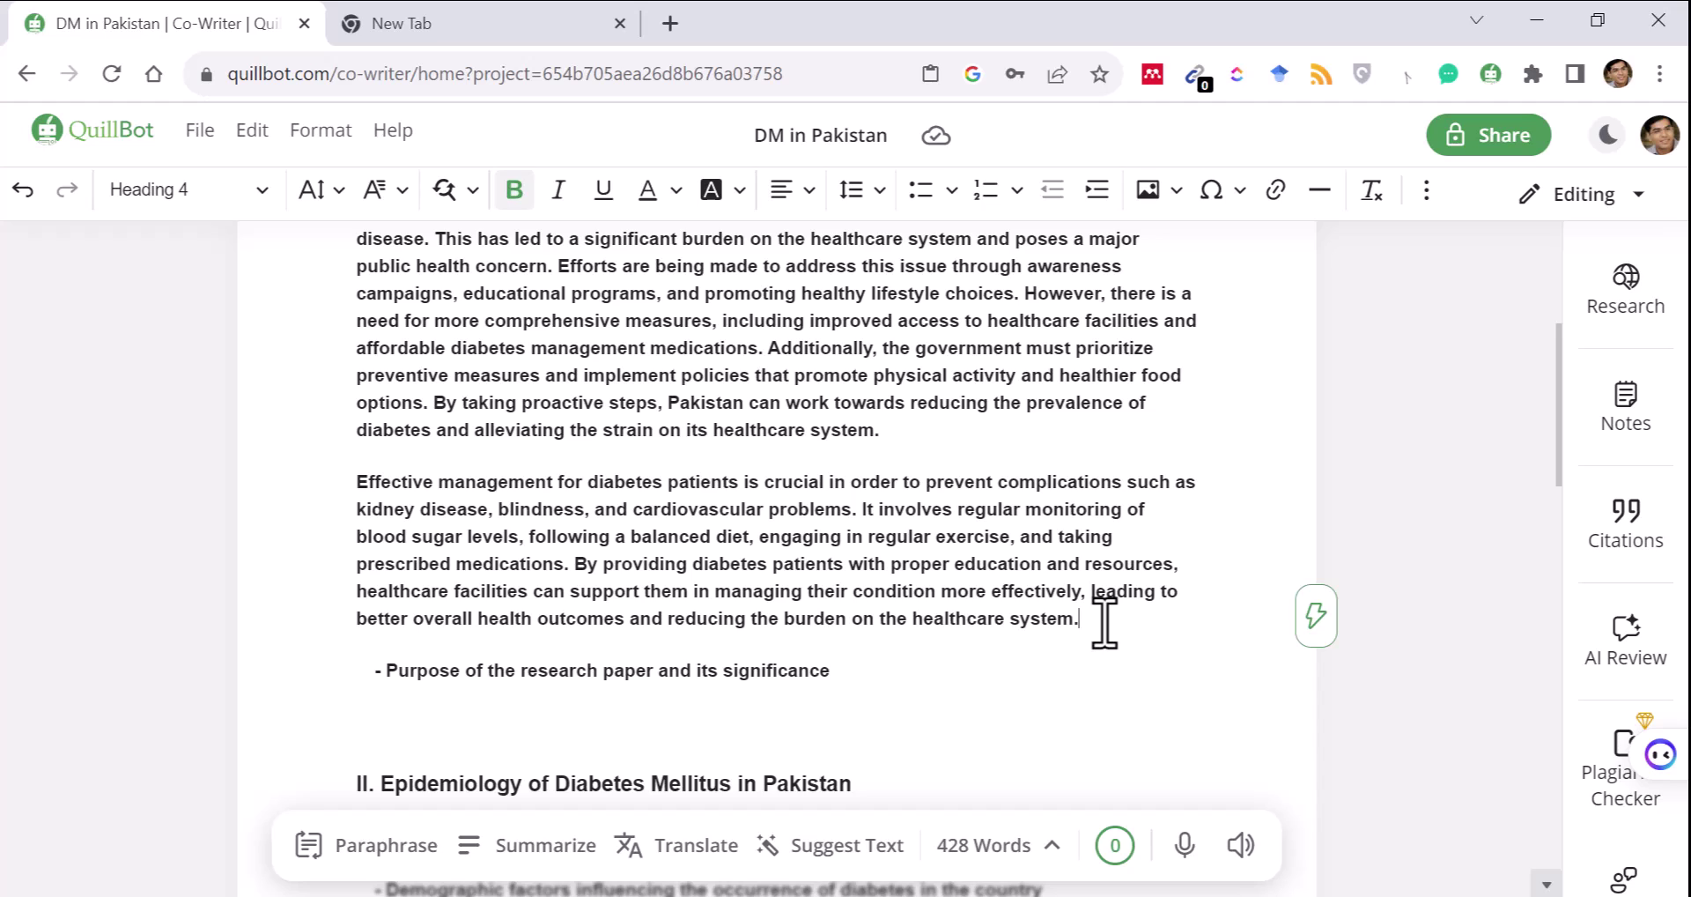
{"action": "left_click", "coordinate": [1317, 616]}
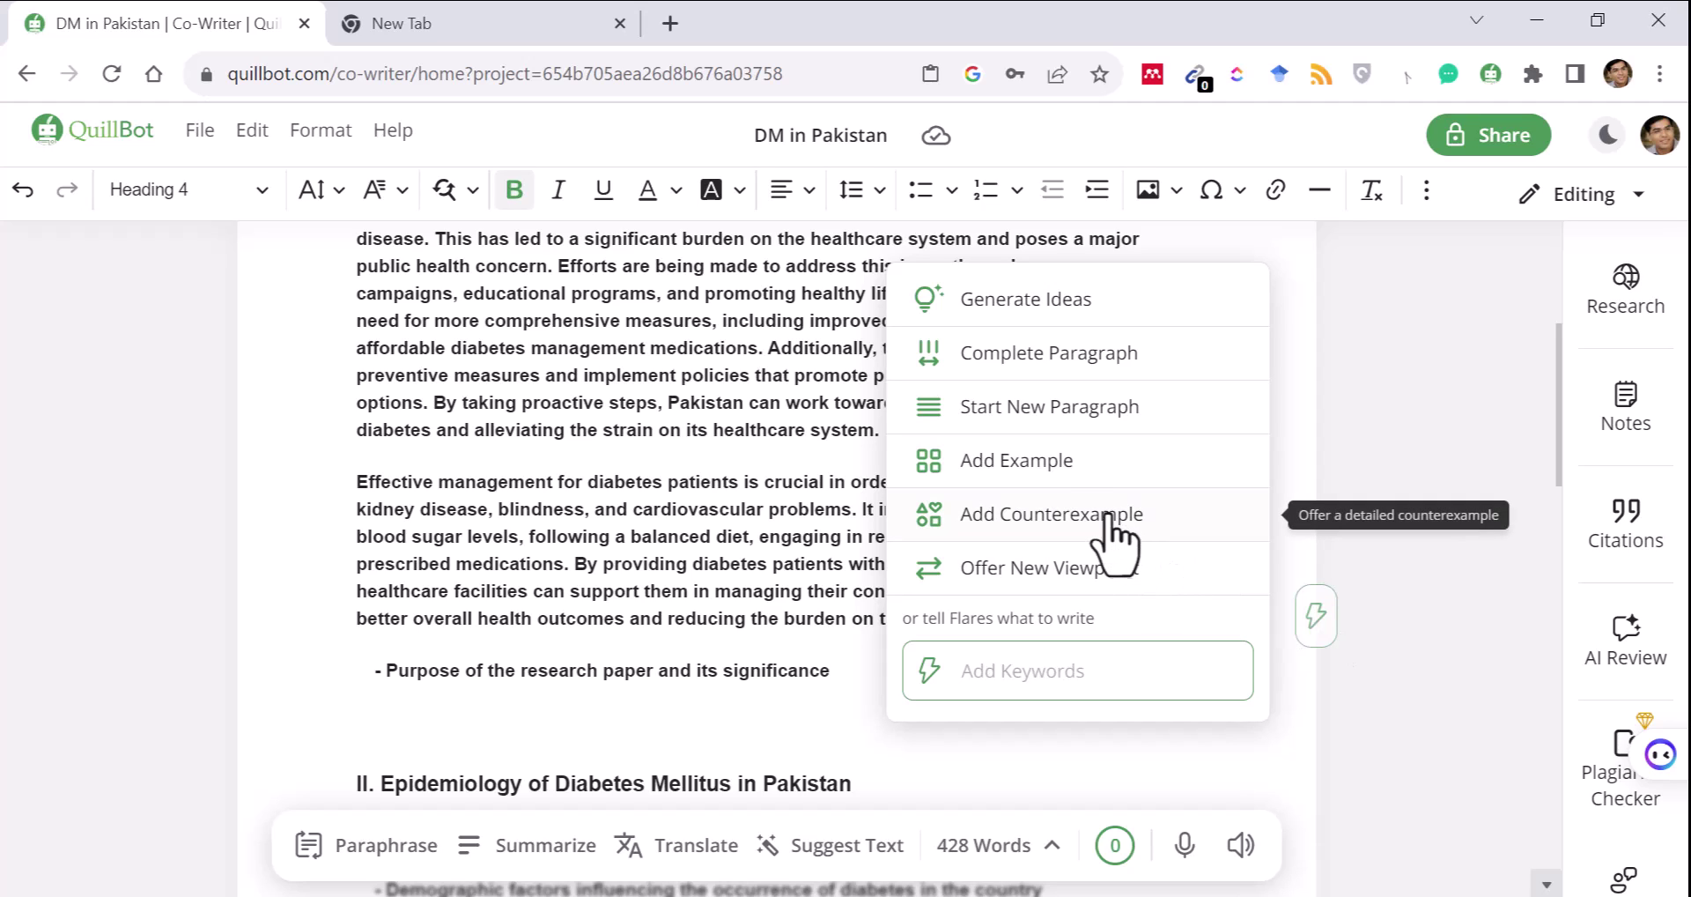
{"action": "left_click", "coordinate": [1073, 466]}
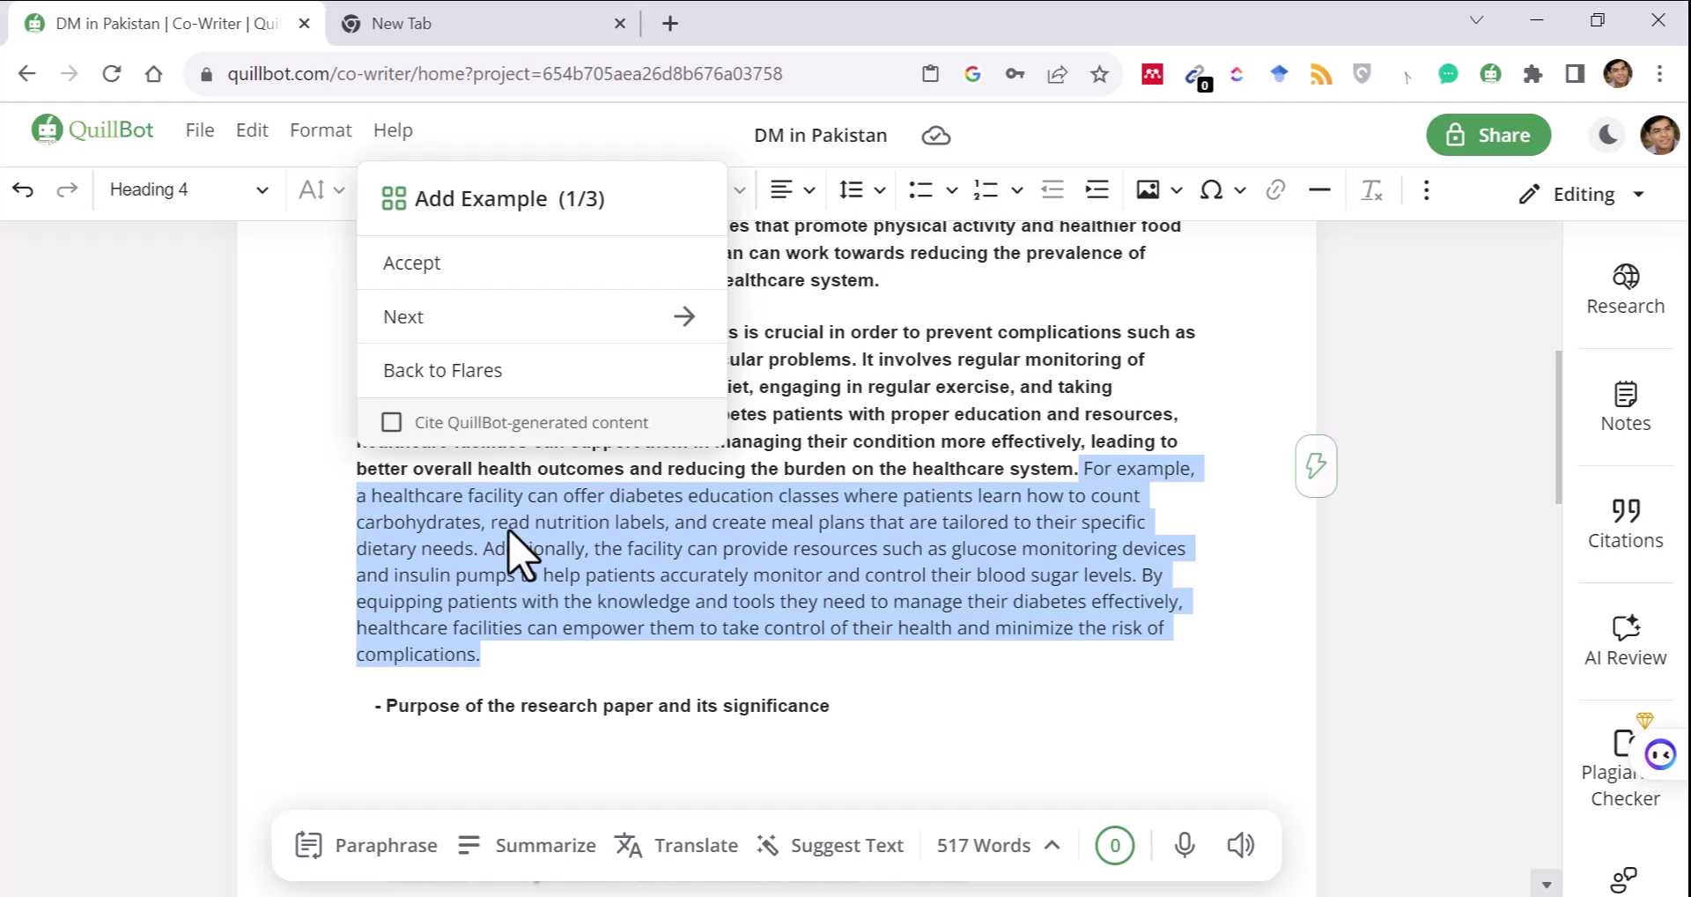
{"action": "left_click", "coordinate": [504, 674]}
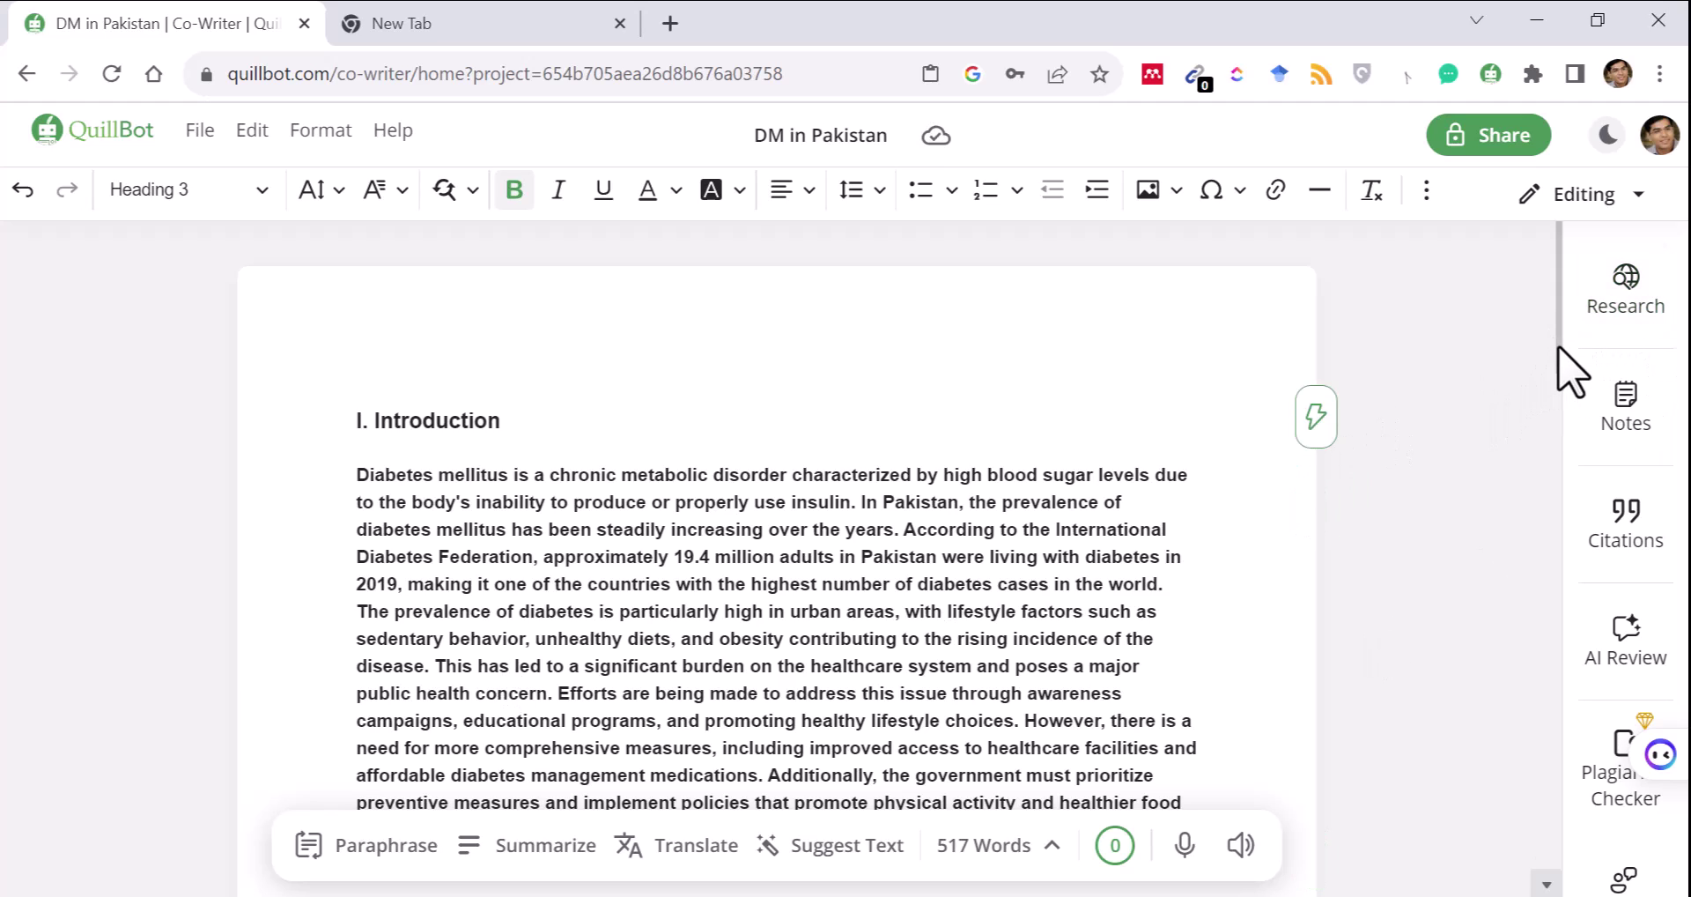
Step: Generate text at the end of the second paragraph from the Flares keywords "use of wearables in diabetes management" and keep the first suggestion
{"action": "left_click", "coordinate": [1164, 509]}
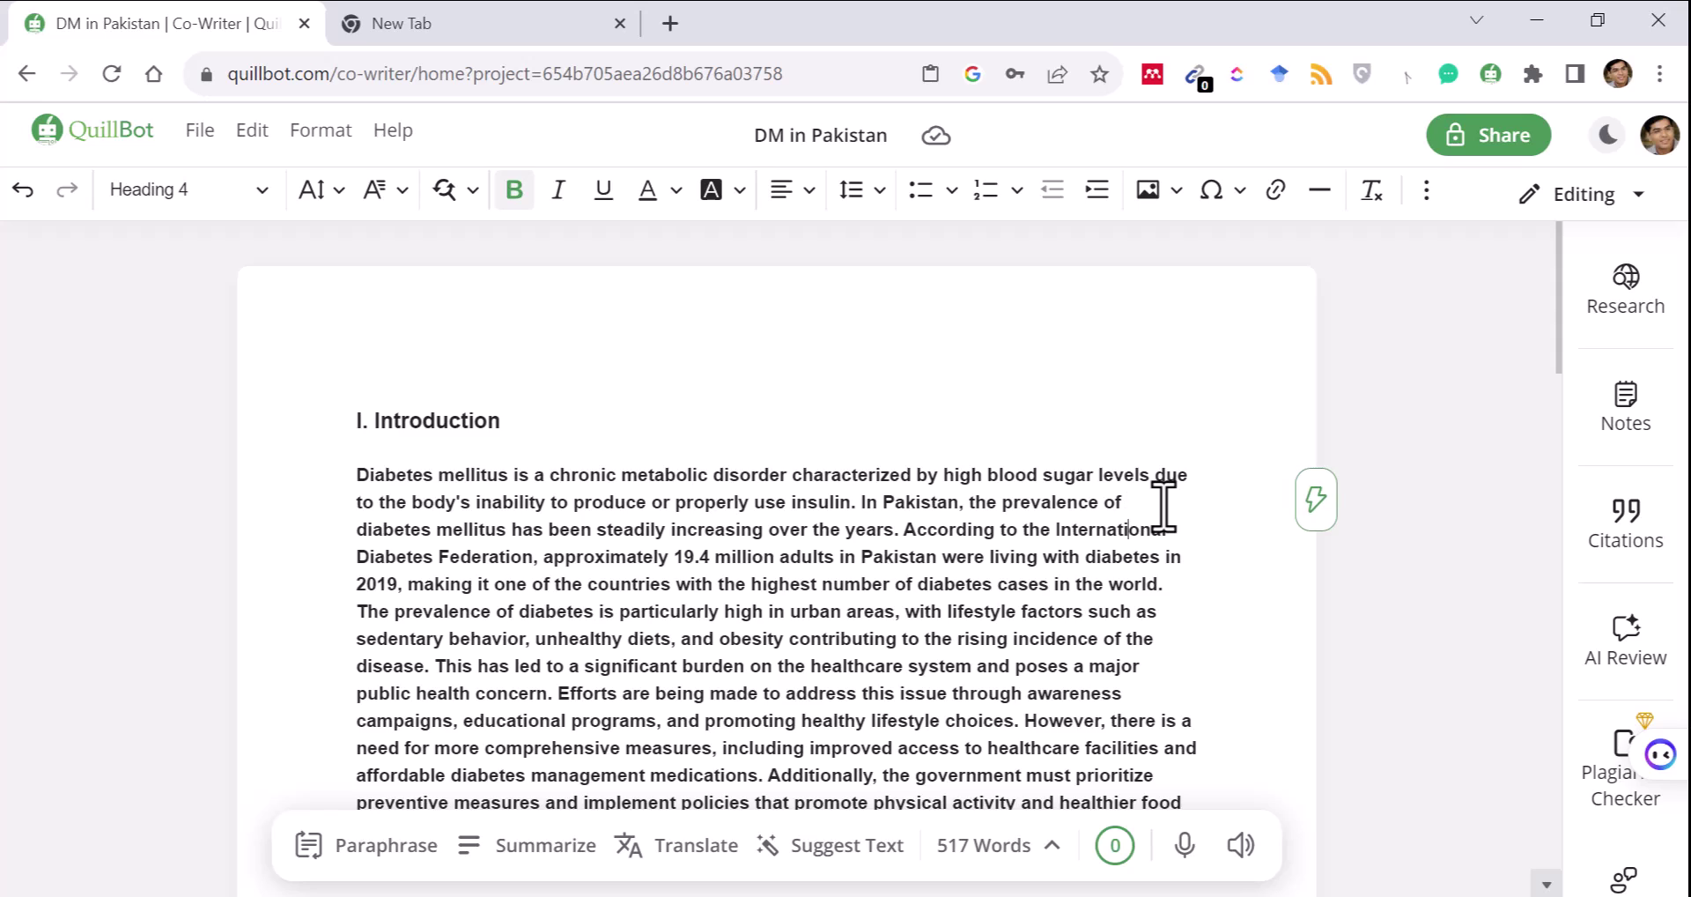
{"action": "key", "text": "Down"}
{"action": "key", "text": "Down"}
{"action": "key", "text": "Down"}
{"action": "key", "text": "Down"}
{"action": "key", "text": "Down"}
{"action": "key", "text": "Down"}
{"action": "key", "text": "Down"}
{"action": "key", "text": "Down"}
{"action": "key", "text": "Down"}
{"action": "key", "text": "Down"}
{"action": "key", "text": "Down"}
{"action": "key", "text": "Down"}
{"action": "key", "text": "Down"}
{"action": "key", "text": "Down"}
{"action": "key", "text": "Down"}
{"action": "key", "text": "Down"}
{"action": "key", "text": "Down"}
{"action": "key", "text": "Down"}
{"action": "key", "text": "Down"}
{"action": "key", "text": "Down"}
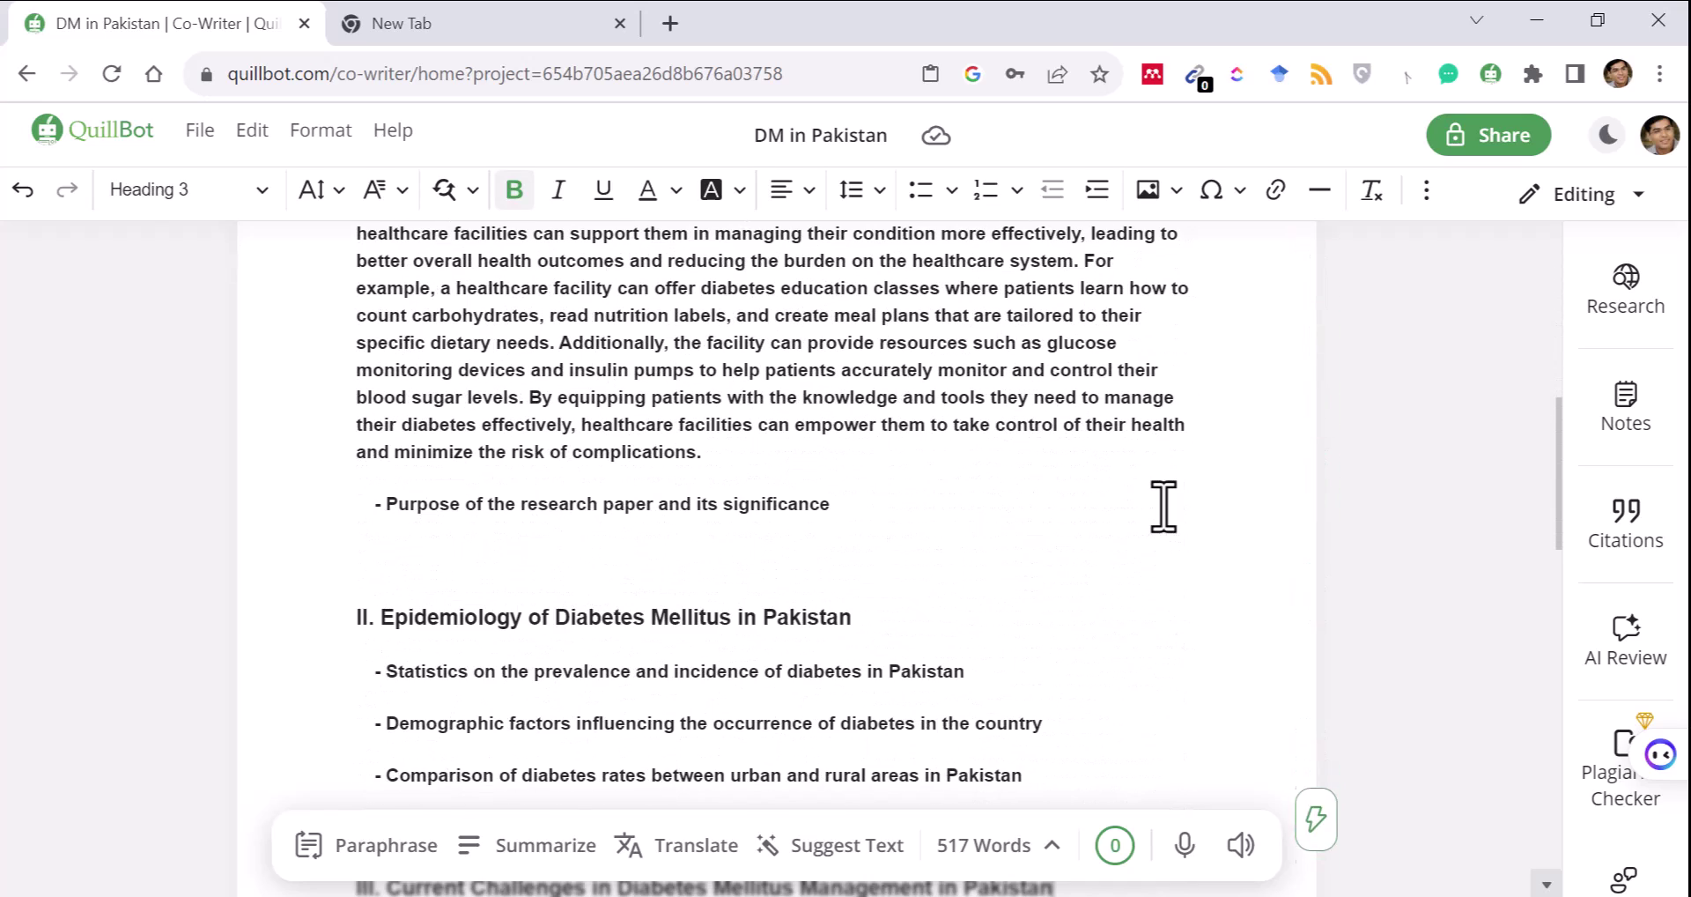
{"action": "left_click", "coordinate": [747, 456]}
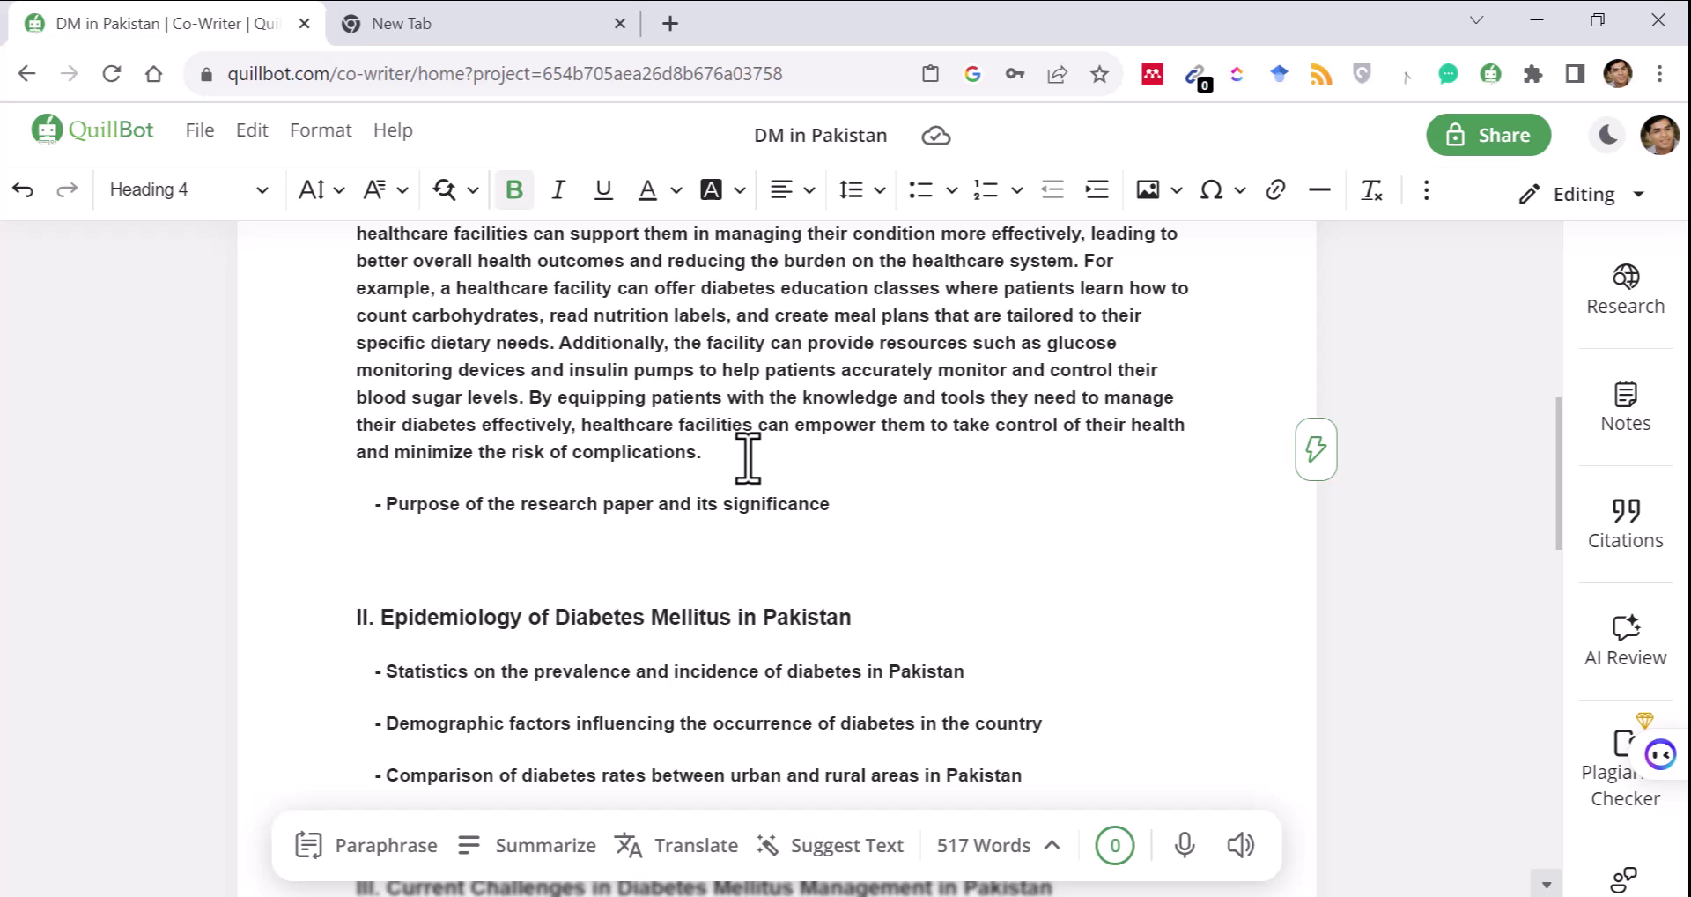
{"action": "left_click", "coordinate": [1322, 458]}
{"action": "left_click", "coordinate": [892, 674]}
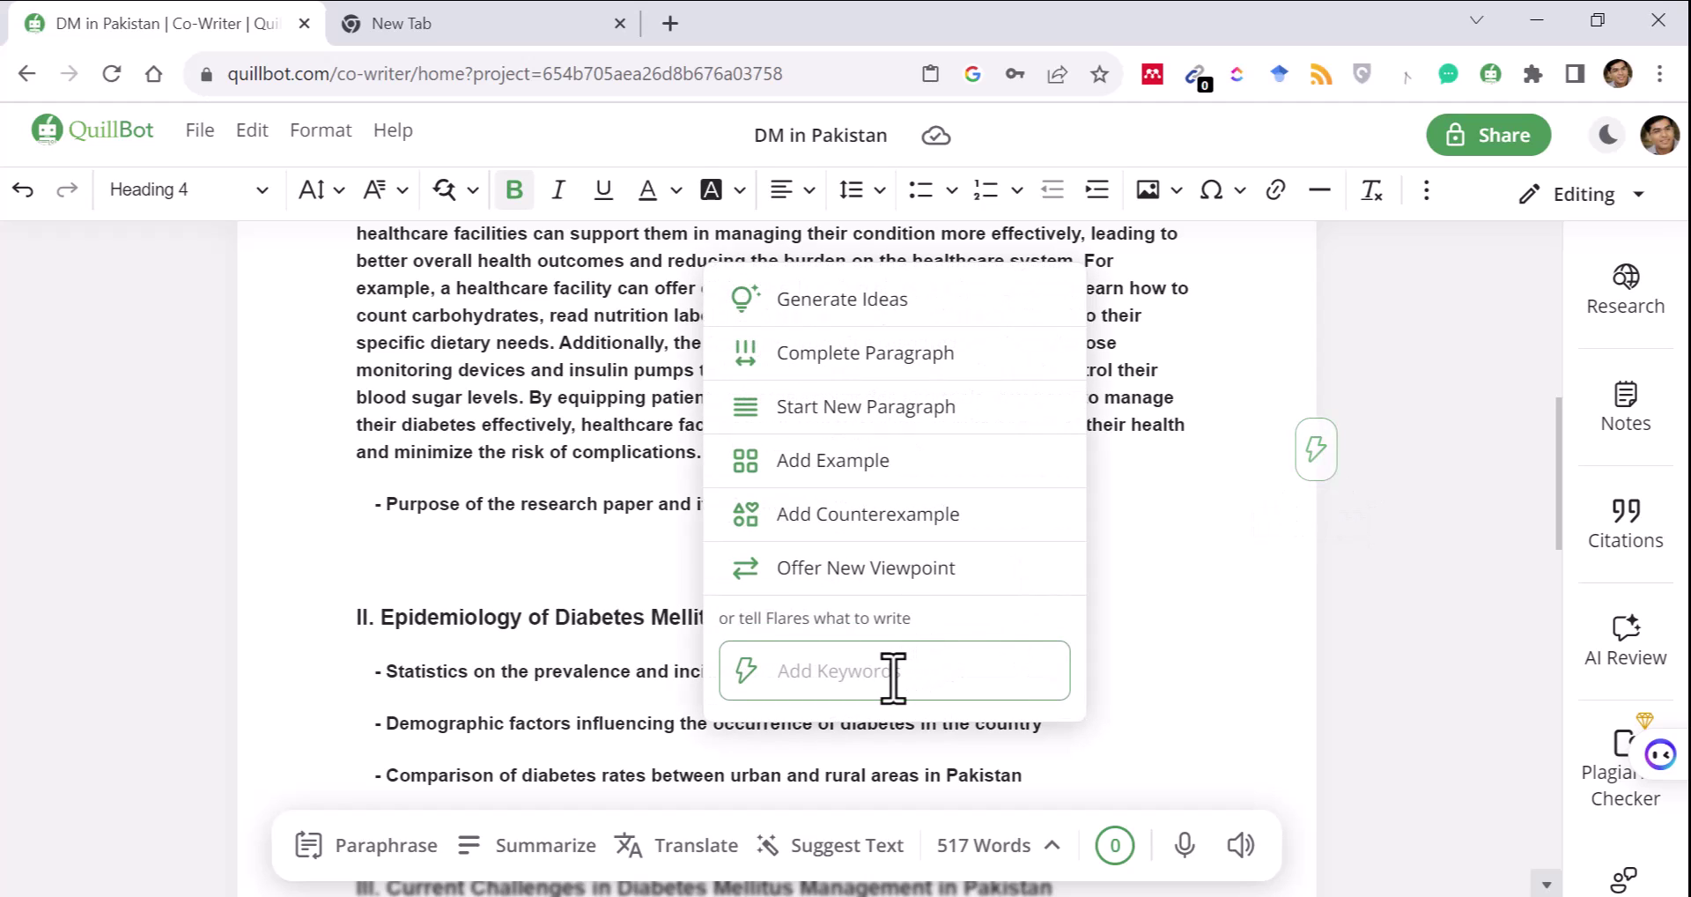
{"action": "type", "text": "use of "}
{"action": "type", "text": "wearables i"}
{"action": "type", "text": "n diabe"}
{"action": "type", "text": "tes management"}
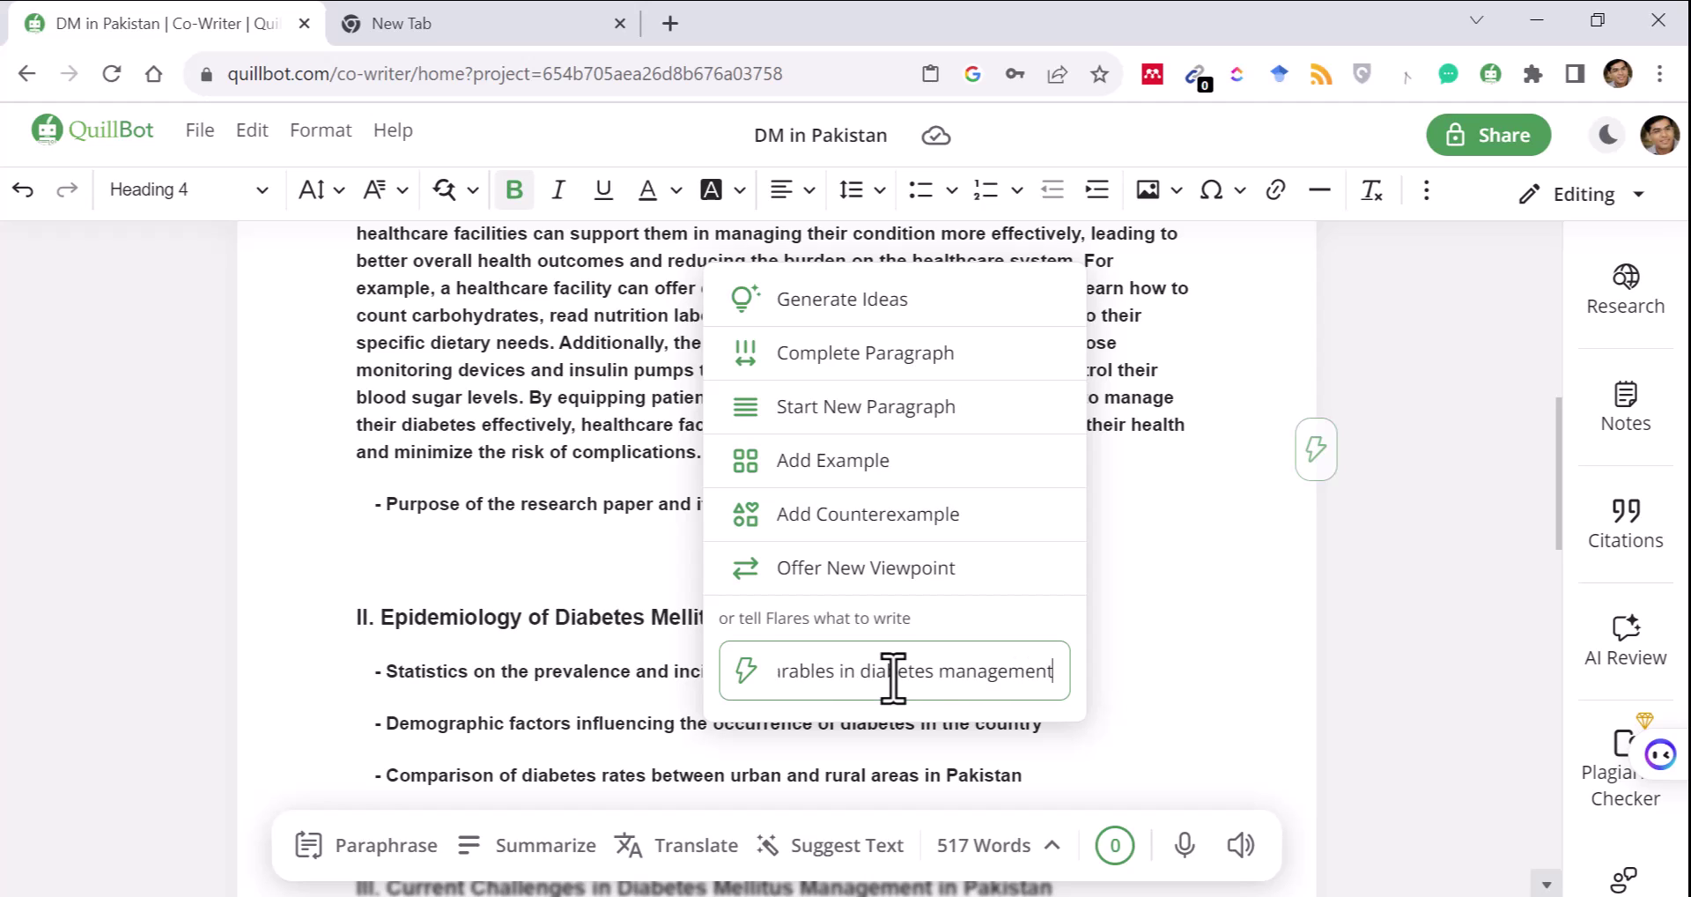
{"action": "key", "text": "Return"}
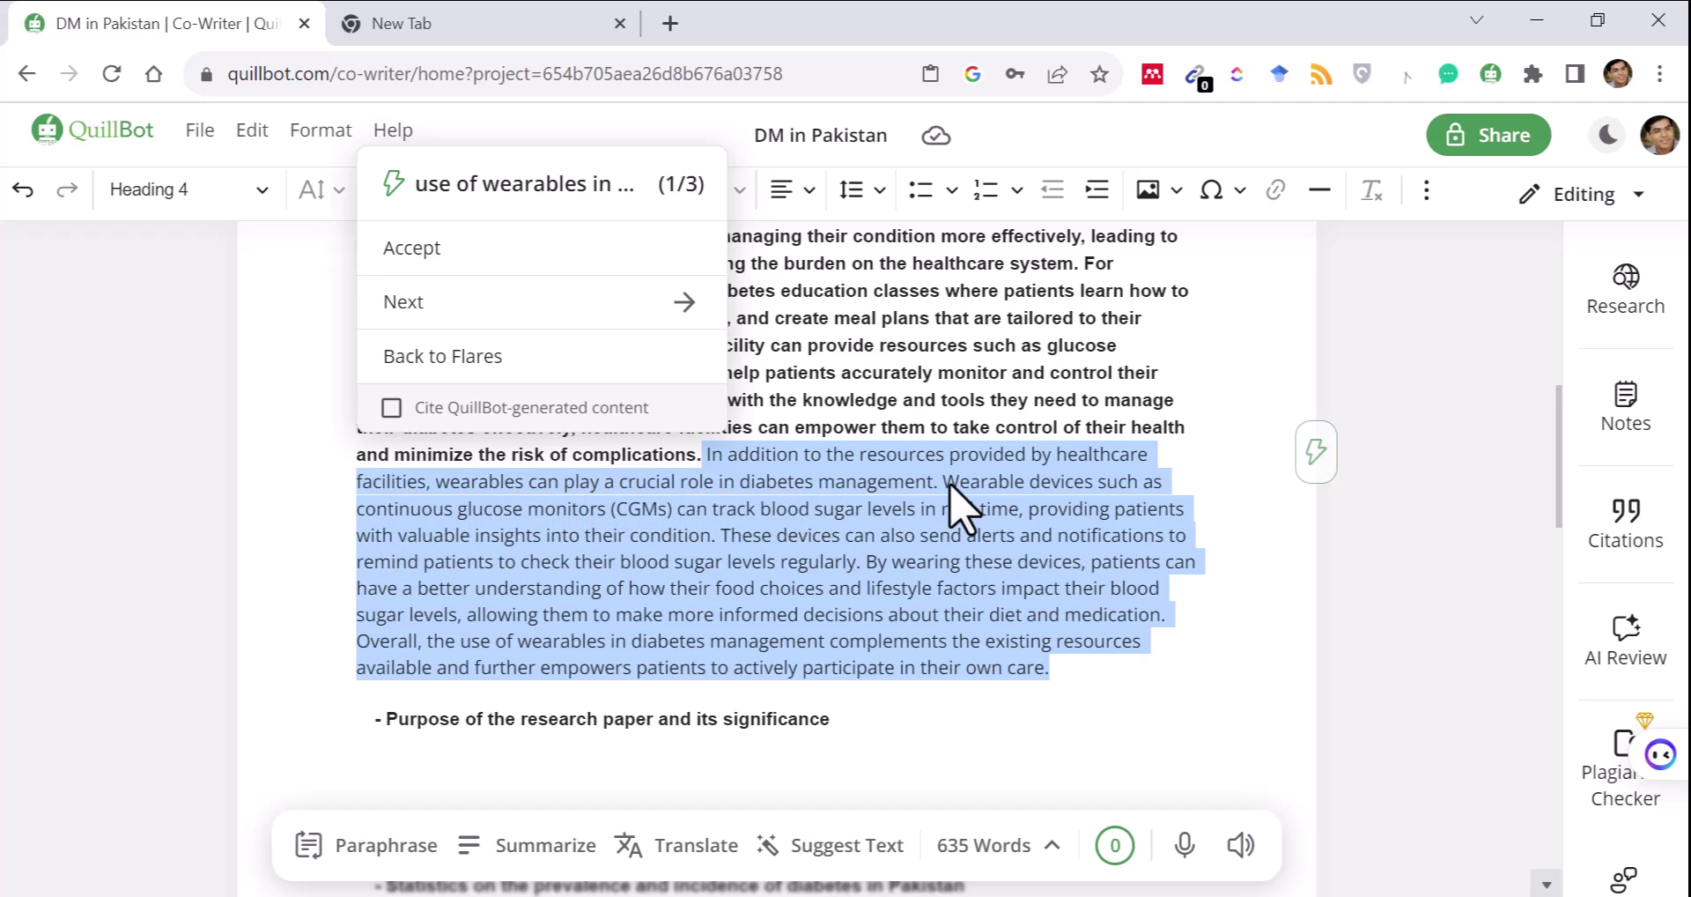
{"action": "left_click", "coordinate": [477, 561]}
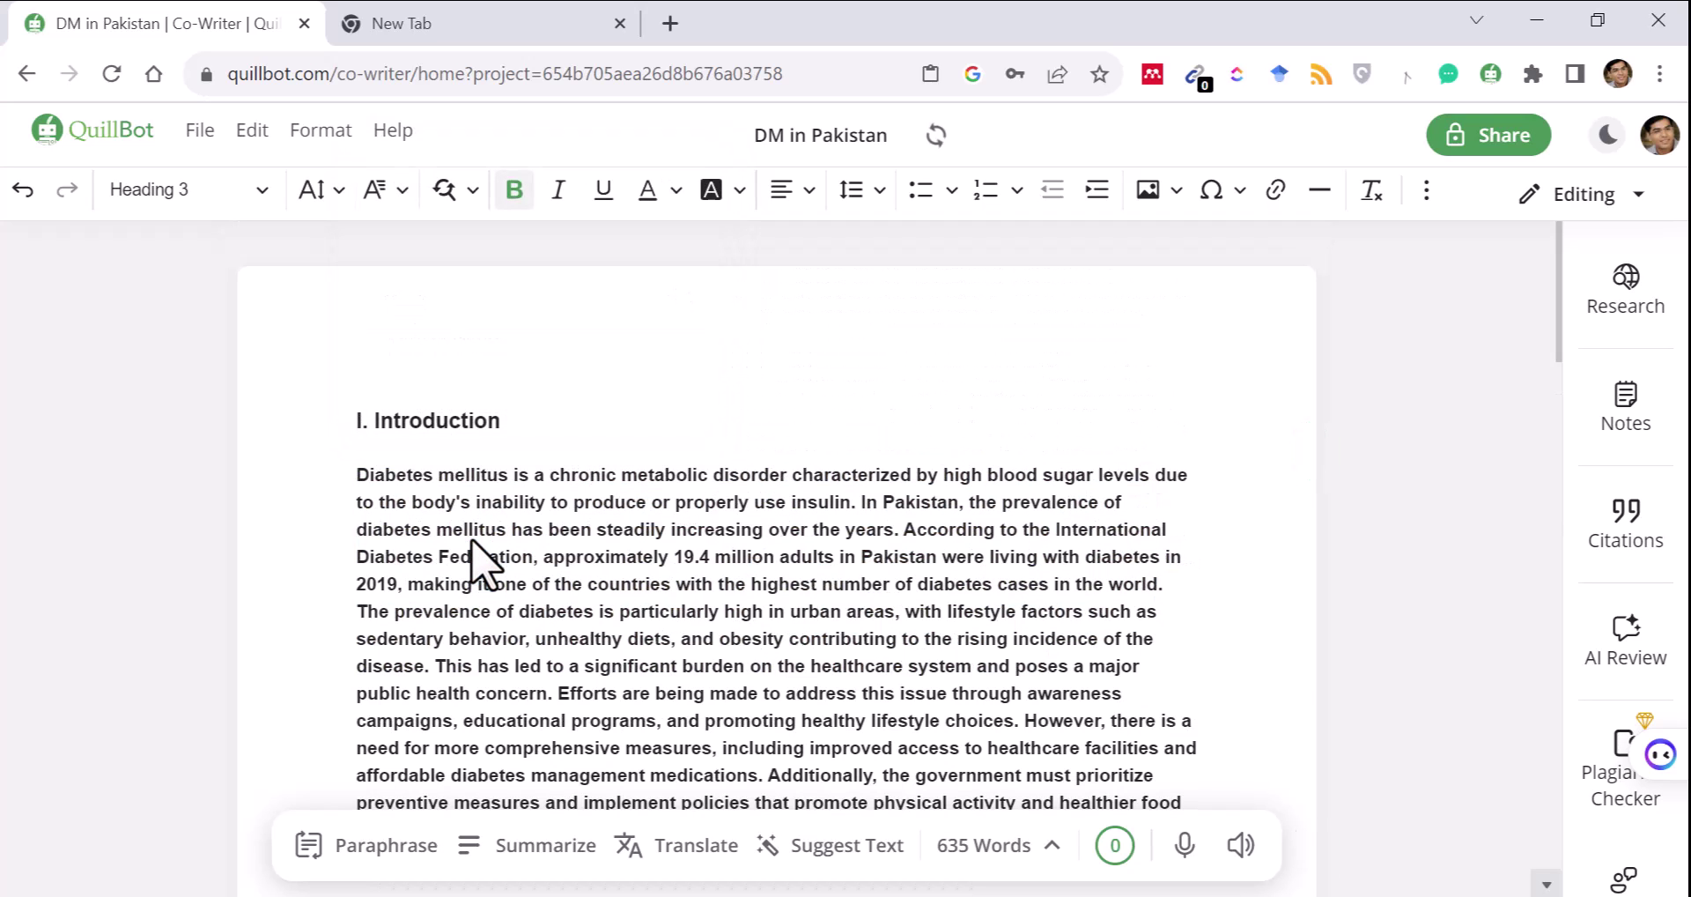
Step: Review the expanded Introduction paragraphs for a statement that needs a supporting source
{"action": "left_click_drag", "start_coordinate": [1559, 319], "coordinate": [1550, 480]}
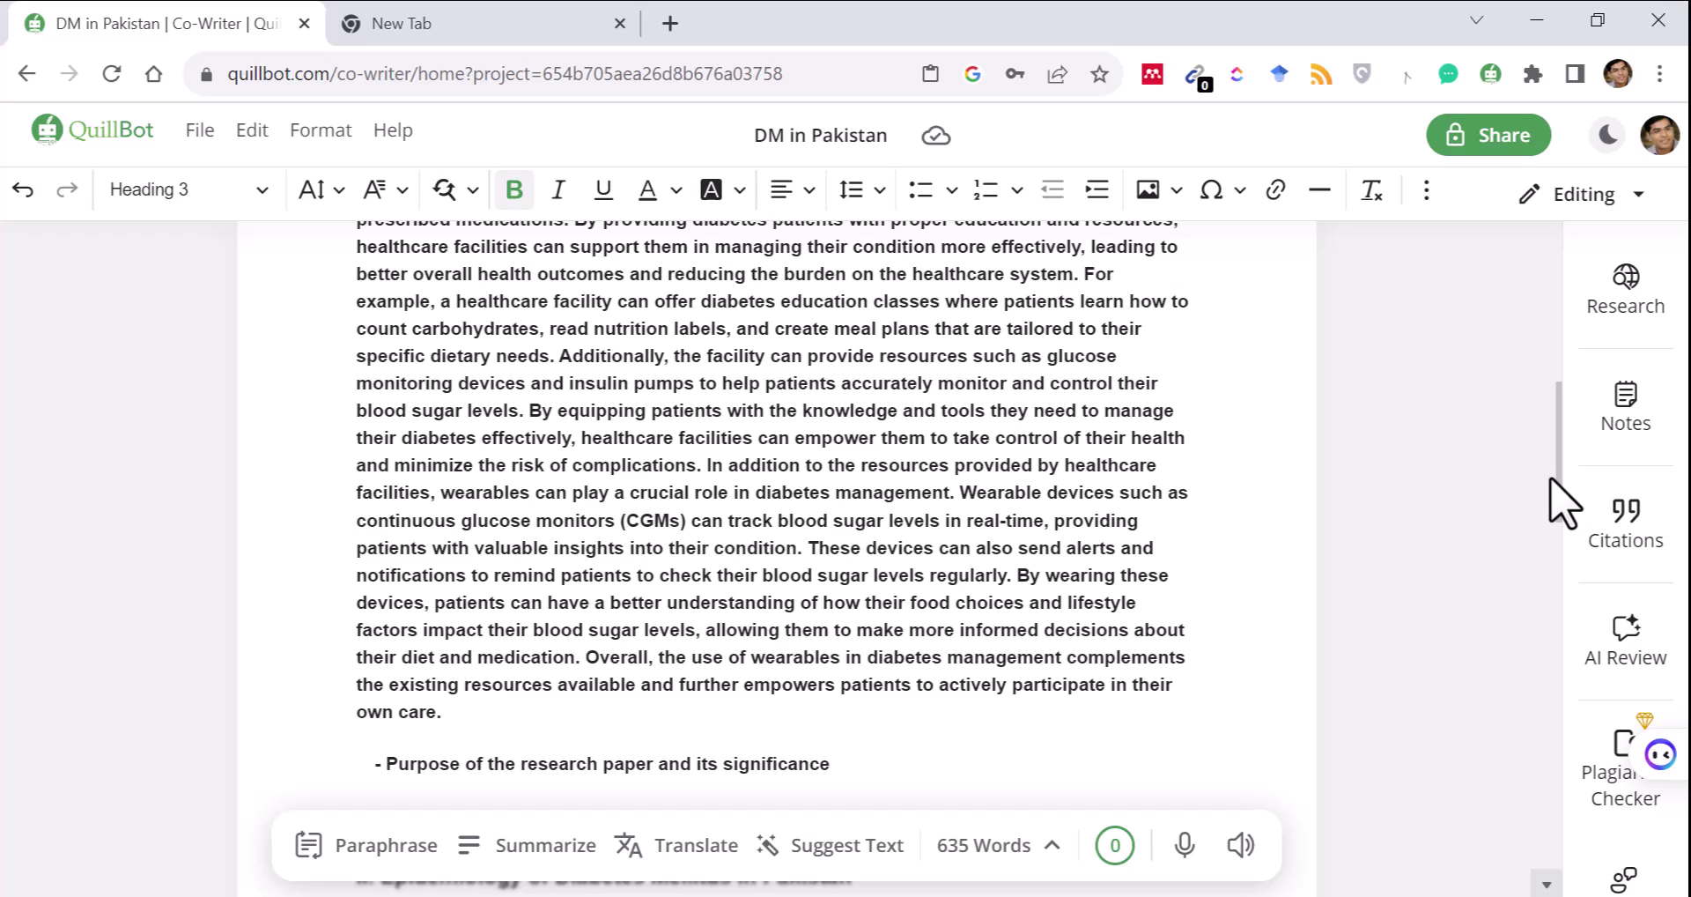
{"action": "mouse_move", "coordinate": [1080, 414]}
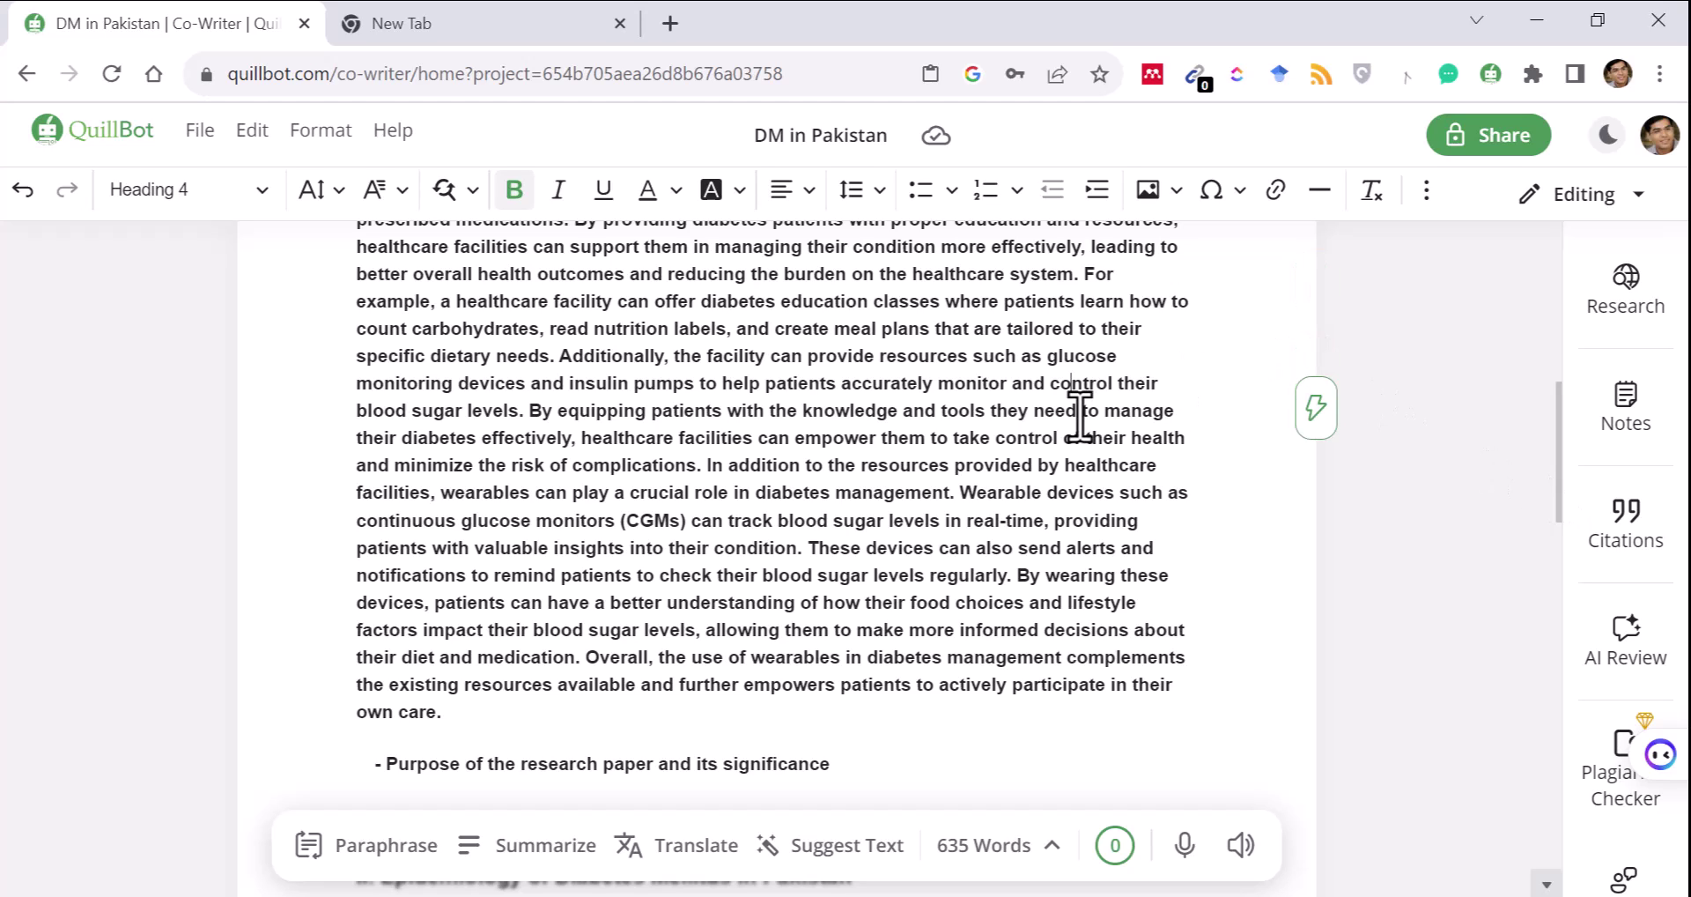
{"action": "scroll", "coordinate": [1080, 414], "scroll_direction": "up", "scroll_amount": 6}
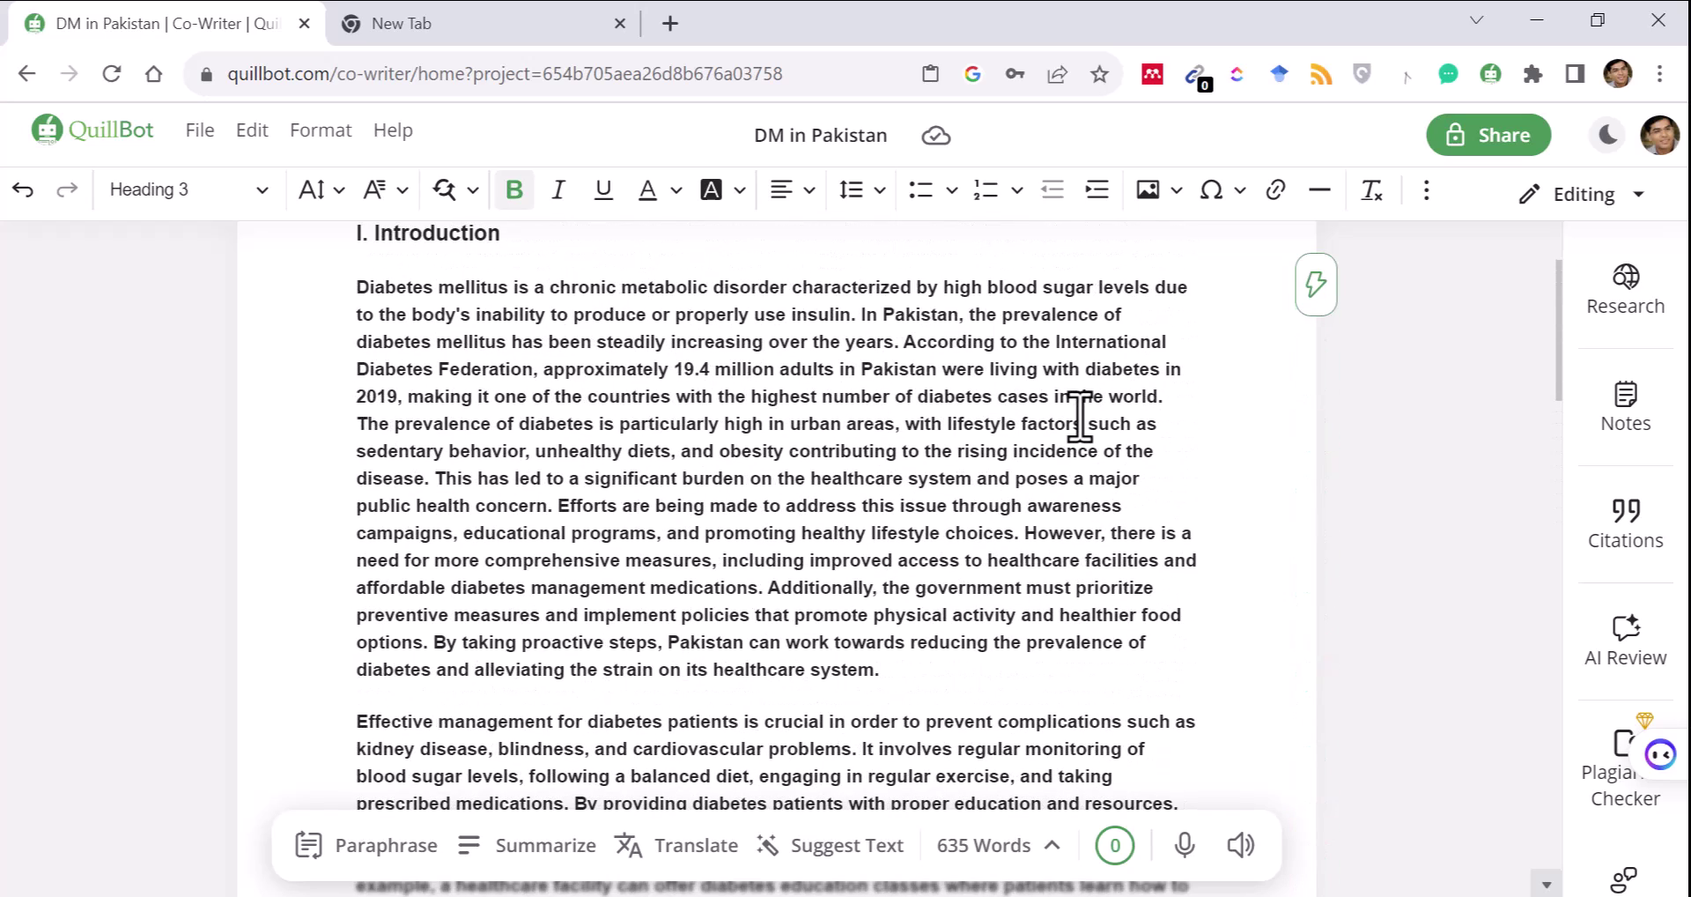
{"action": "key", "text": "Down"}
{"action": "key", "text": "Down"}
{"action": "key", "text": "Down"}
{"action": "key", "text": "Down"}
{"action": "key", "text": "Down"}
{"action": "key", "text": "Down"}
{"action": "key", "text": "Down"}
{"action": "key", "text": "Down"}
{"action": "key", "text": "Down"}
{"action": "key", "text": "Down"}
{"action": "key", "text": "Down"}
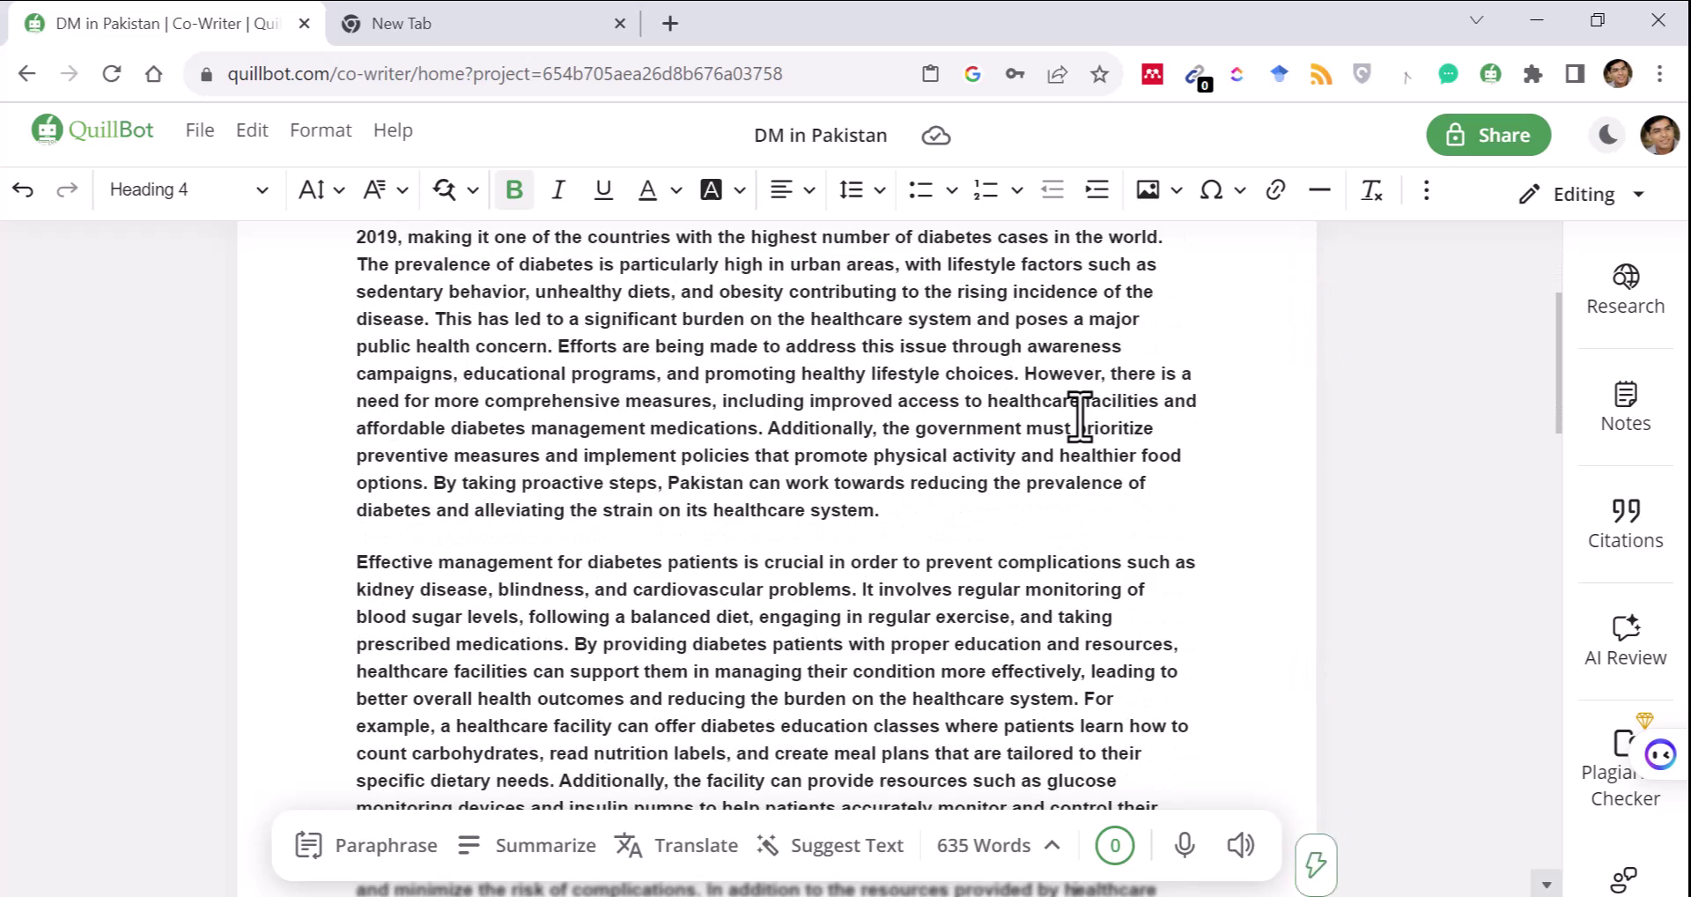
{"action": "key", "text": "Down"}
{"action": "key", "text": "Down"}
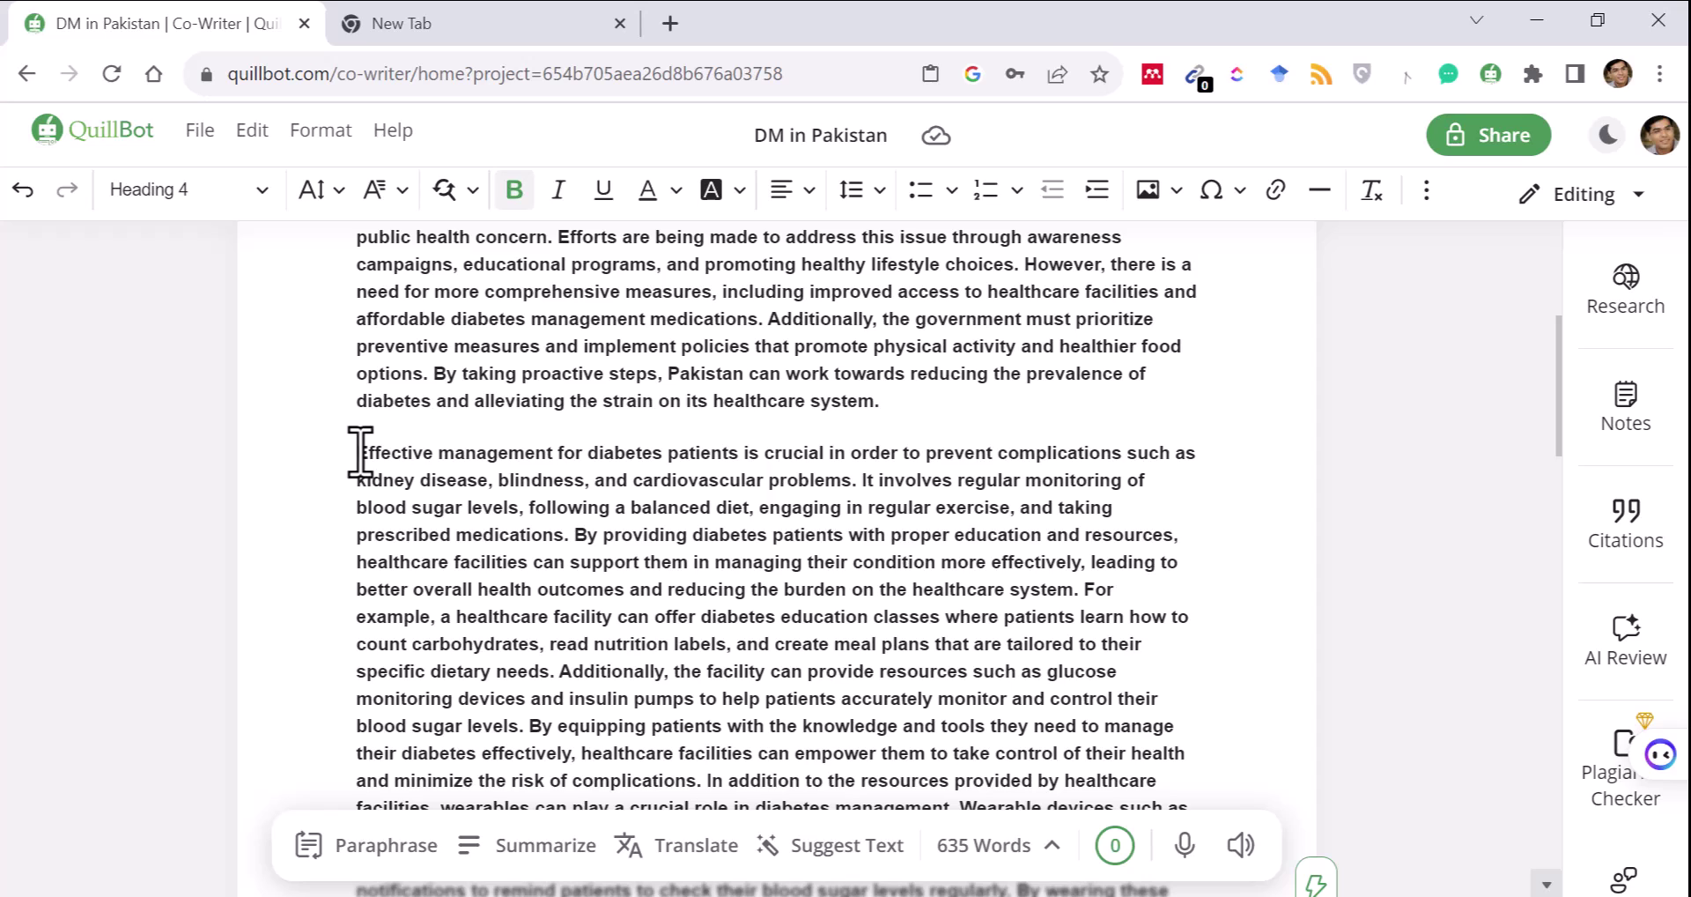
Step: Copy the second paragraph's opening sentence on effective management and search for it in Research with Academic results enabled
{"action": "left_click_drag", "start_coordinate": [359, 451], "coordinate": [859, 482]}
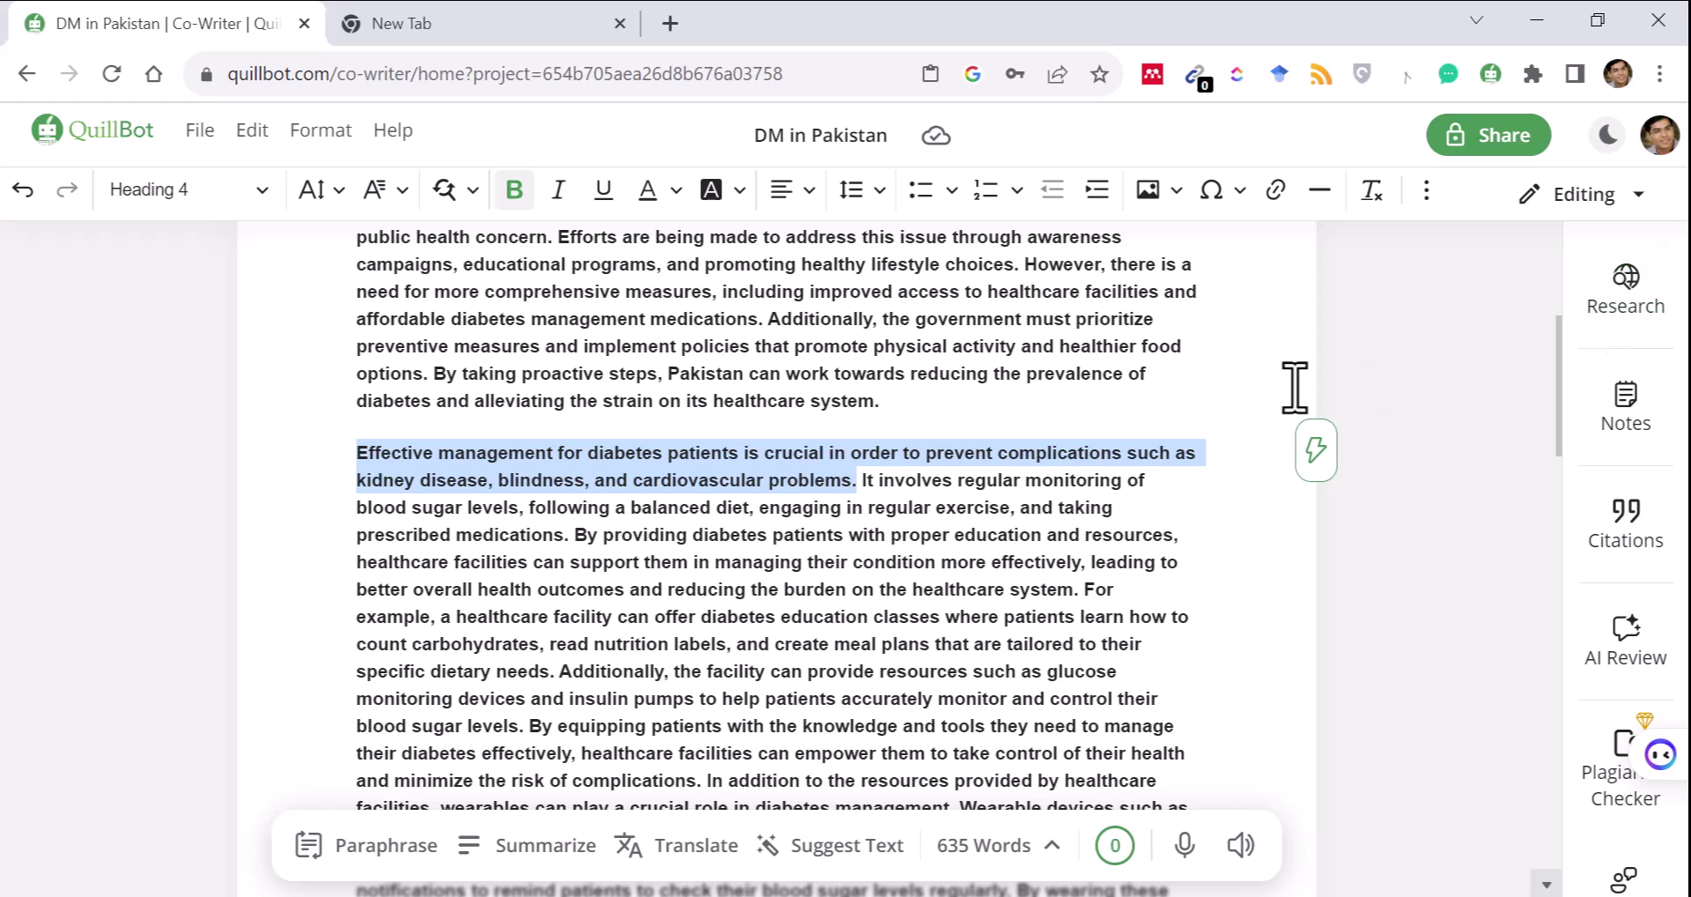
{"action": "left_click", "coordinate": [1577, 328]}
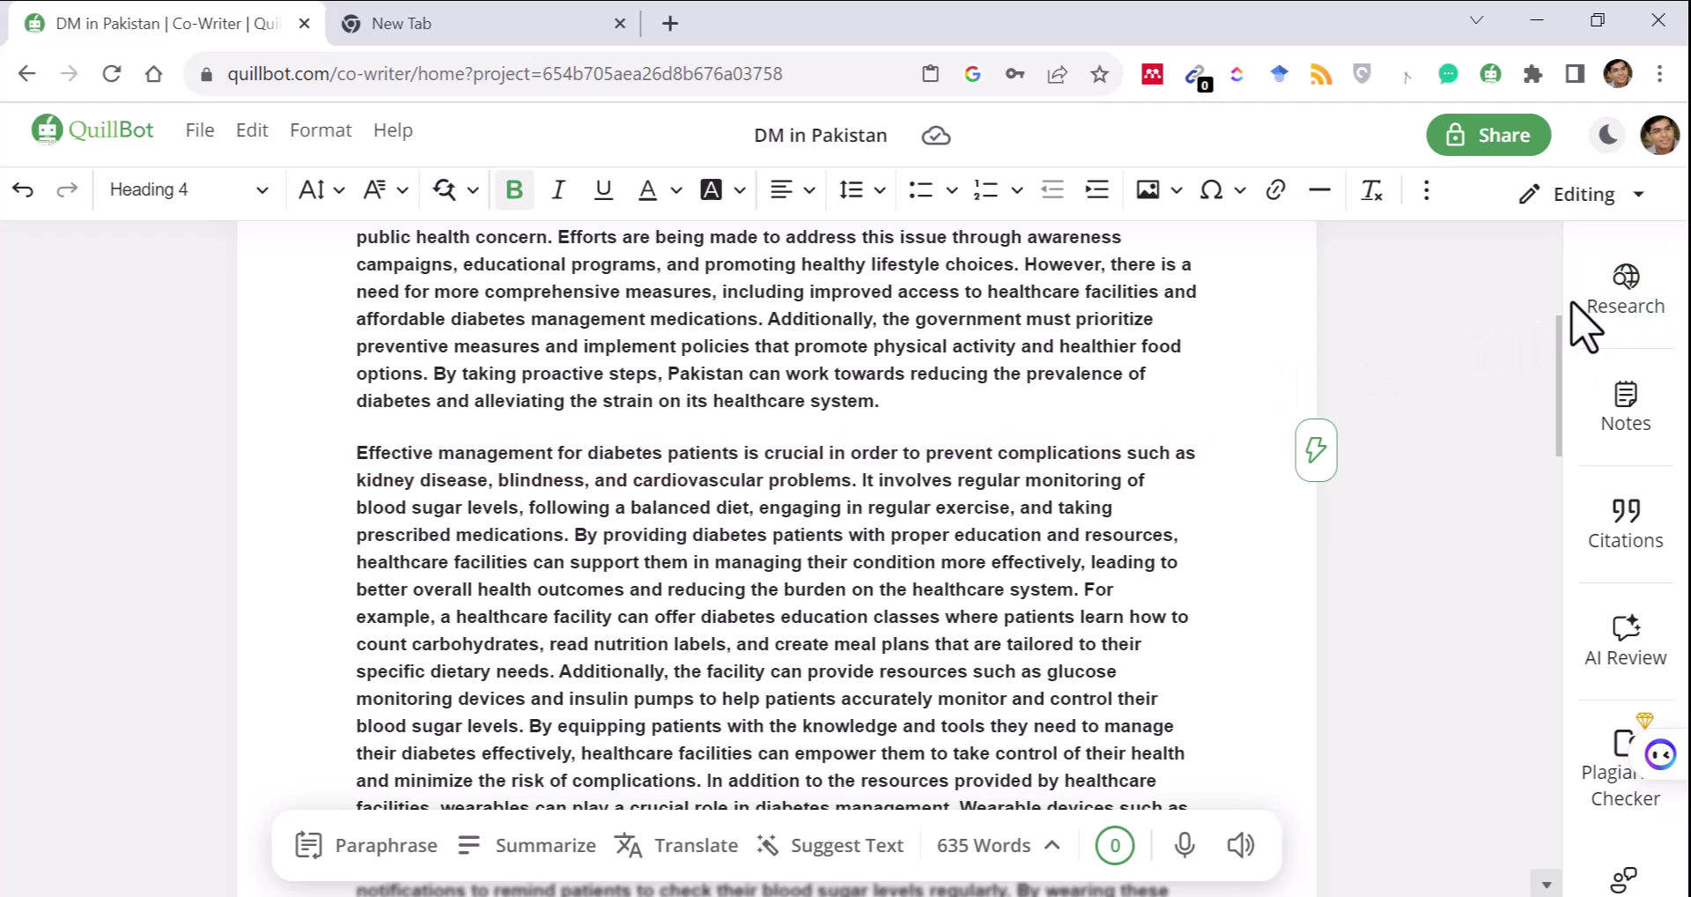
{"action": "left_click", "coordinate": [1606, 296]}
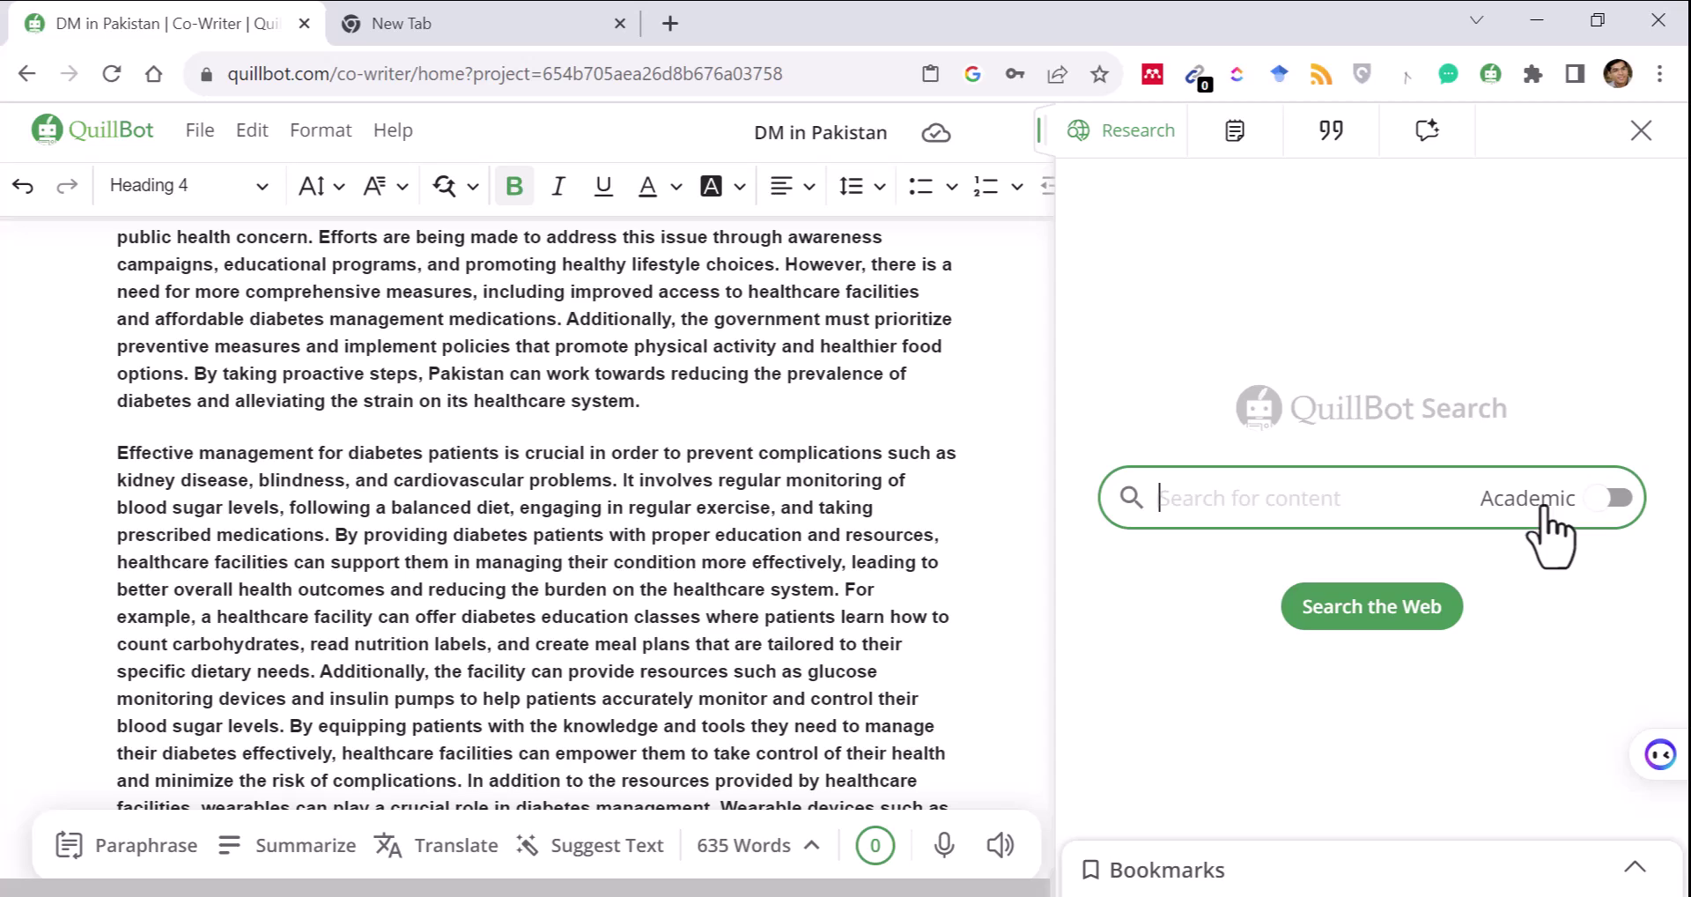
{"action": "left_click", "coordinate": [1623, 512]}
{"action": "left_click", "coordinate": [1312, 503]}
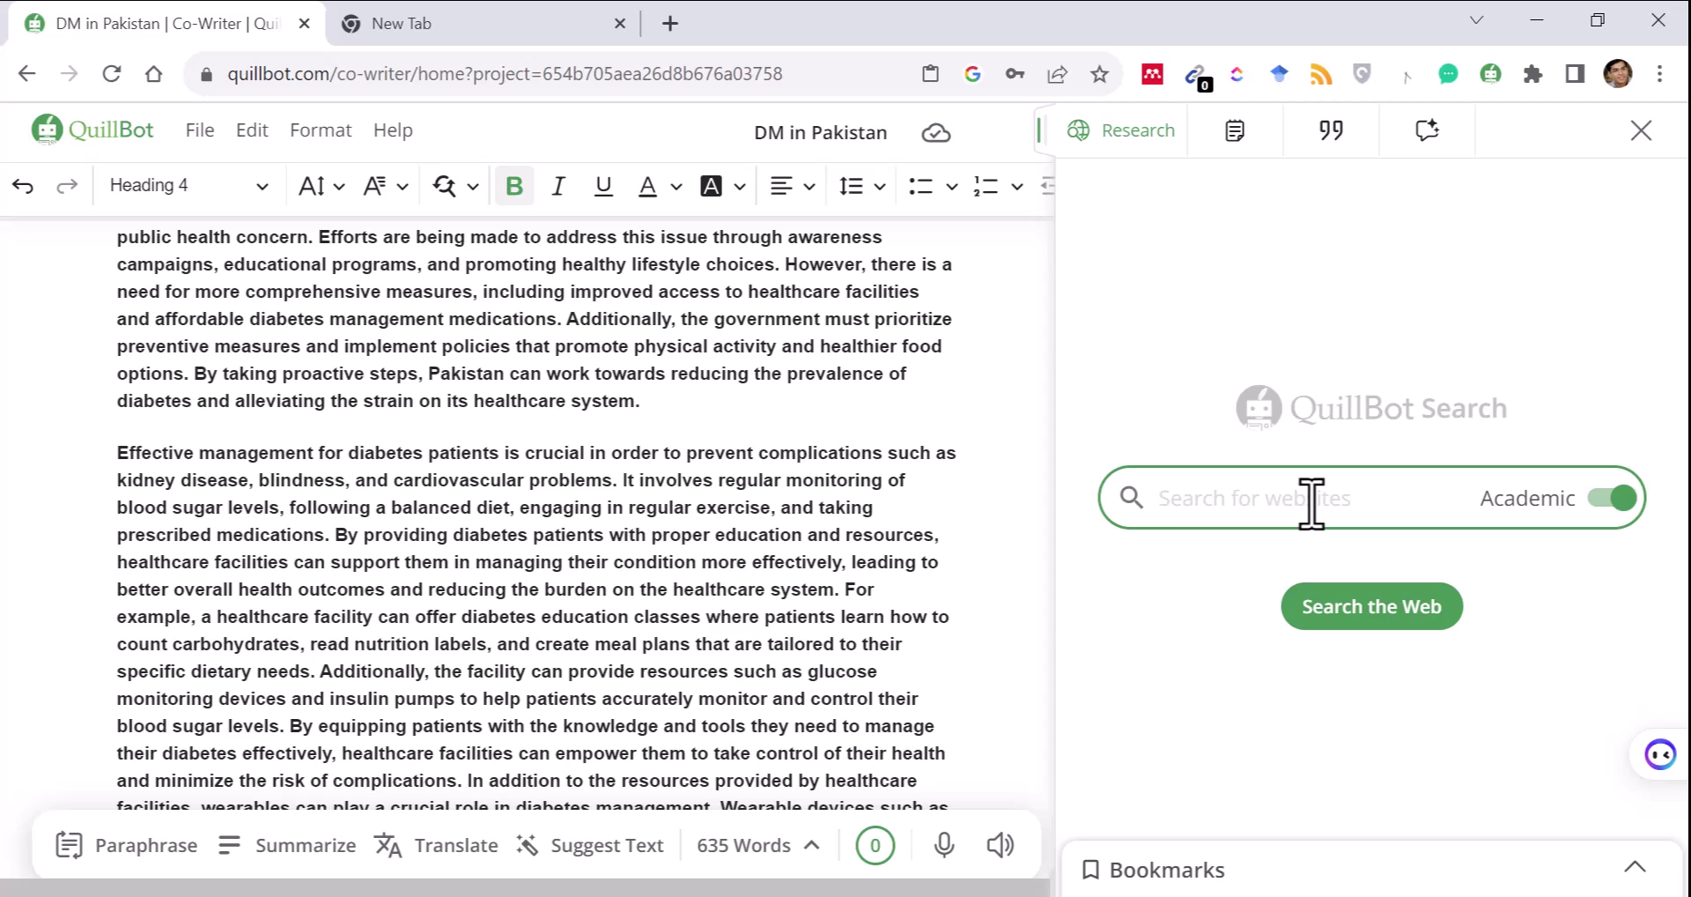
{"action": "key", "text": "ctrl+v"}
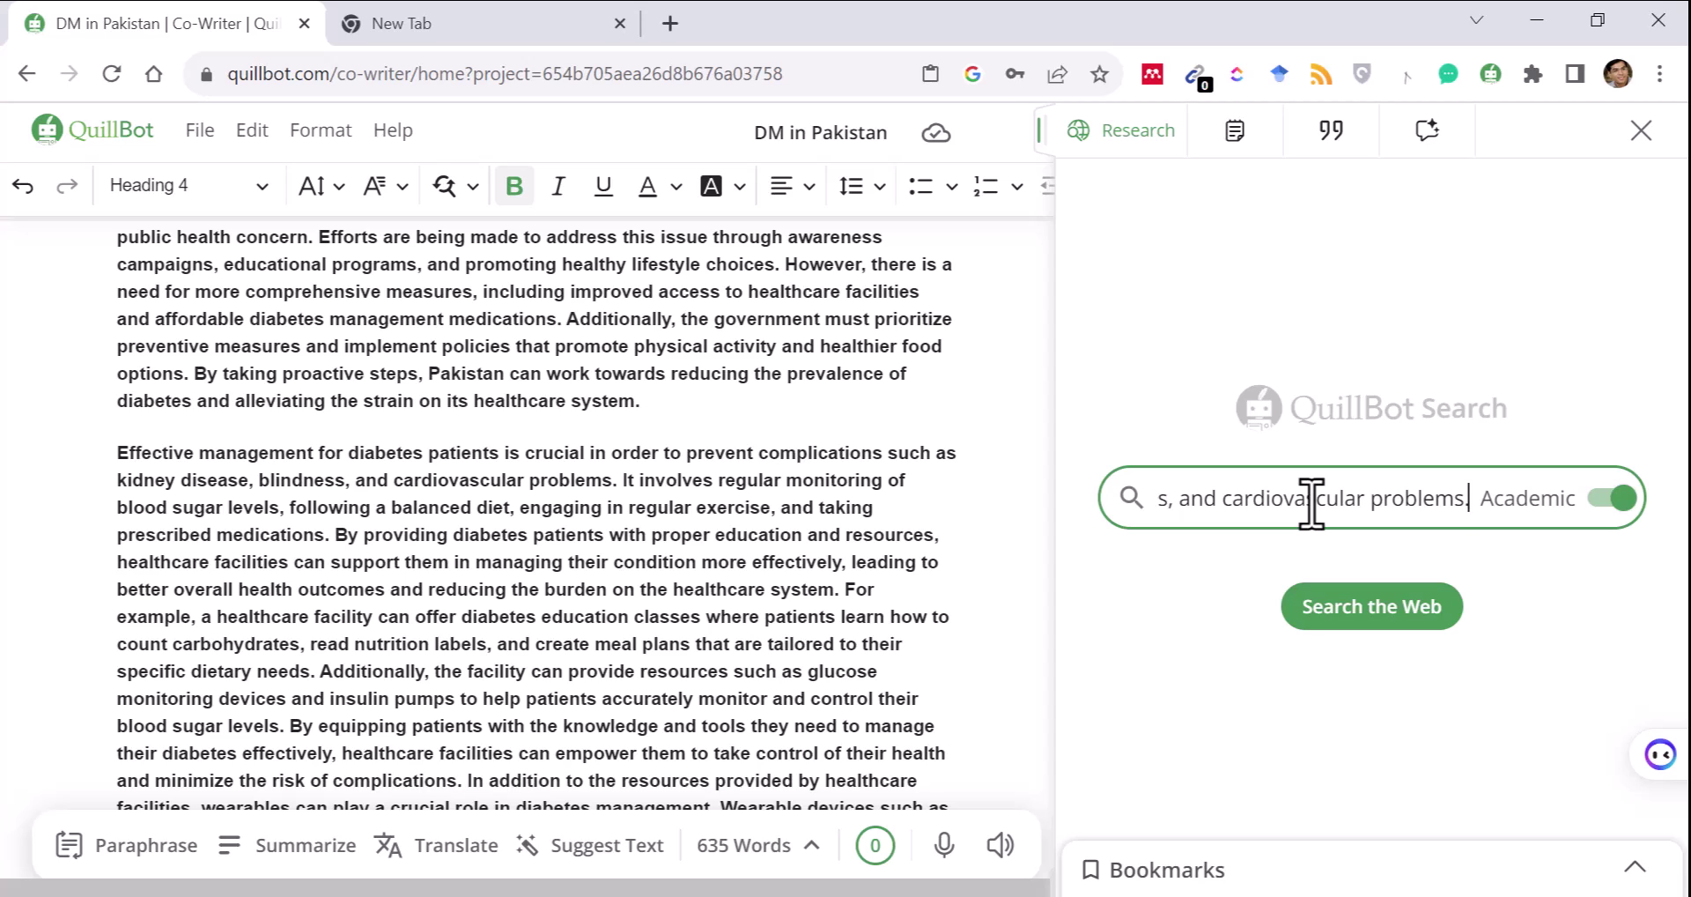
{"action": "left_click", "coordinate": [1374, 608]}
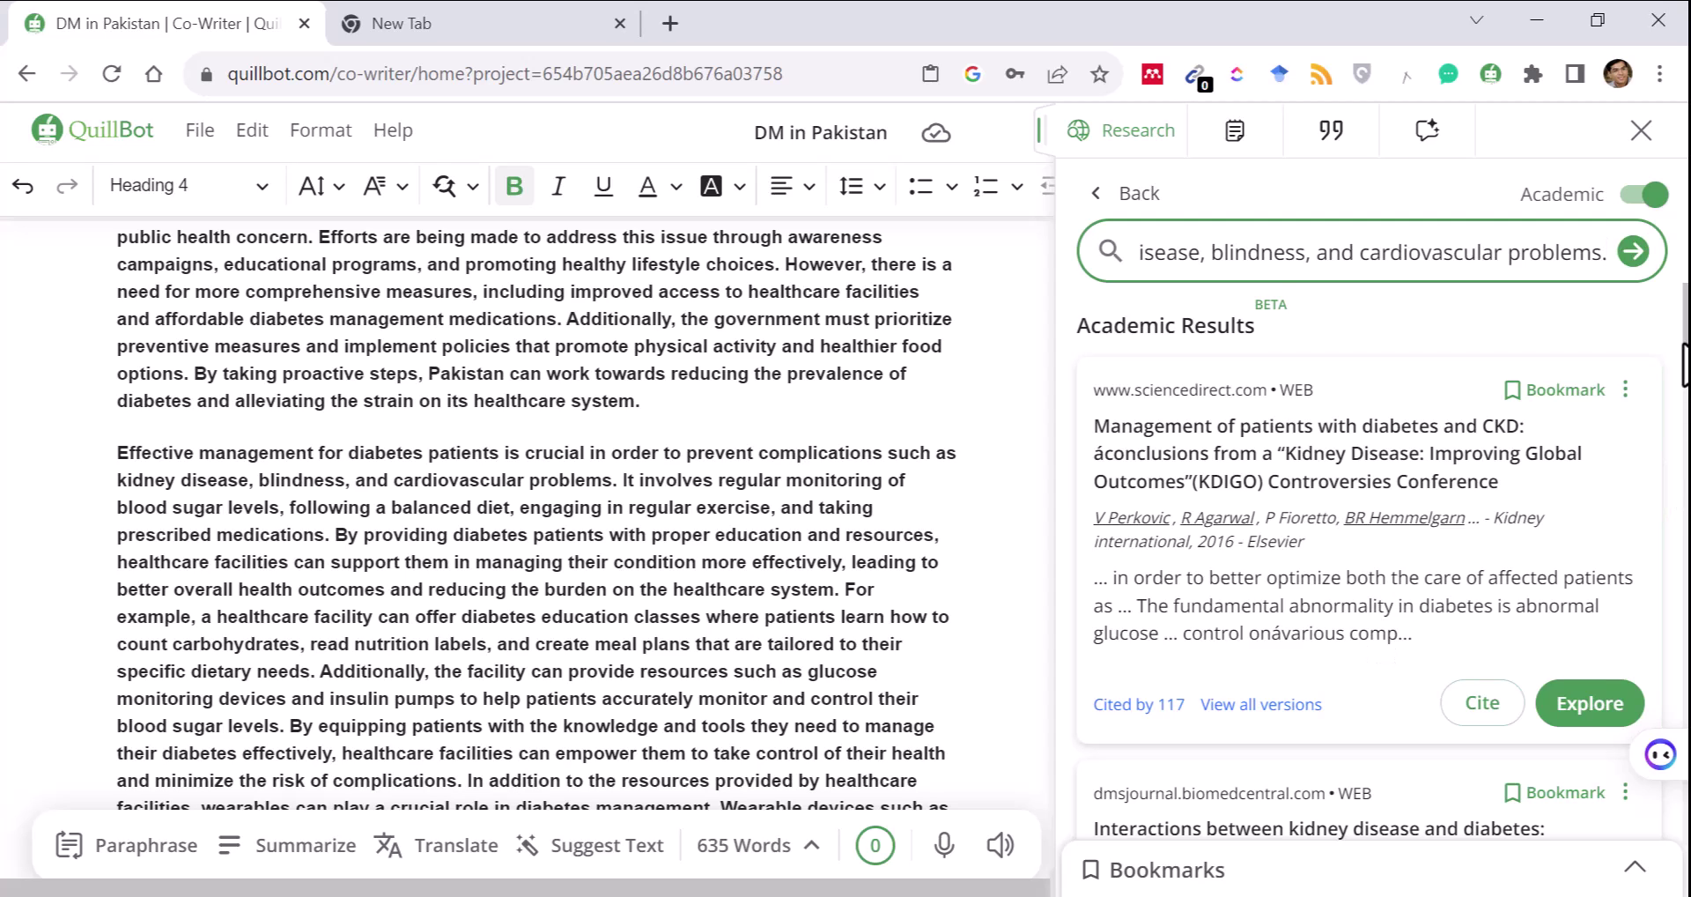
Step: Check the ScienceDirect article "Management of patients with diabetes and CKD" and cite it after the sentence ending "cardiovascular problems."
{"action": "scroll", "coordinate": [1369, 528], "scroll_direction": "down", "scroll_amount": 1}
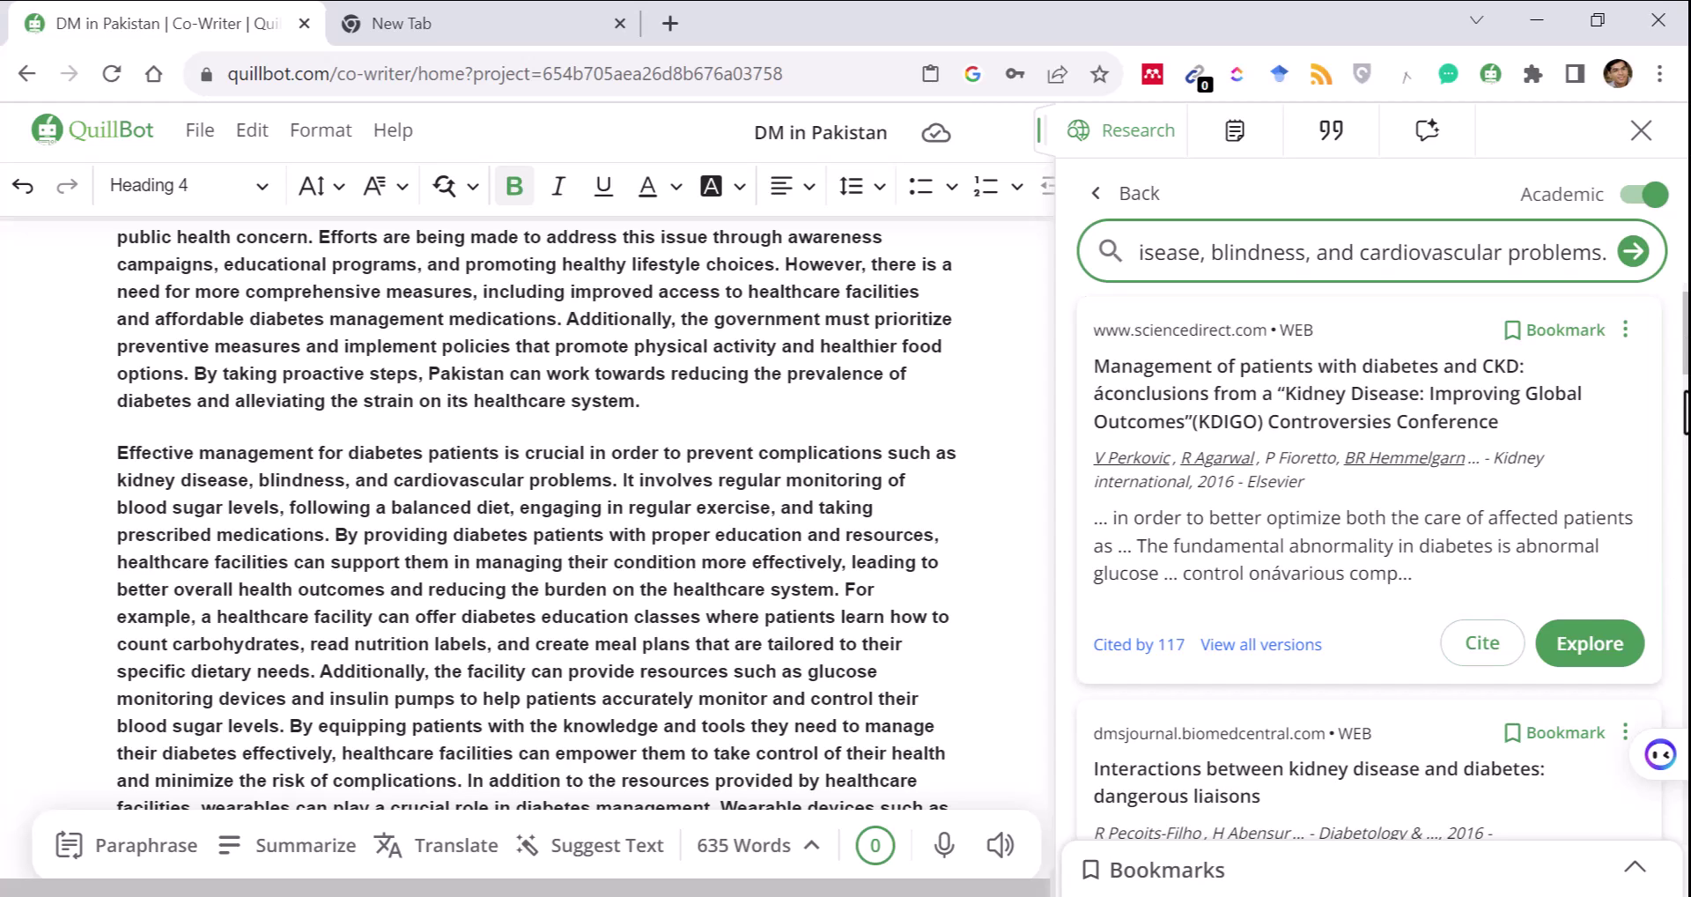
{"action": "left_click", "coordinate": [1682, 432]}
{"action": "scroll", "coordinate": [1677, 440], "scroll_direction": "up", "scroll_amount": 5}
{"action": "scroll", "coordinate": [1678, 444], "scroll_direction": "up", "scroll_amount": 1}
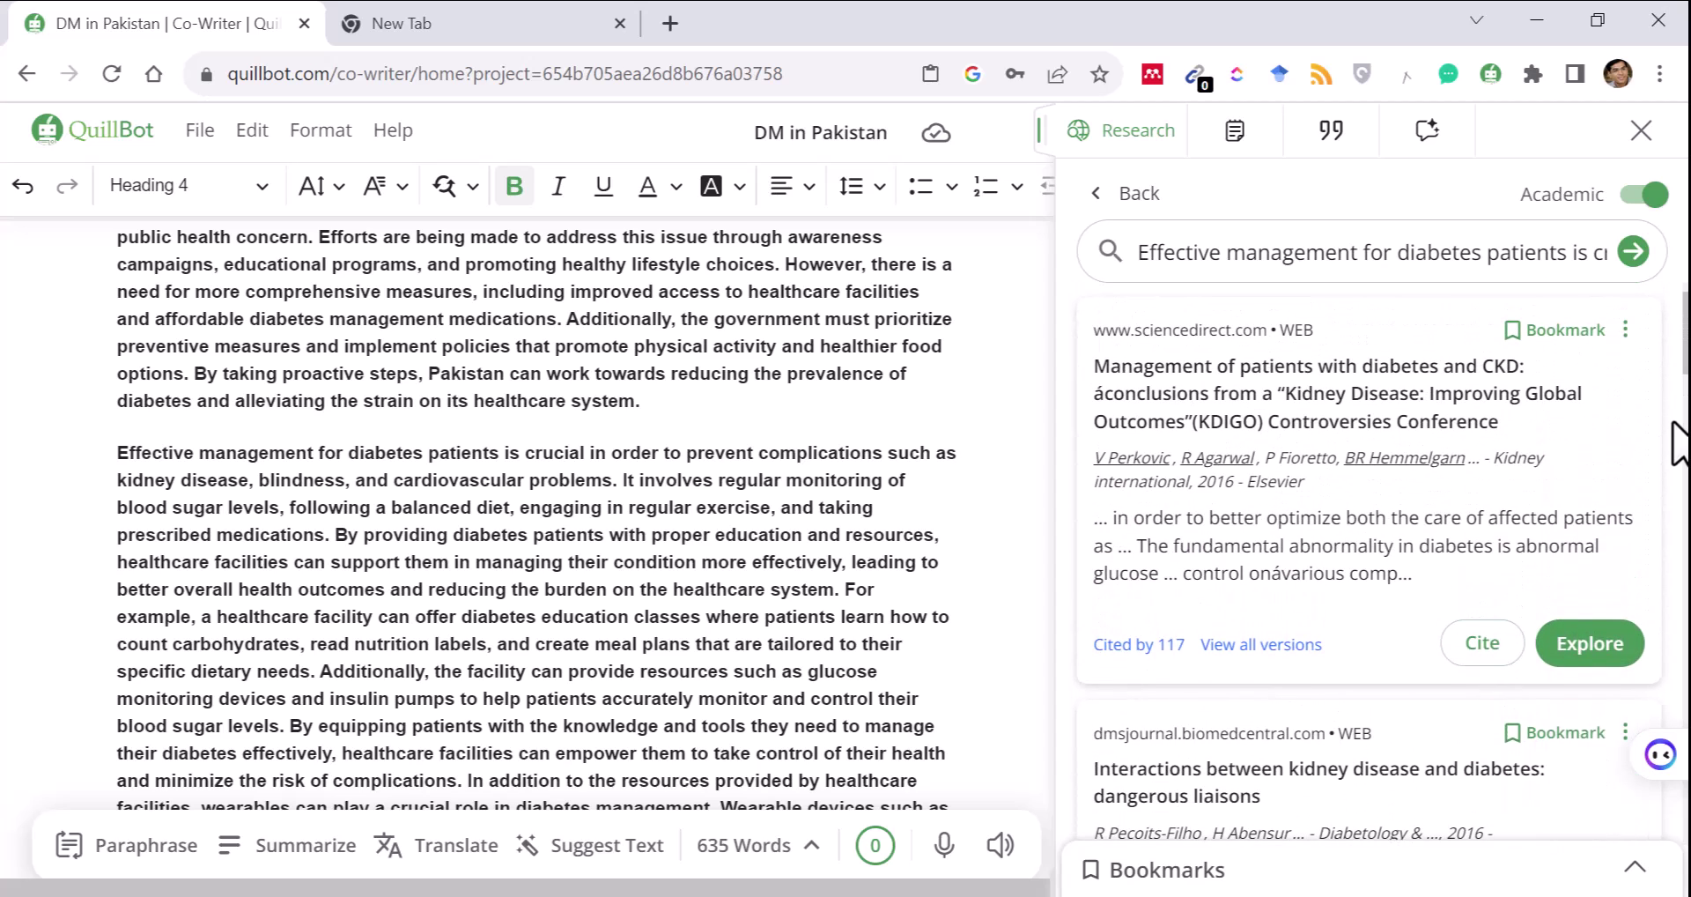
{"action": "left_click", "coordinate": [1591, 643]}
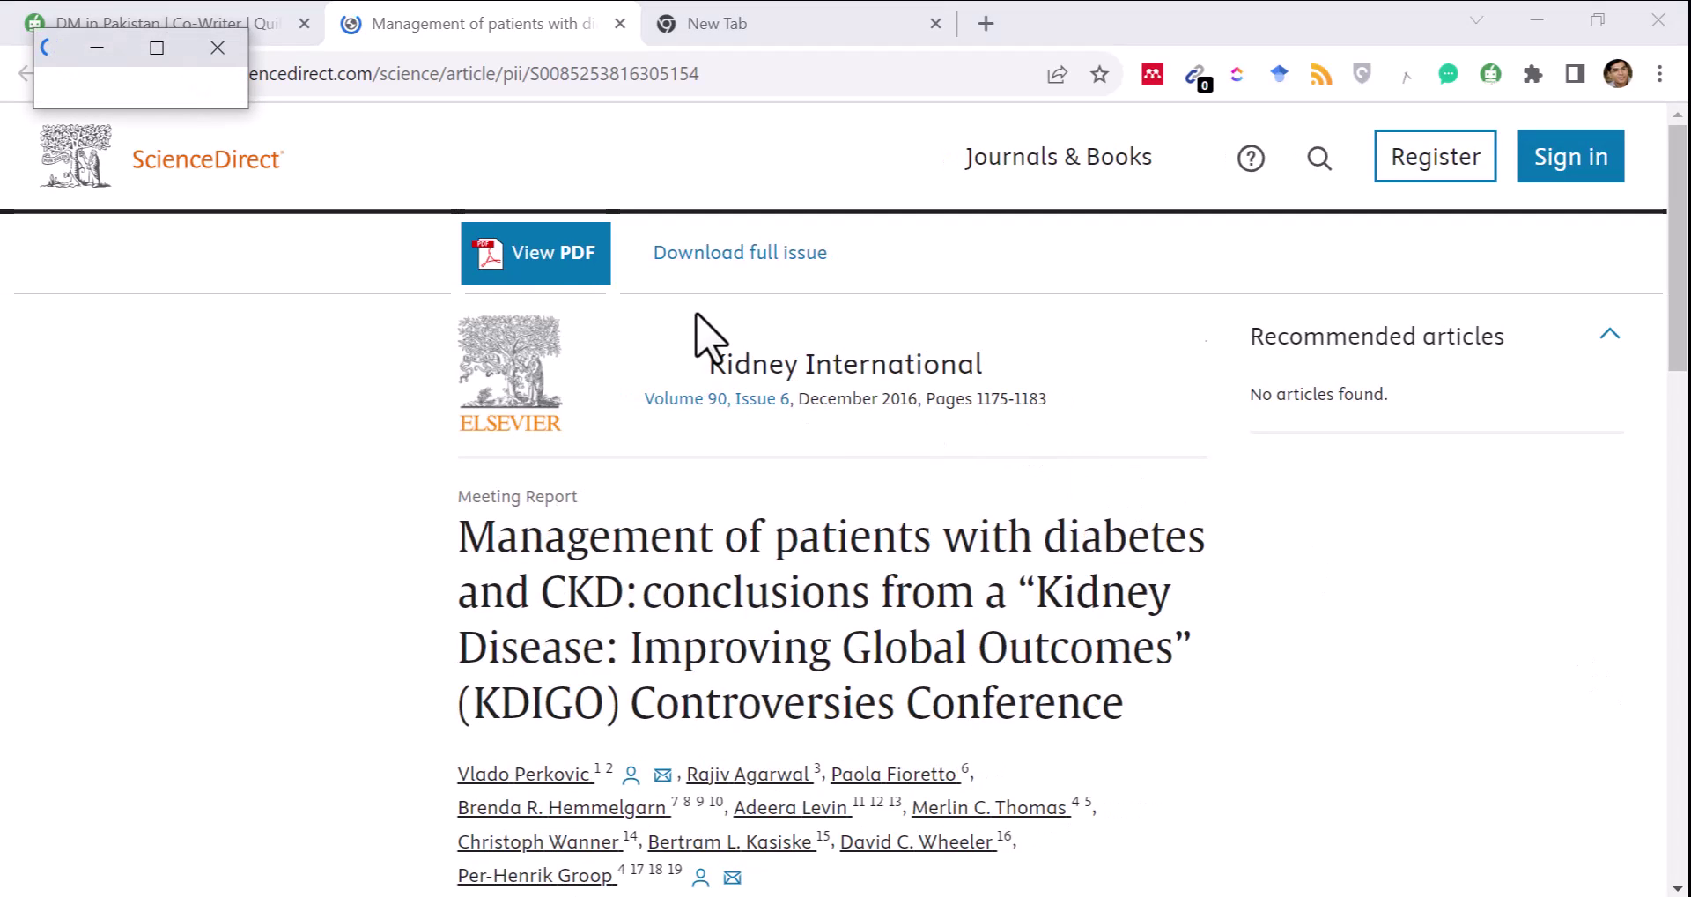
{"action": "left_click", "coordinate": [187, 26]}
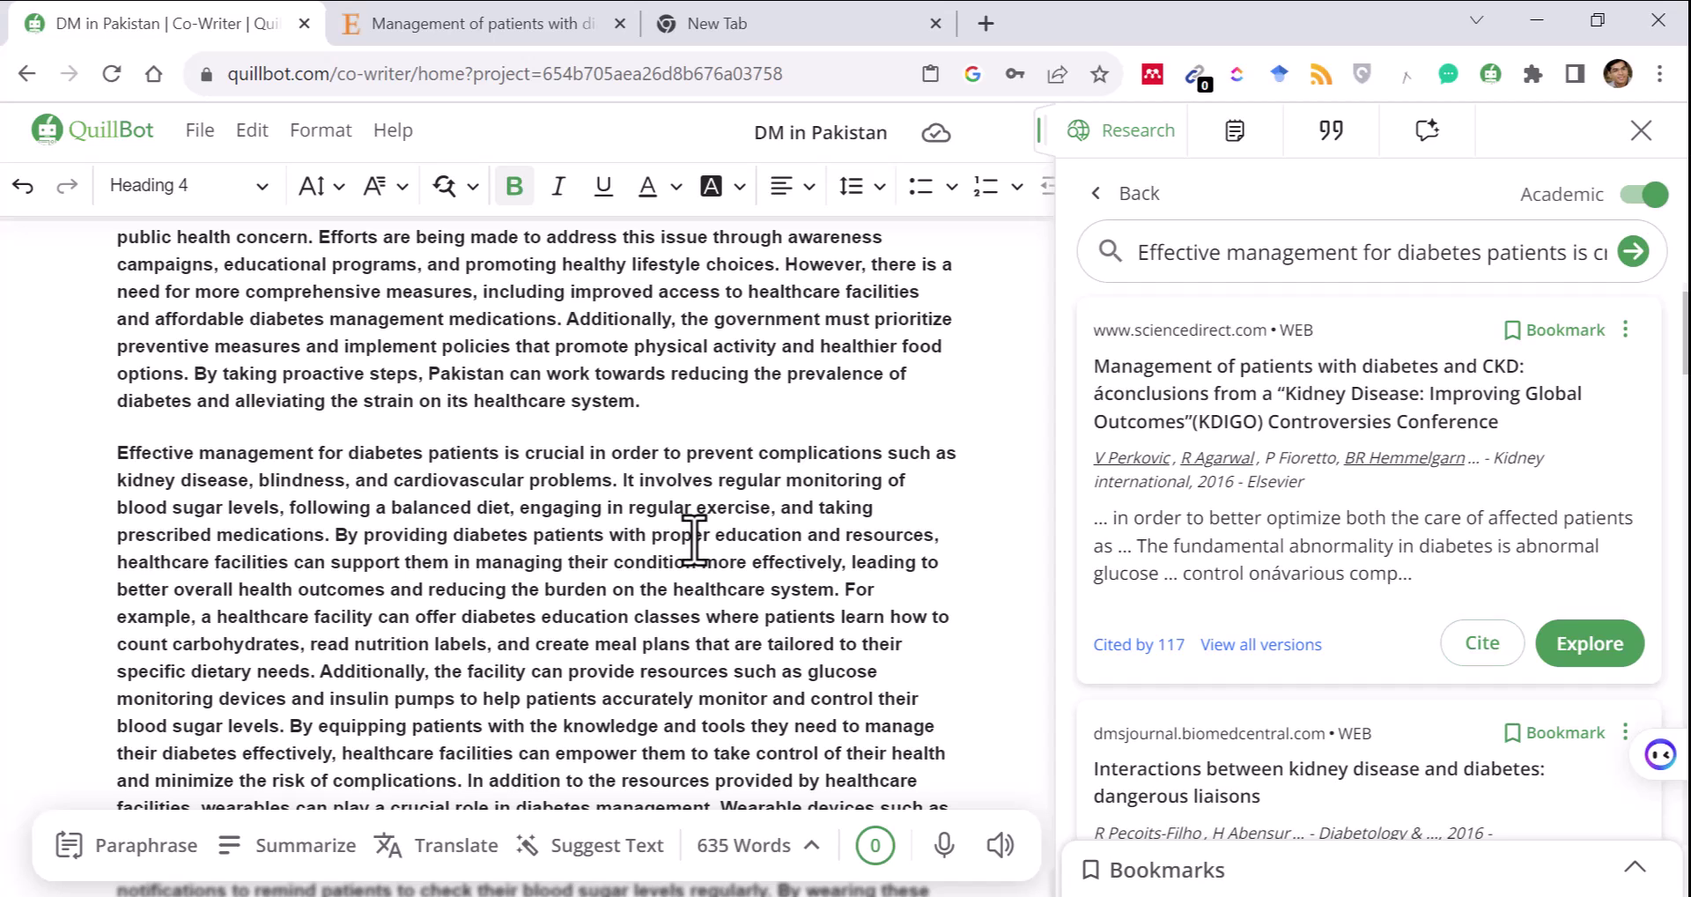
{"action": "left_click", "coordinate": [1483, 652]}
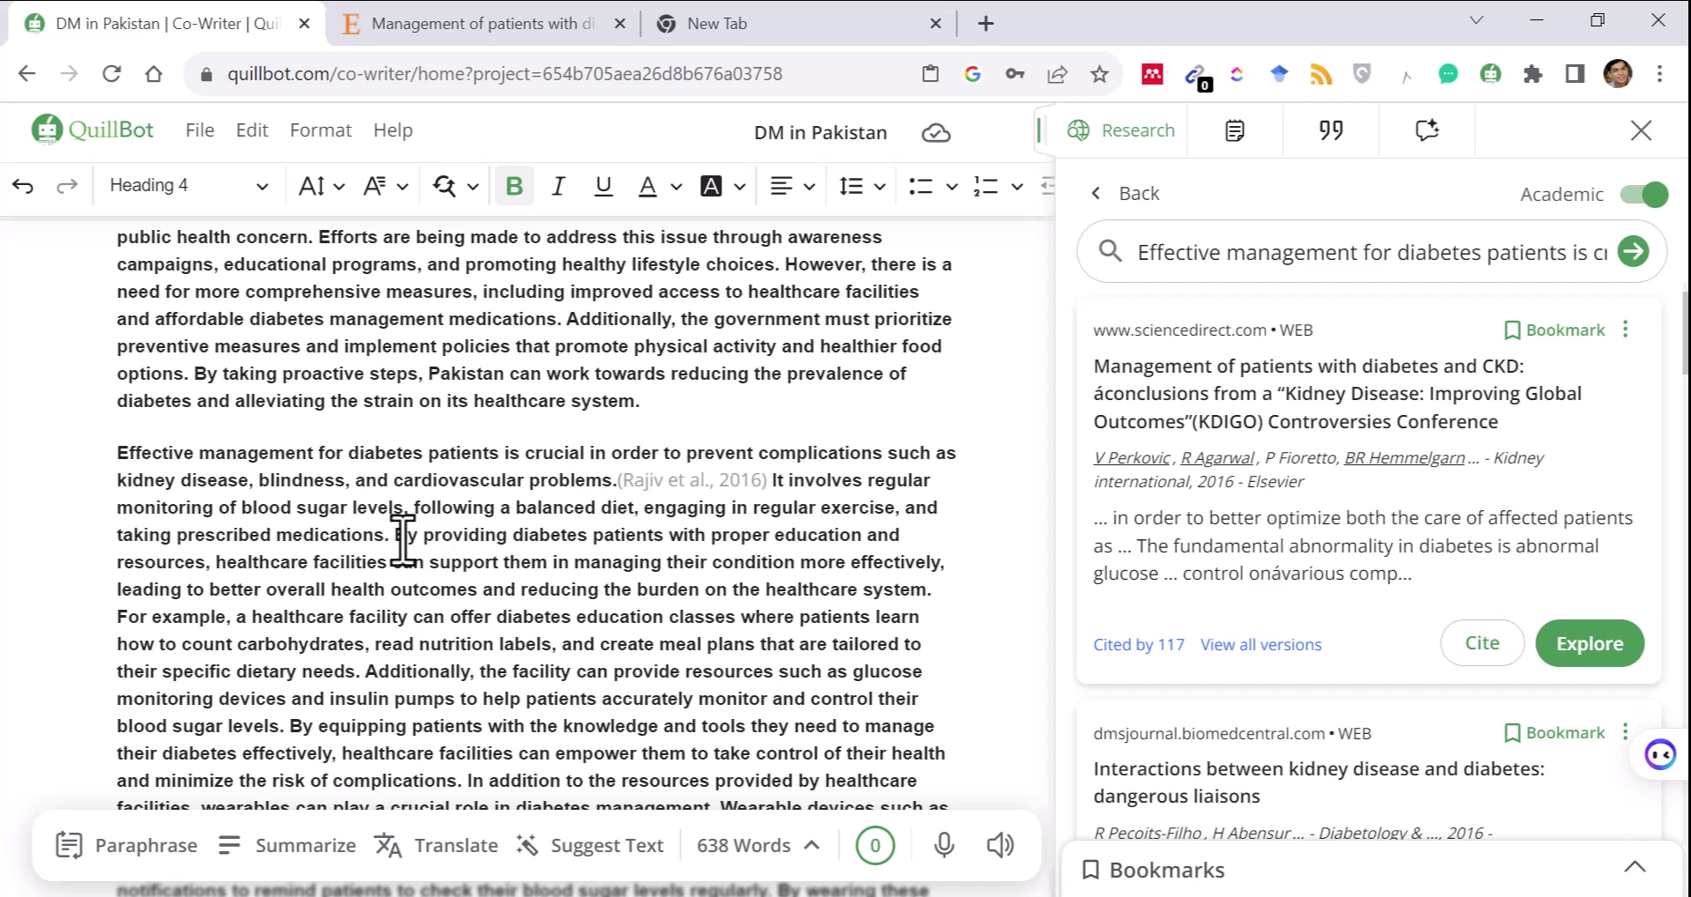
Step: Search academic sources for the copied clause from "By providing diabetes patients" to "more effectively" and browse the listed articles
{"action": "left_click_drag", "start_coordinate": [395, 537], "coordinate": [750, 569]}
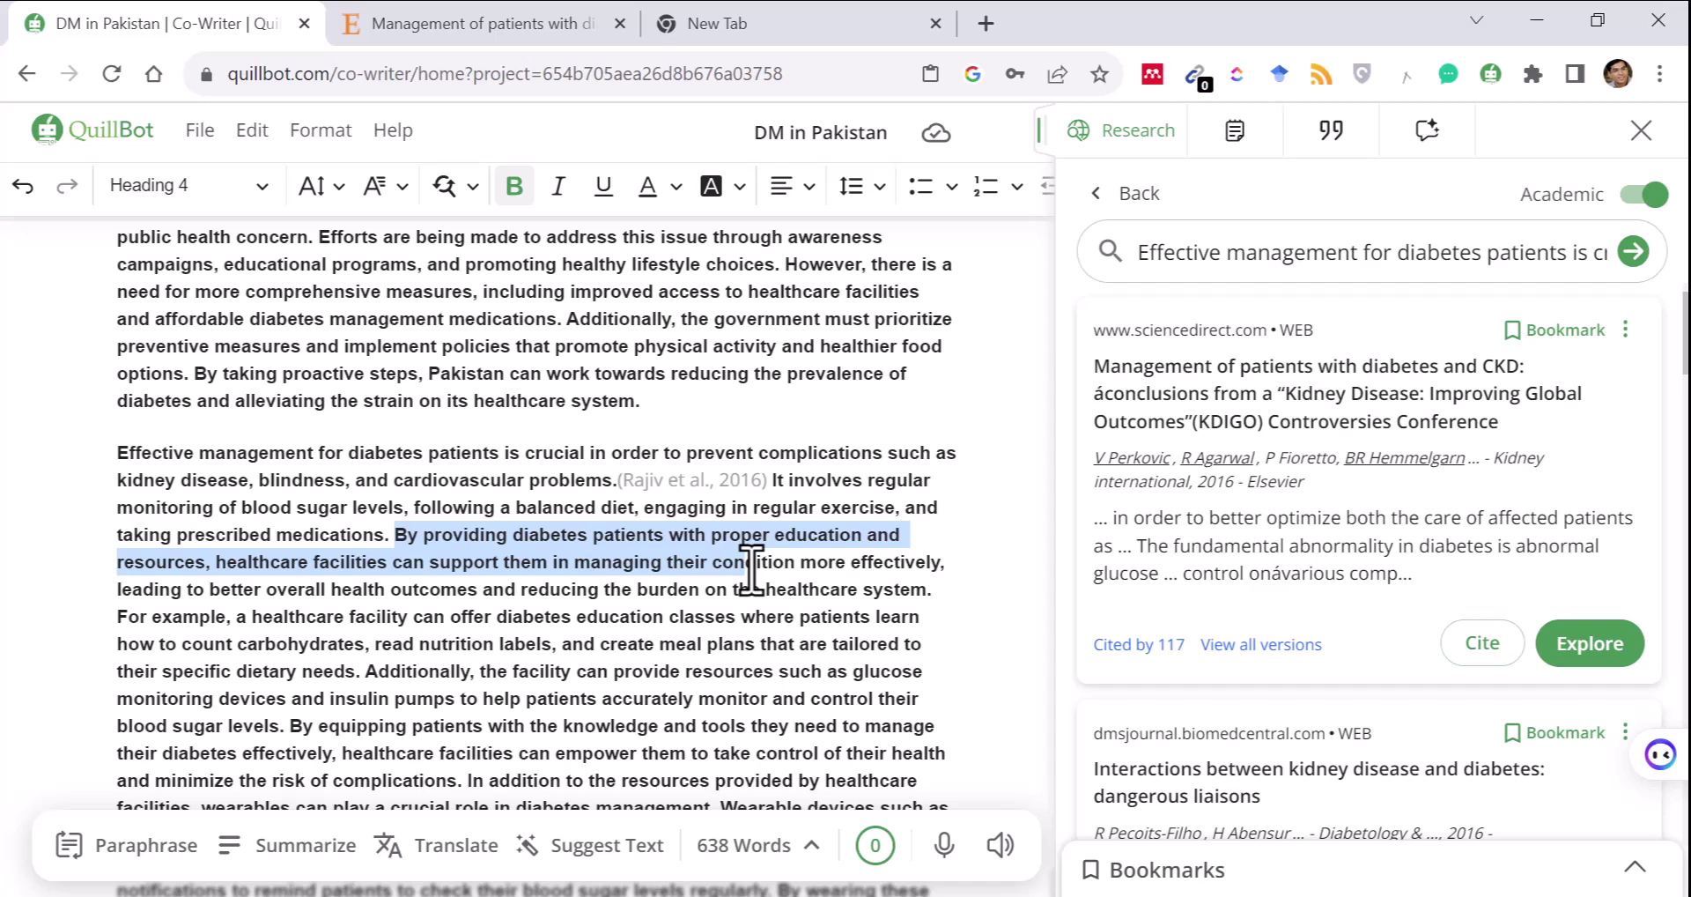
{"action": "left_click", "coordinate": [750, 564]}
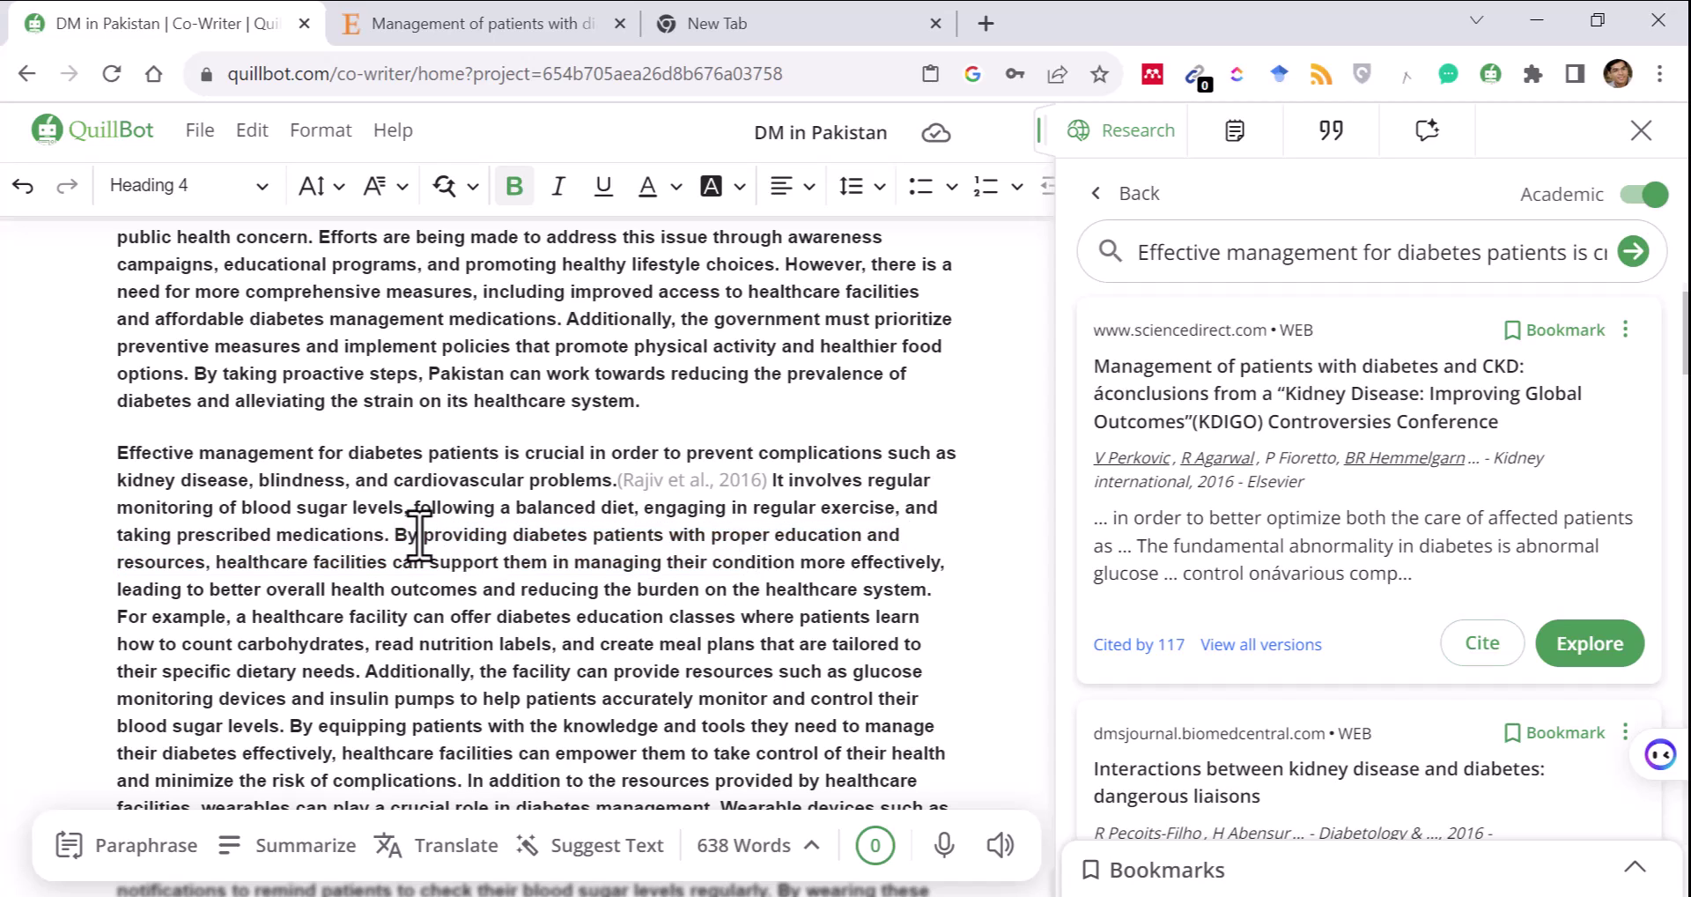
{"action": "left_click_drag", "start_coordinate": [395, 535], "coordinate": [944, 562]}
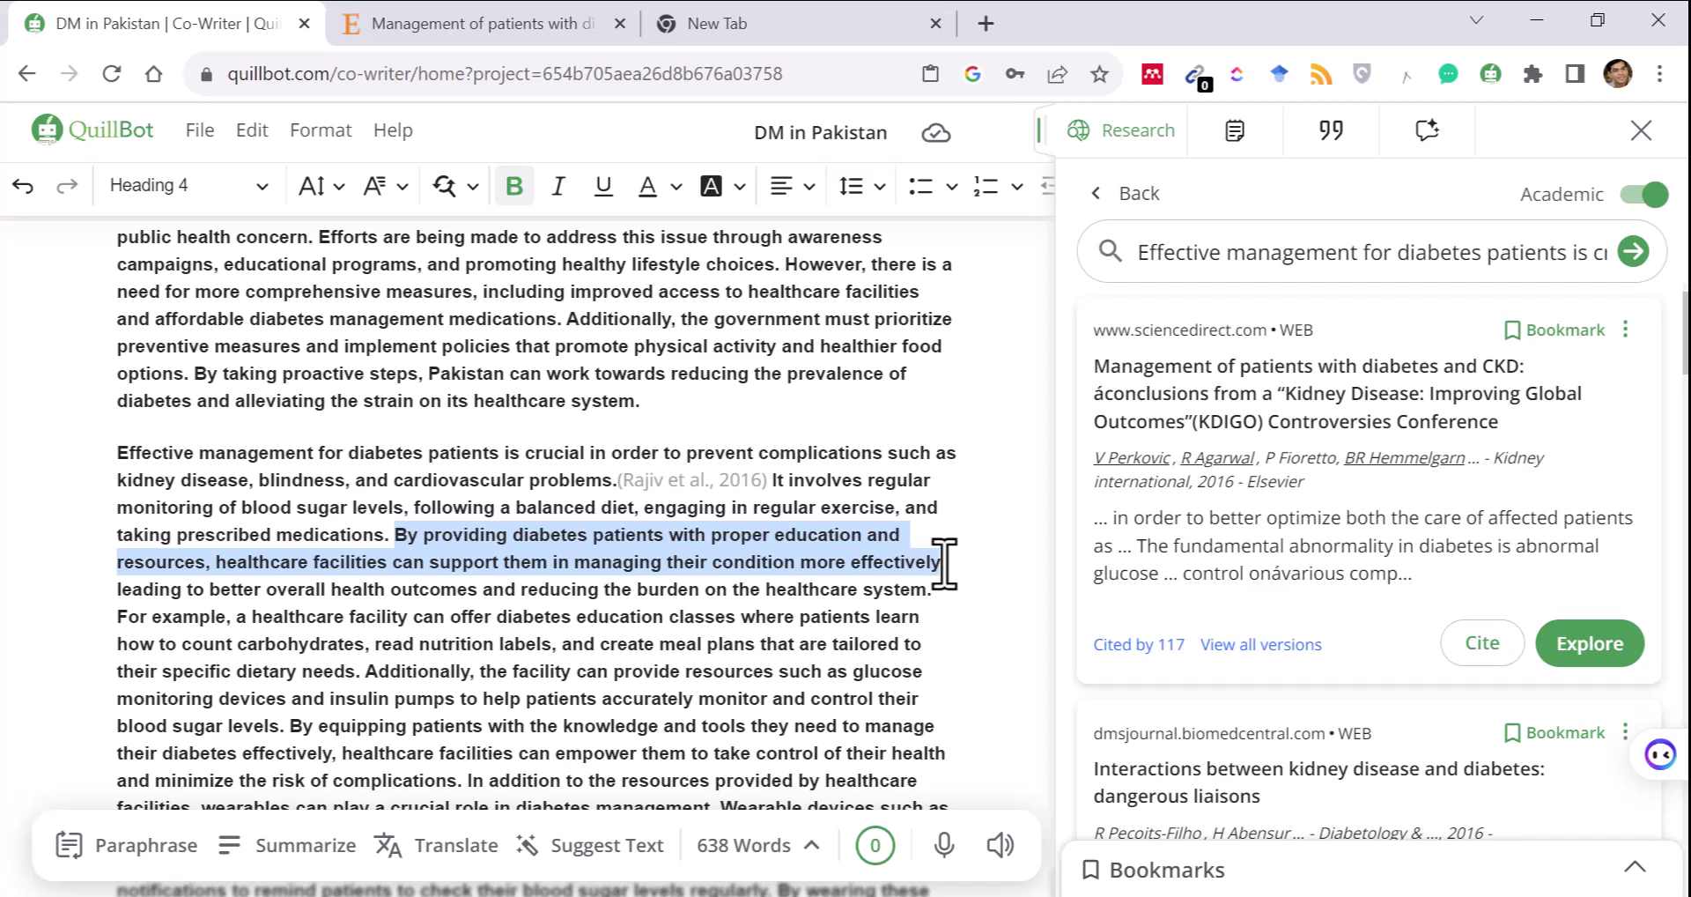
{"action": "left_click", "coordinate": [1364, 257]}
{"action": "key", "text": "ctrl+a"}
{"action": "key", "text": "ctrl+v"}
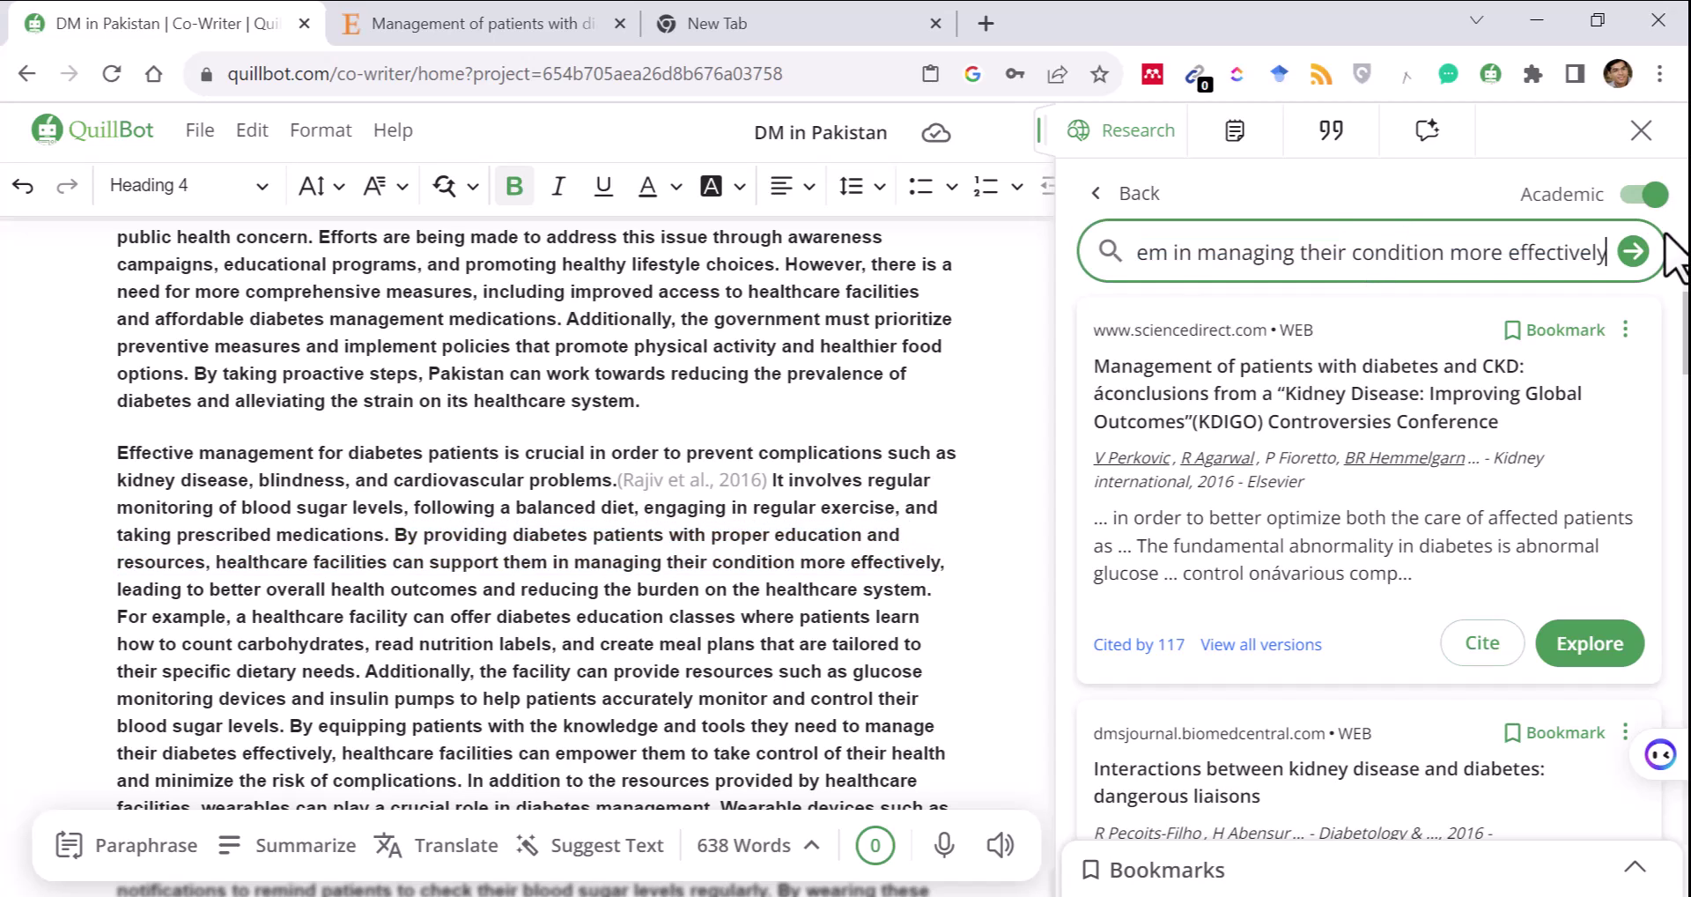
{"action": "left_click", "coordinate": [1633, 252]}
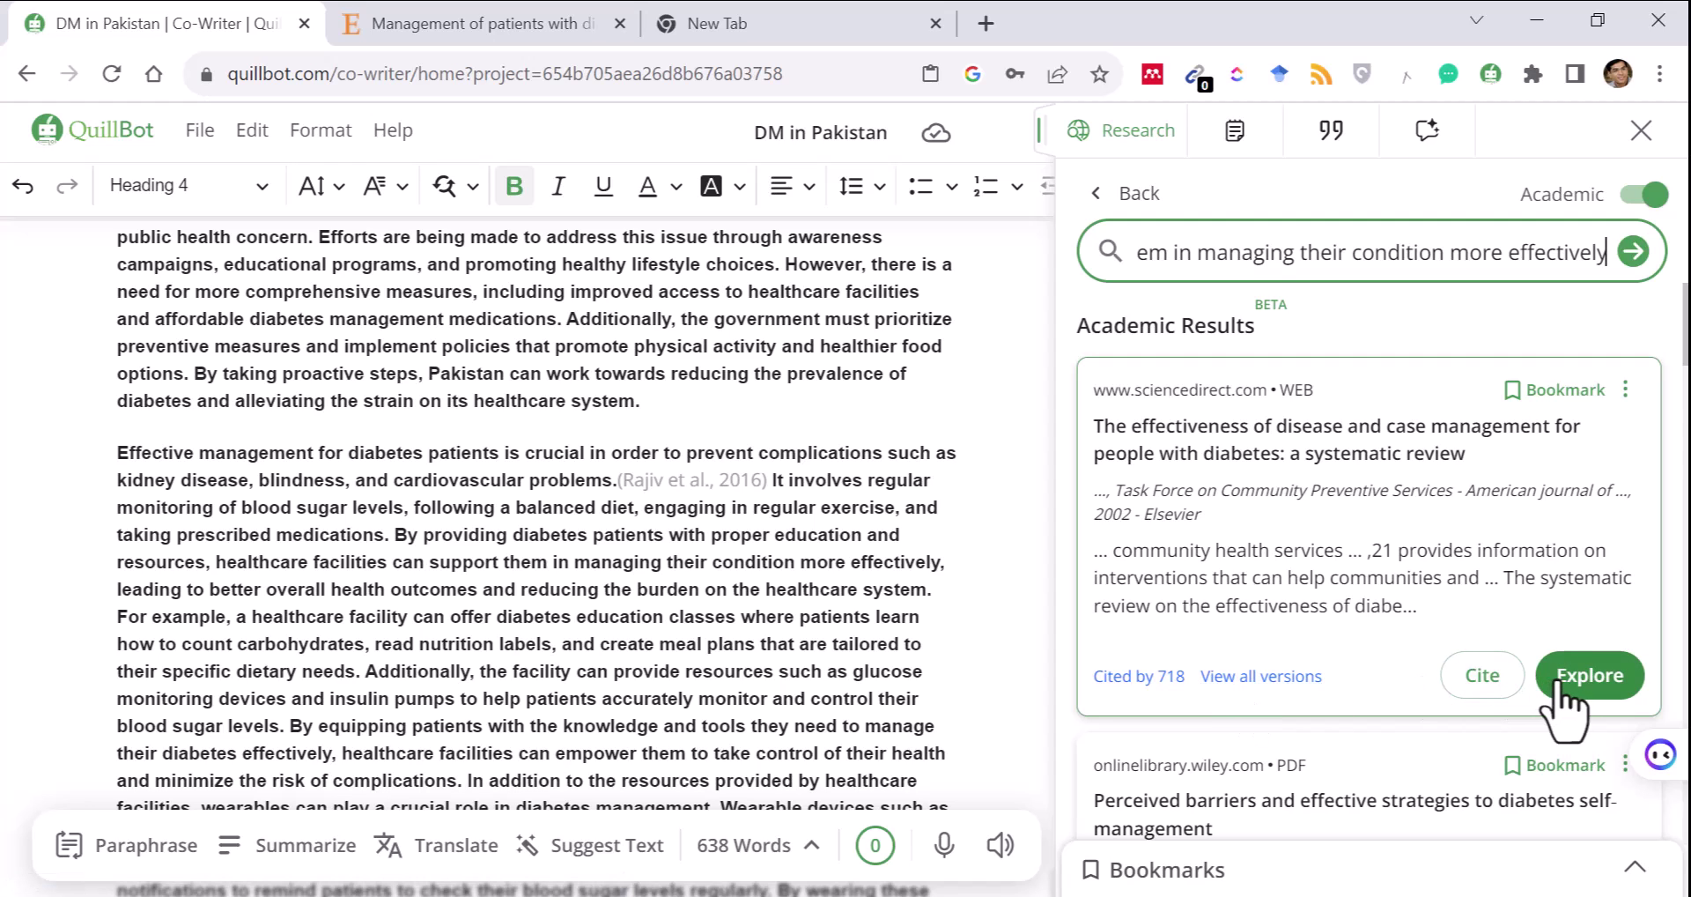
{"action": "scroll", "coordinate": [1374, 528], "scroll_direction": "down", "scroll_amount": 12}
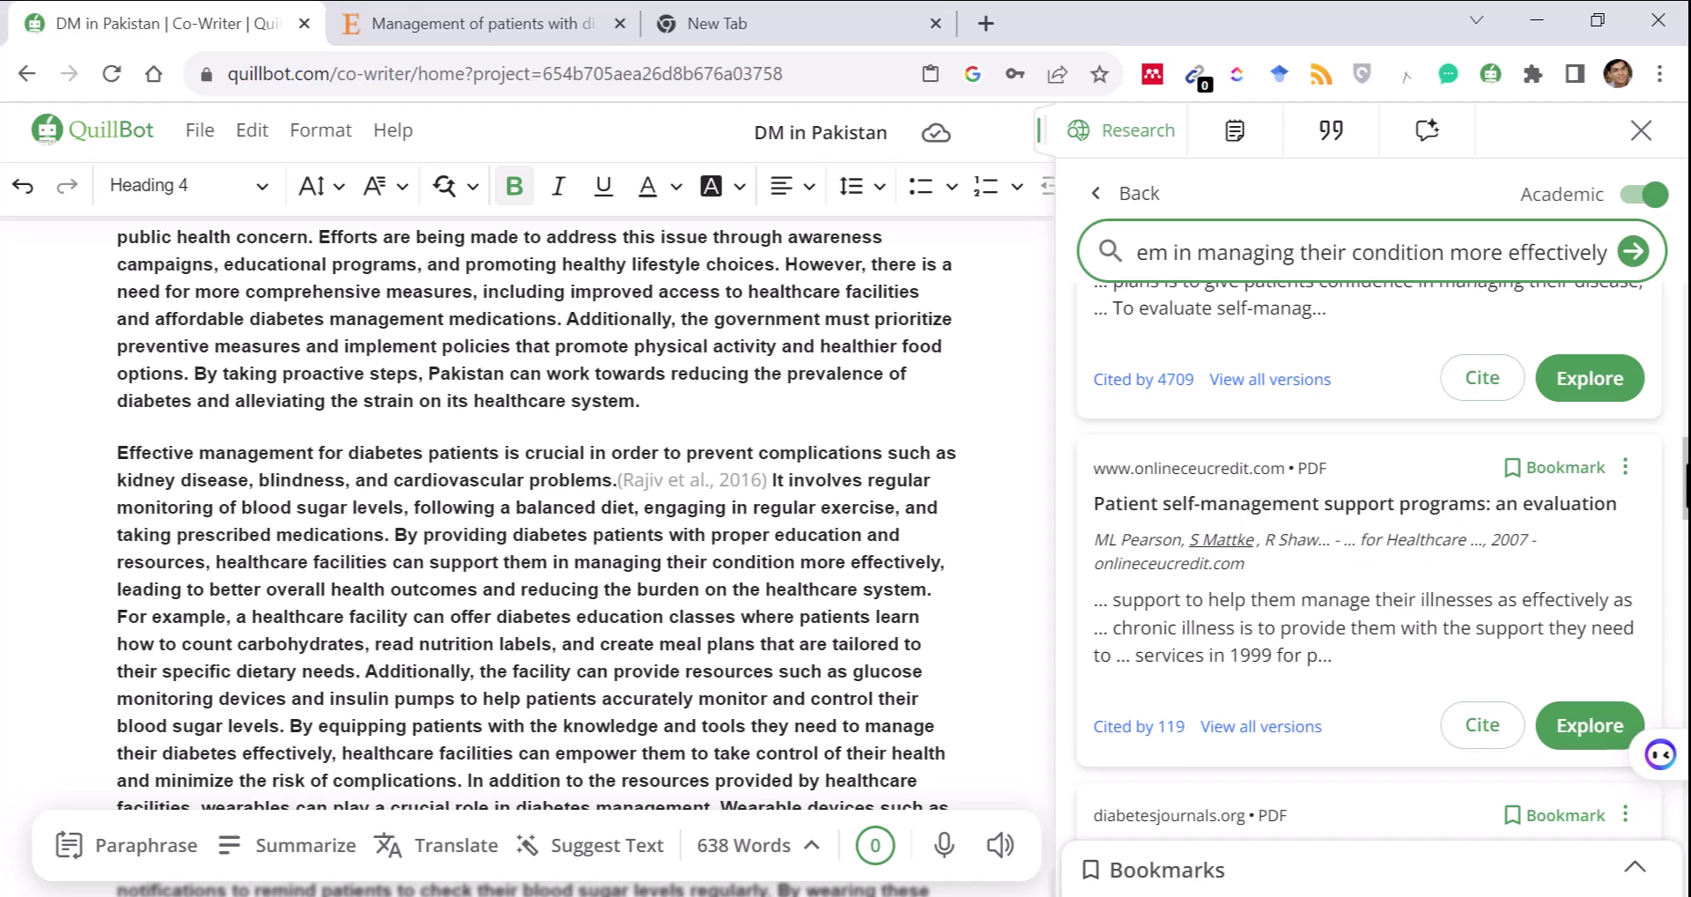
{"action": "scroll", "coordinate": [1683, 453], "scroll_direction": "up", "scroll_amount": 2}
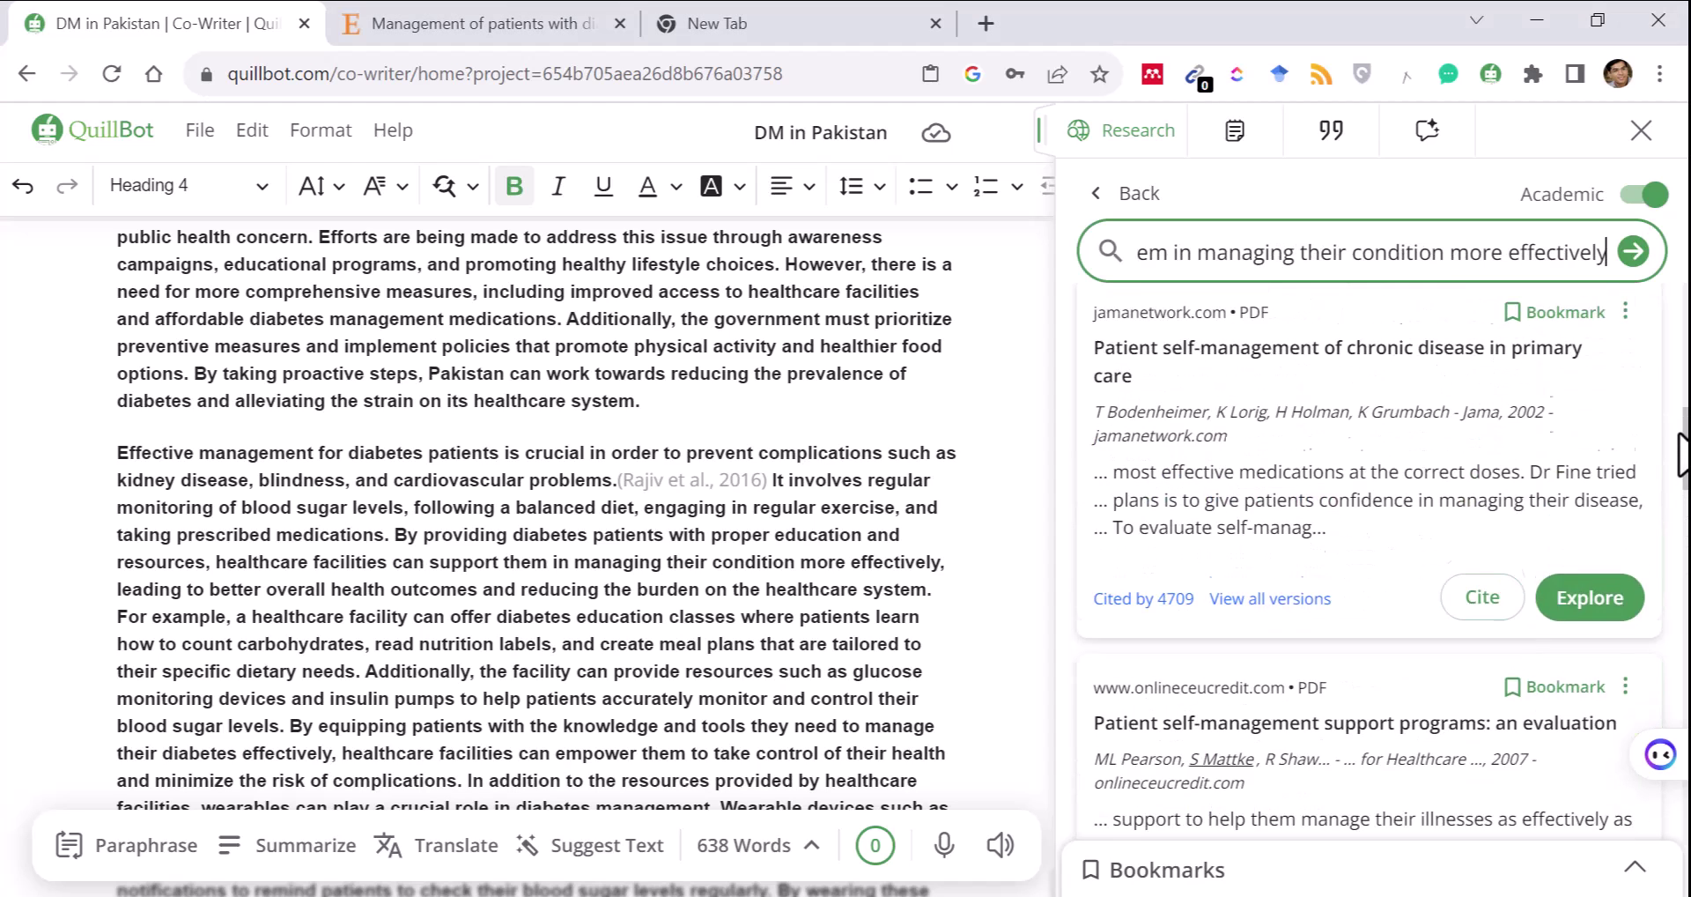
{"action": "scroll", "coordinate": [1682, 454], "scroll_direction": "up", "scroll_amount": 1}
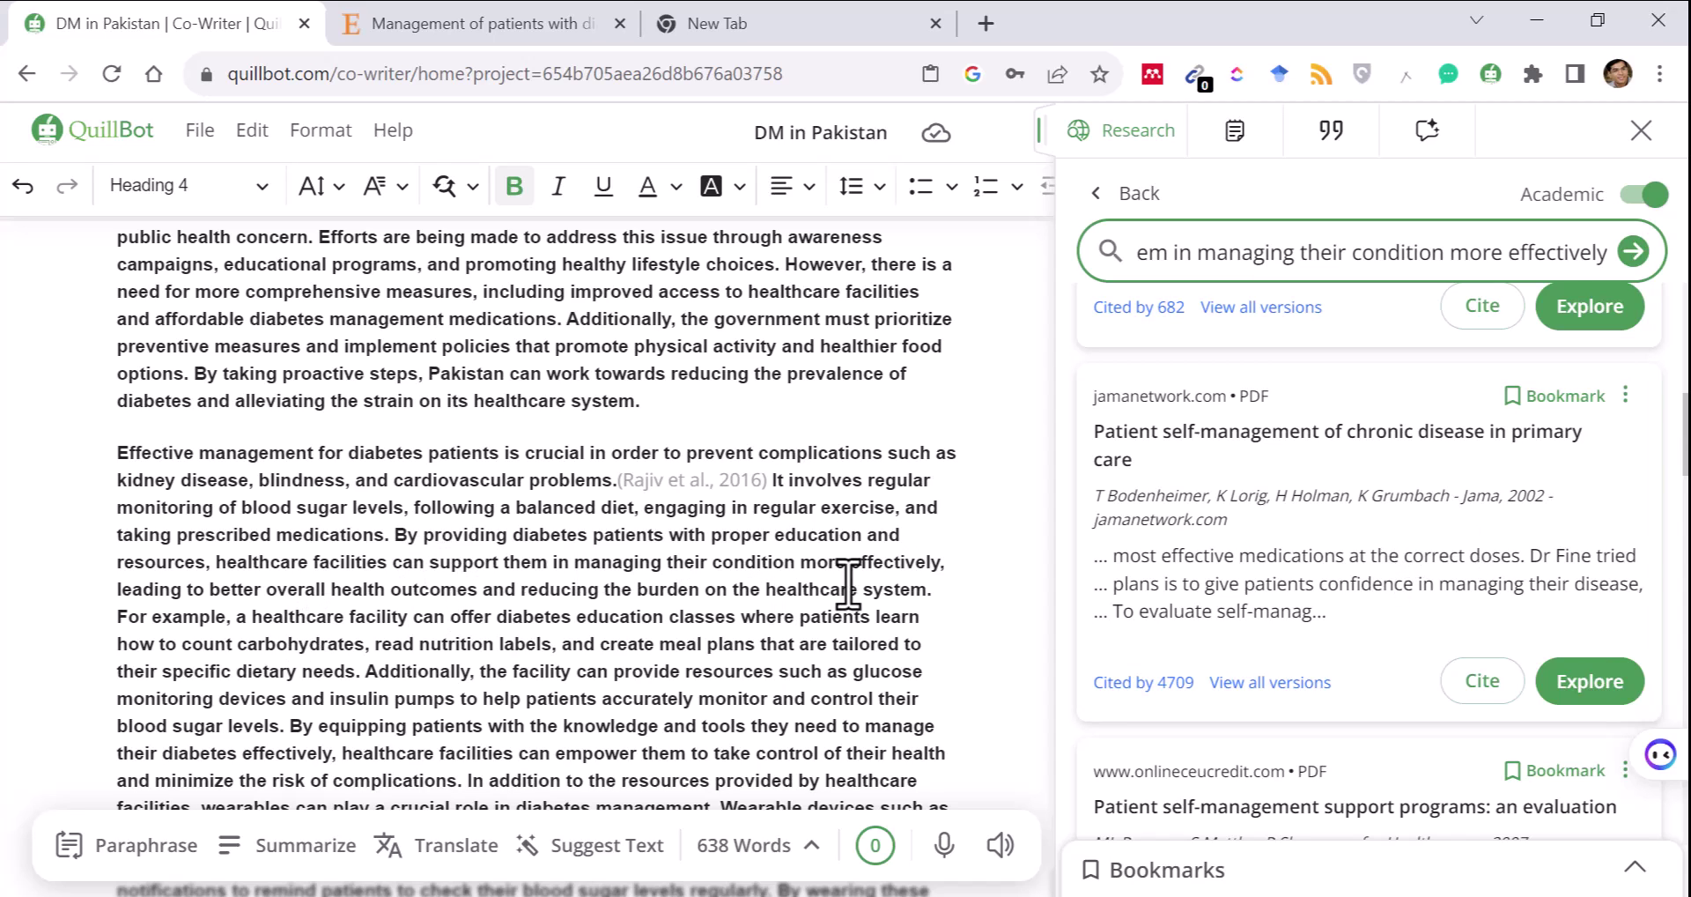
Step: Cite the JAMA self-management article after "burden on the healthcare system," and end the first paragraph with "We need to work more" plus the suggested completion
{"action": "left_click", "coordinate": [943, 586]}
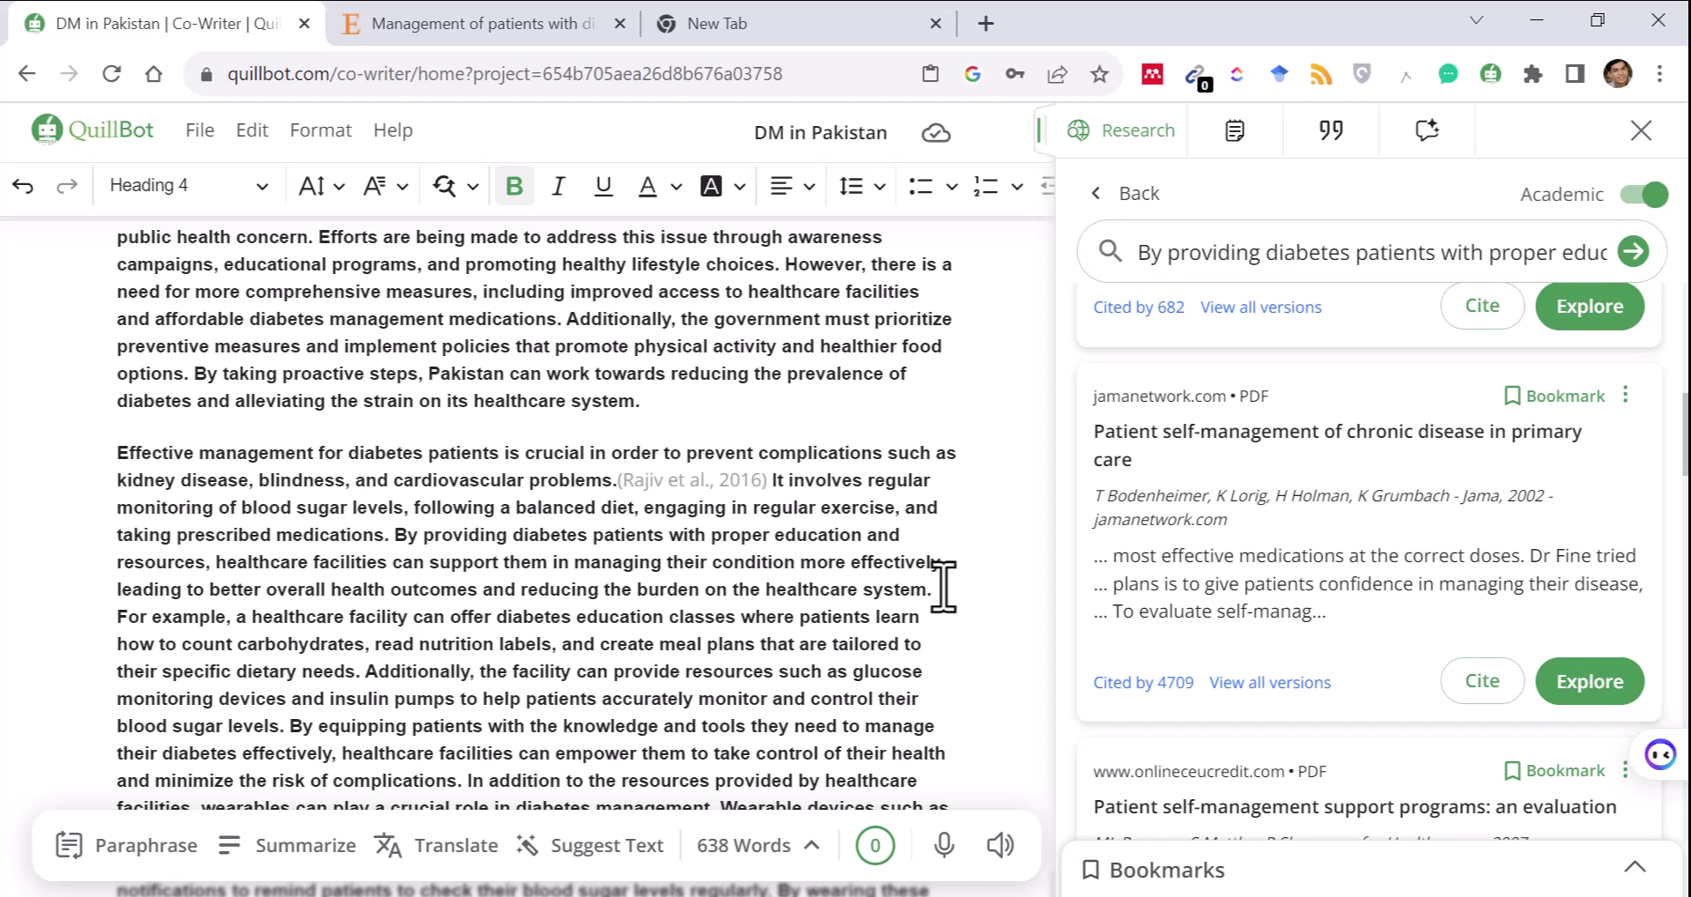
{"action": "left_click", "coordinate": [1487, 685]}
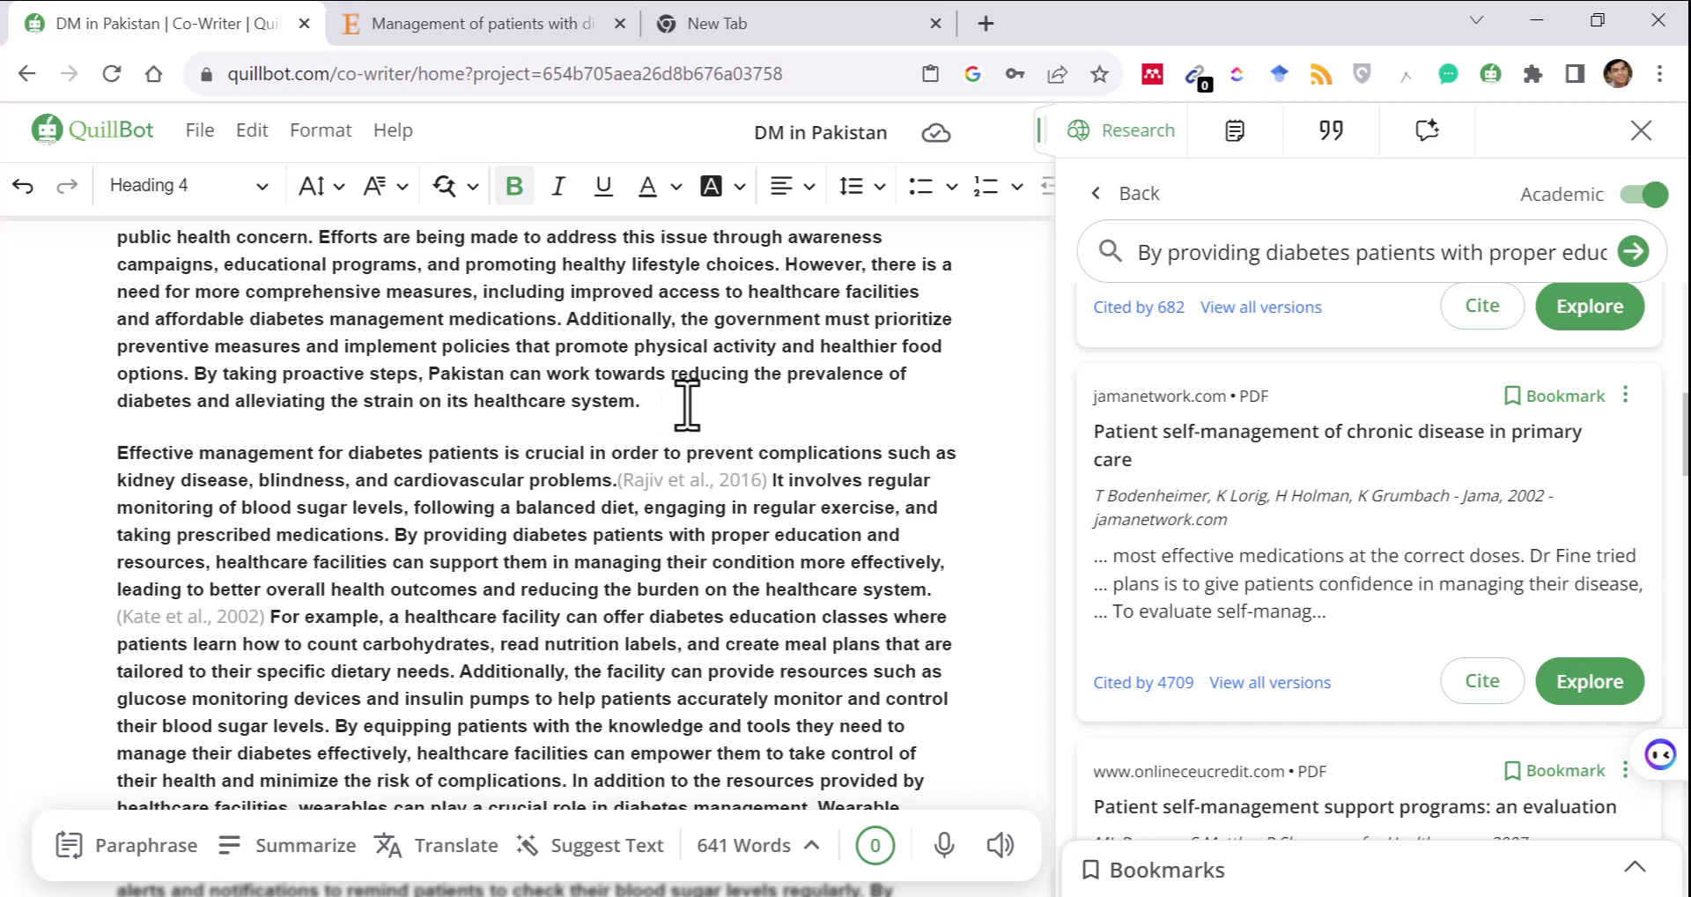
{"action": "type", "text": "We need to work more"}
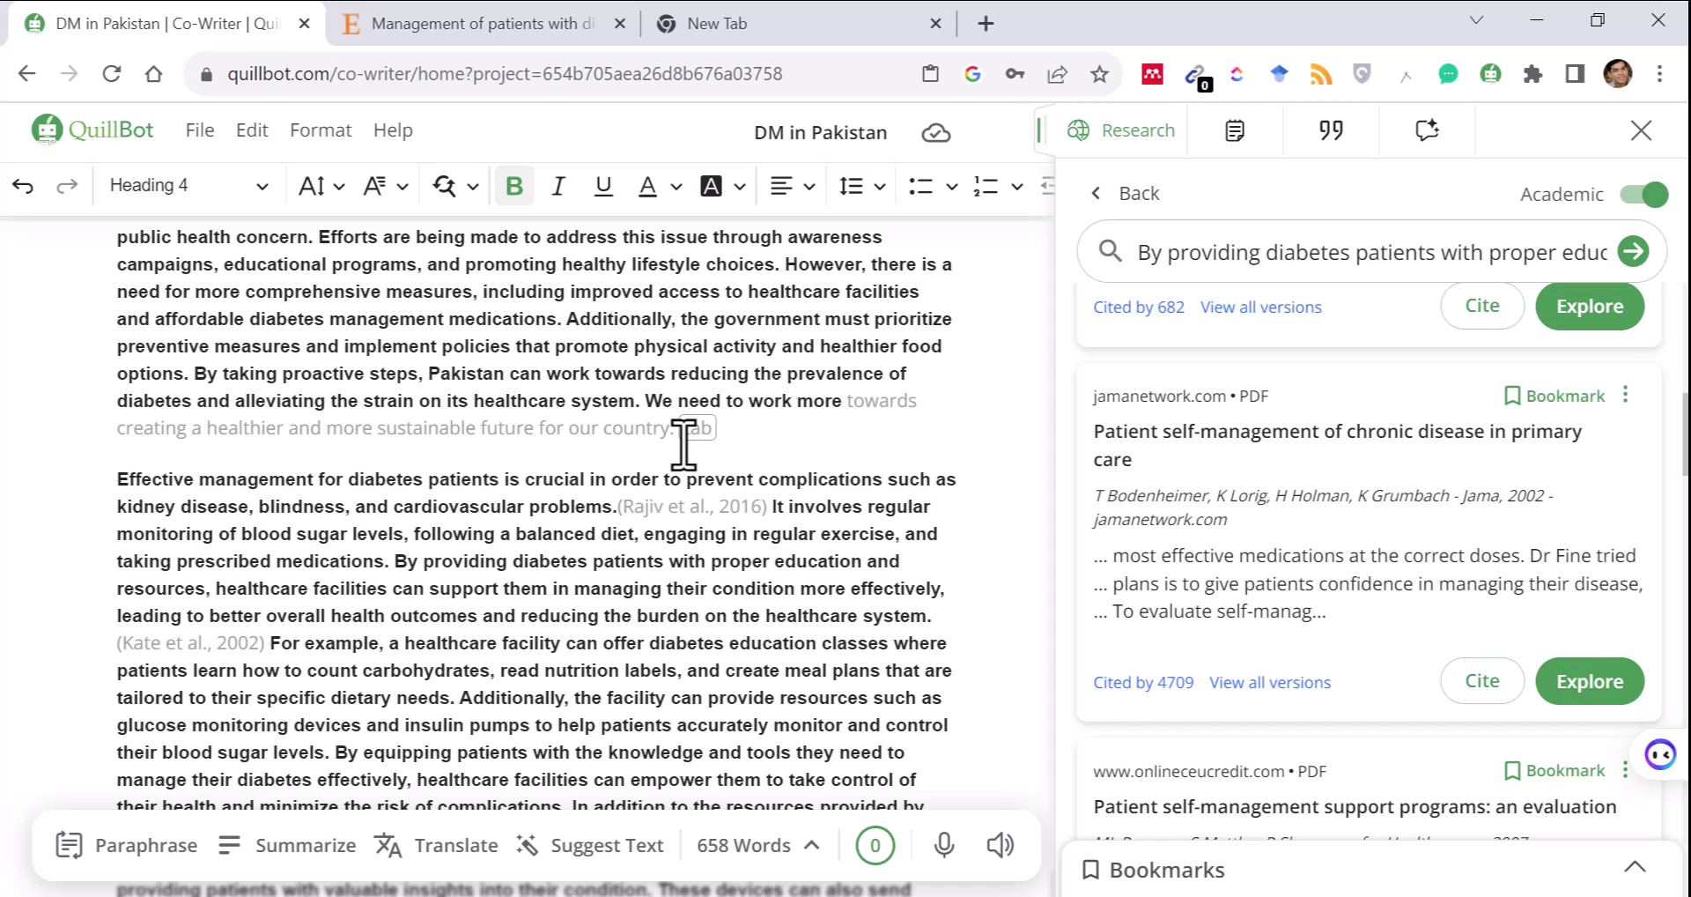
{"action": "key", "text": "Tab"}
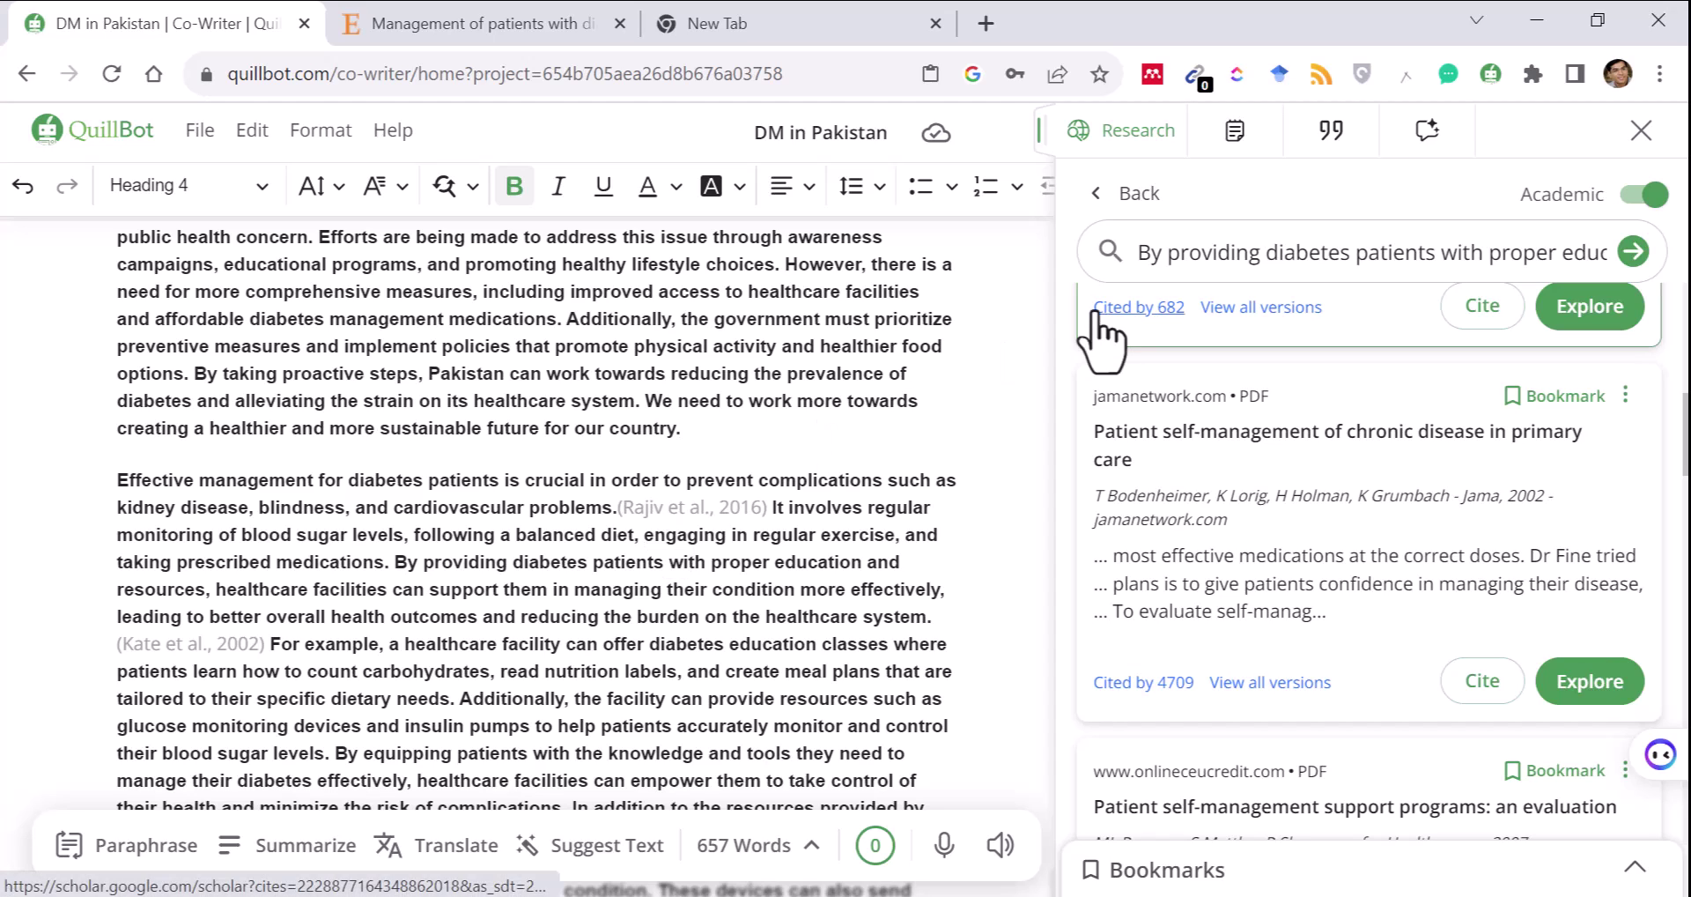
Step: Change the document's citation style to Elsevier - Vancouver
{"action": "left_click", "coordinate": [1097, 196]}
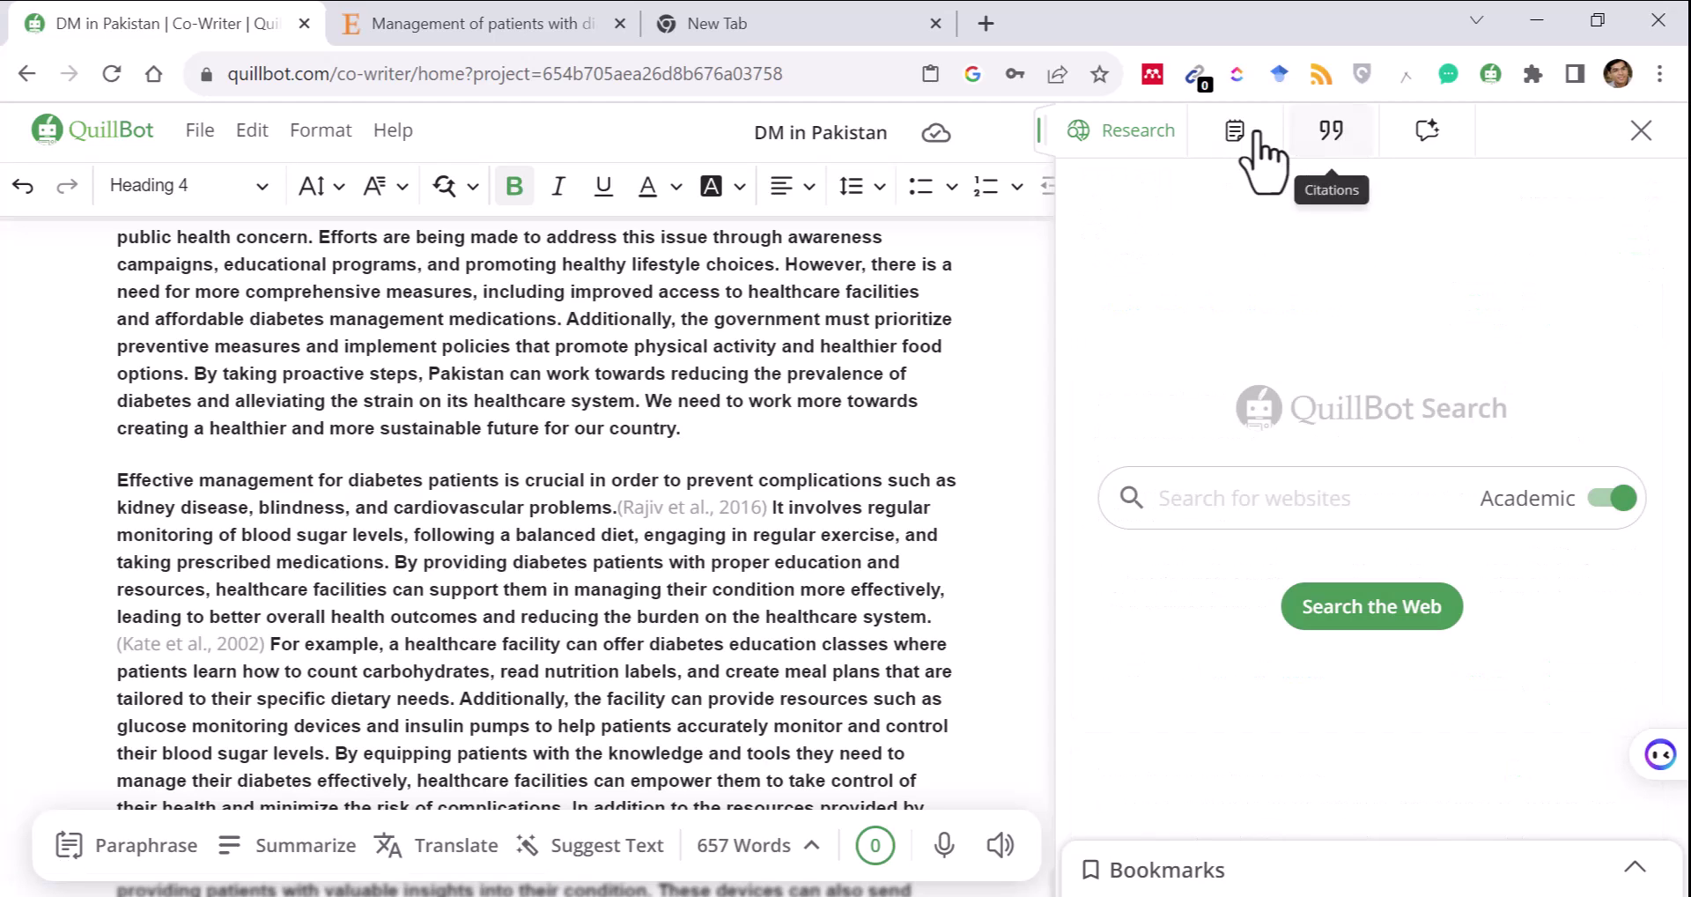
{"action": "left_click", "coordinate": [1328, 132]}
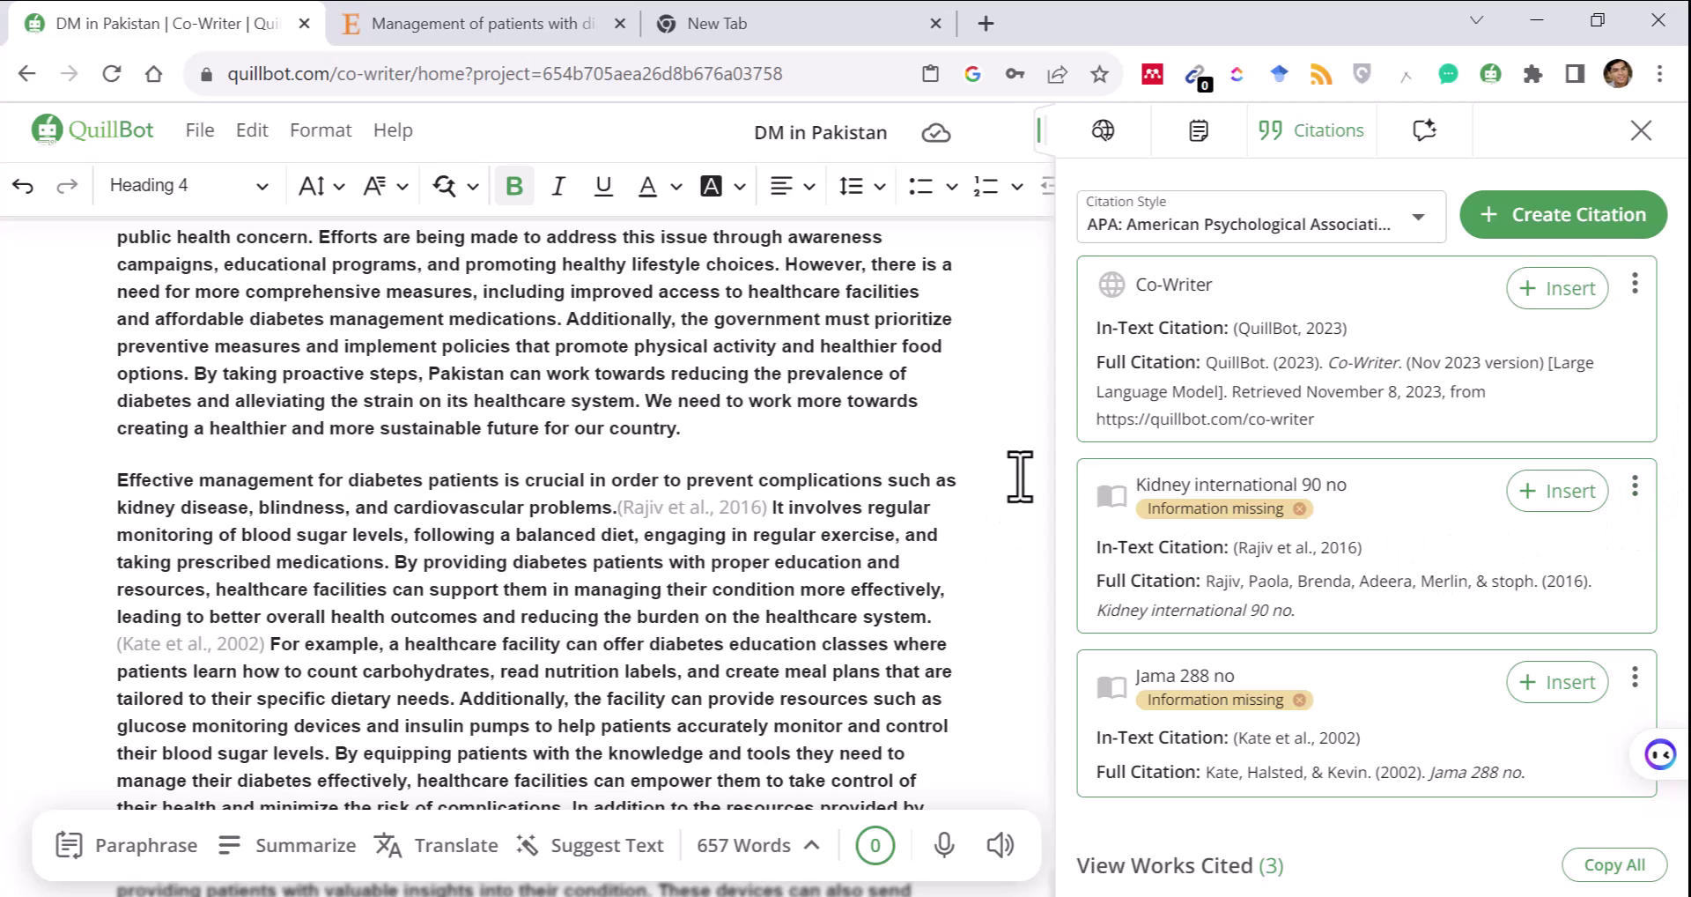
{"action": "left_click", "coordinate": [1418, 221]}
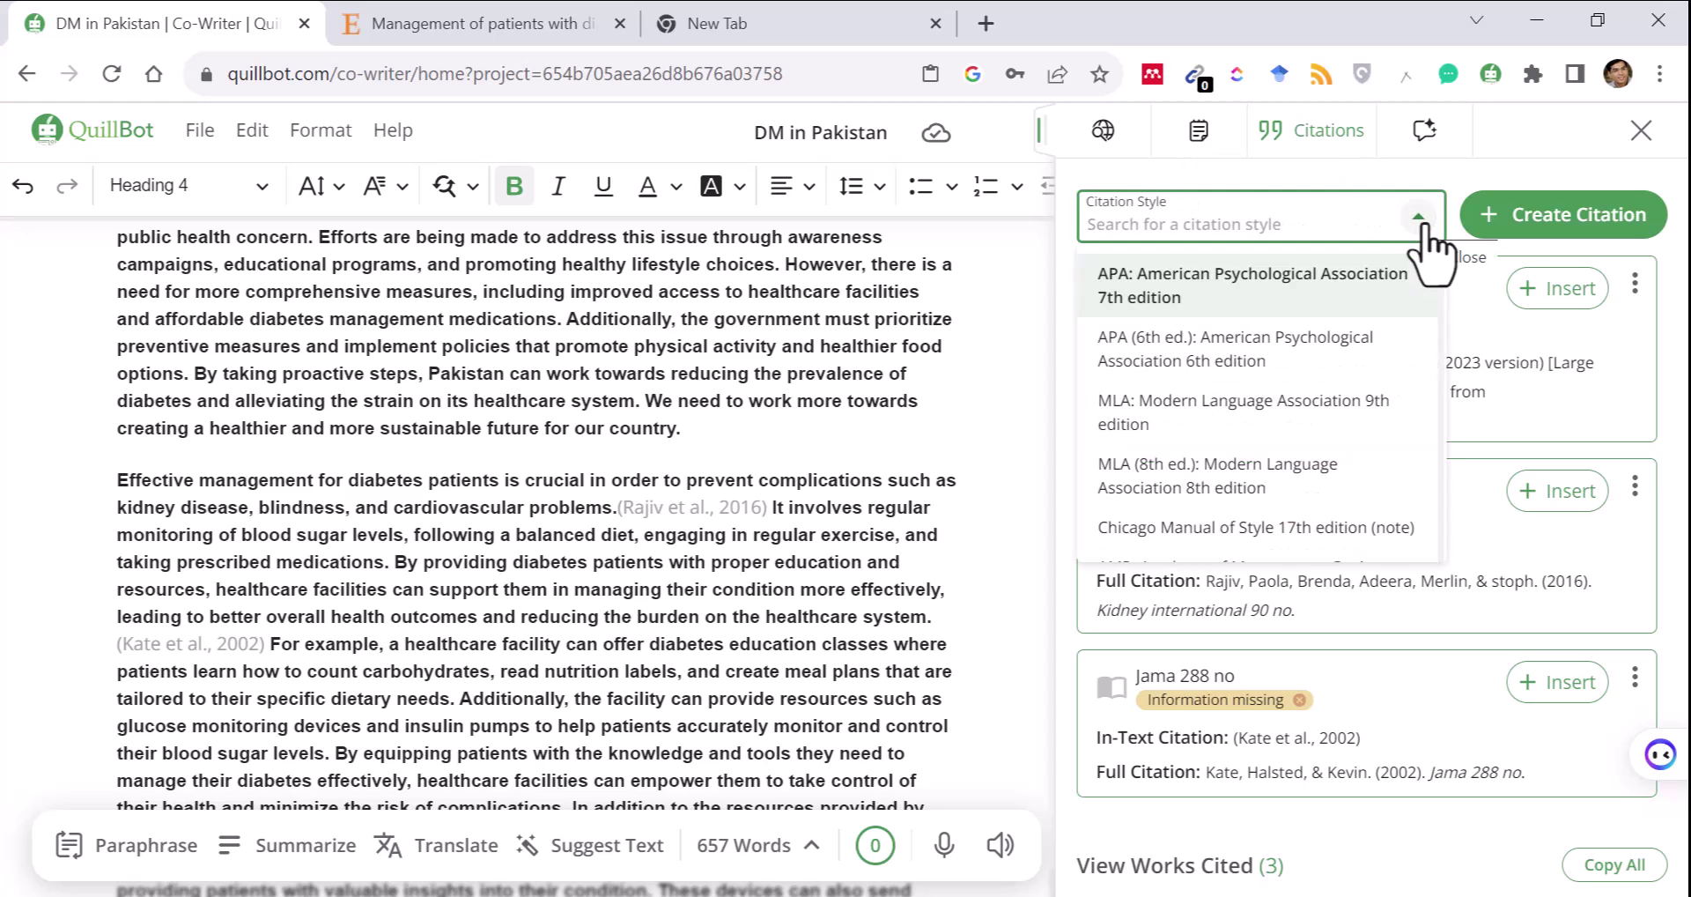
{"action": "type", "text": "vanc"}
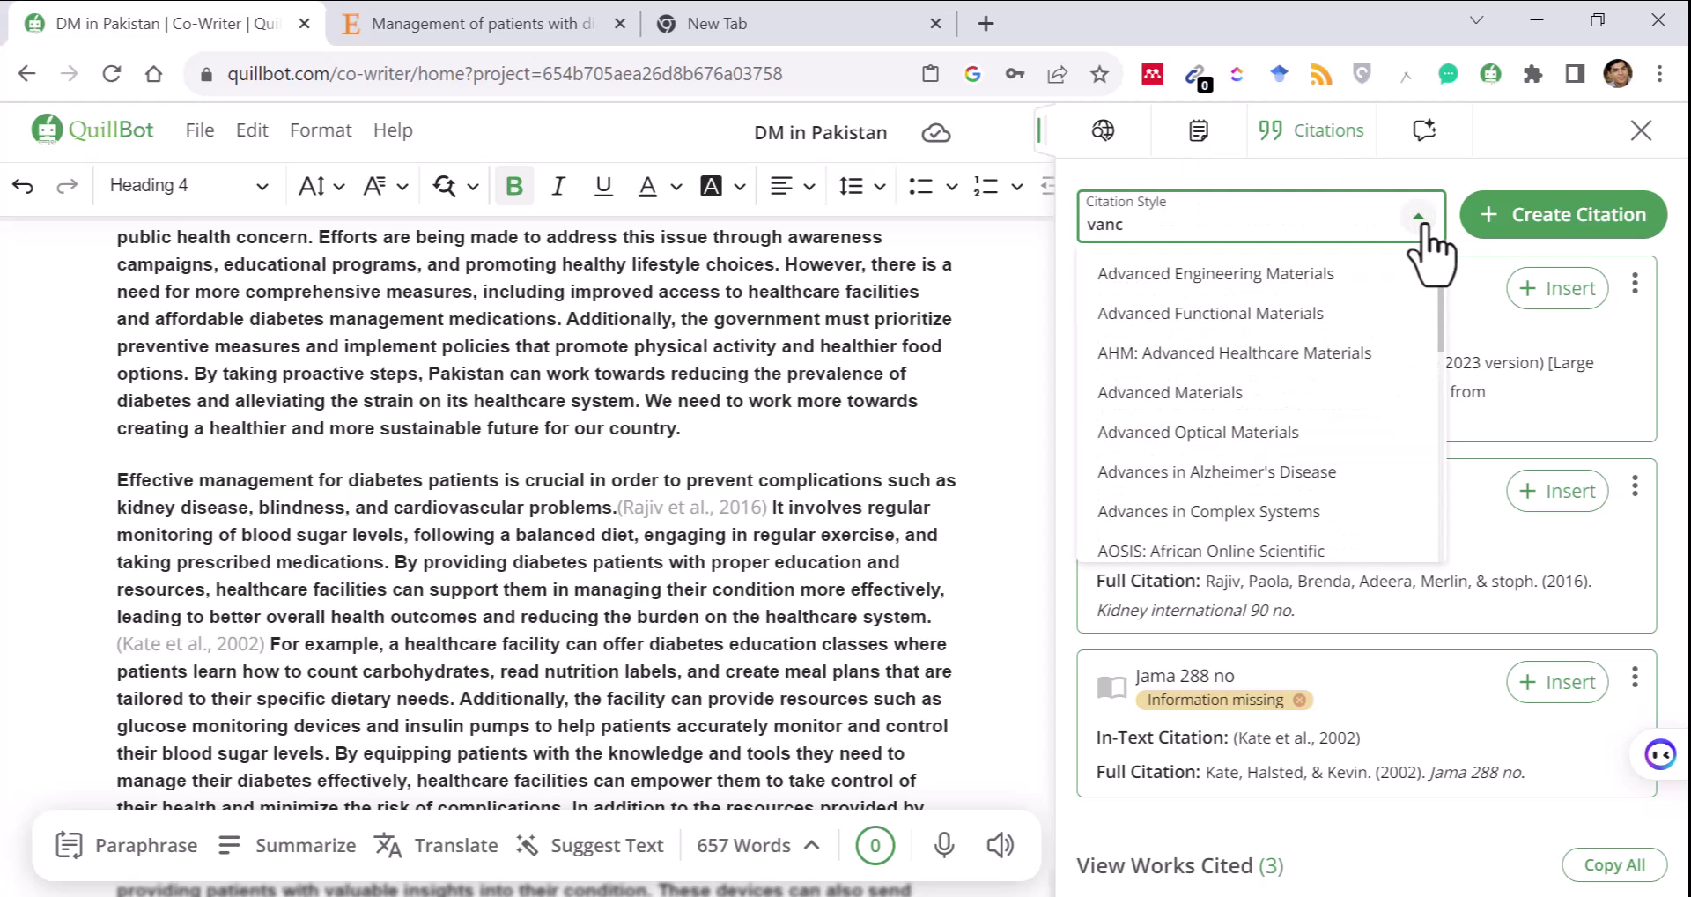
{"action": "type", "text": "e"}
{"action": "key", "text": "BackSpace"}
{"action": "type", "text": "o"}
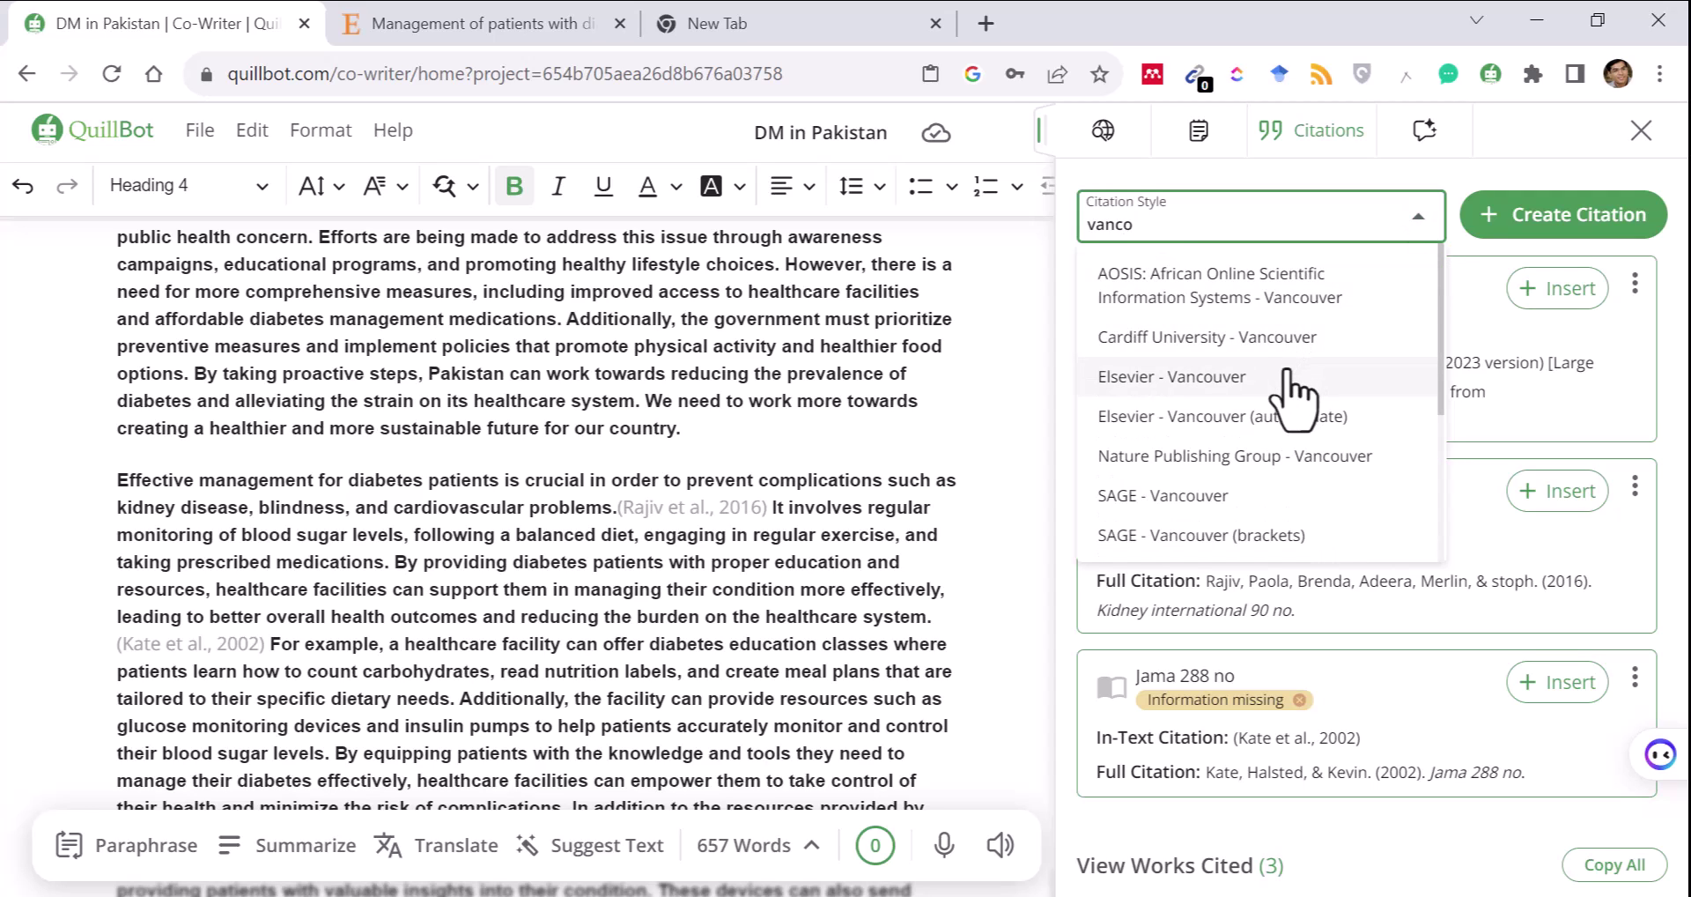
{"action": "left_click", "coordinate": [1216, 391]}
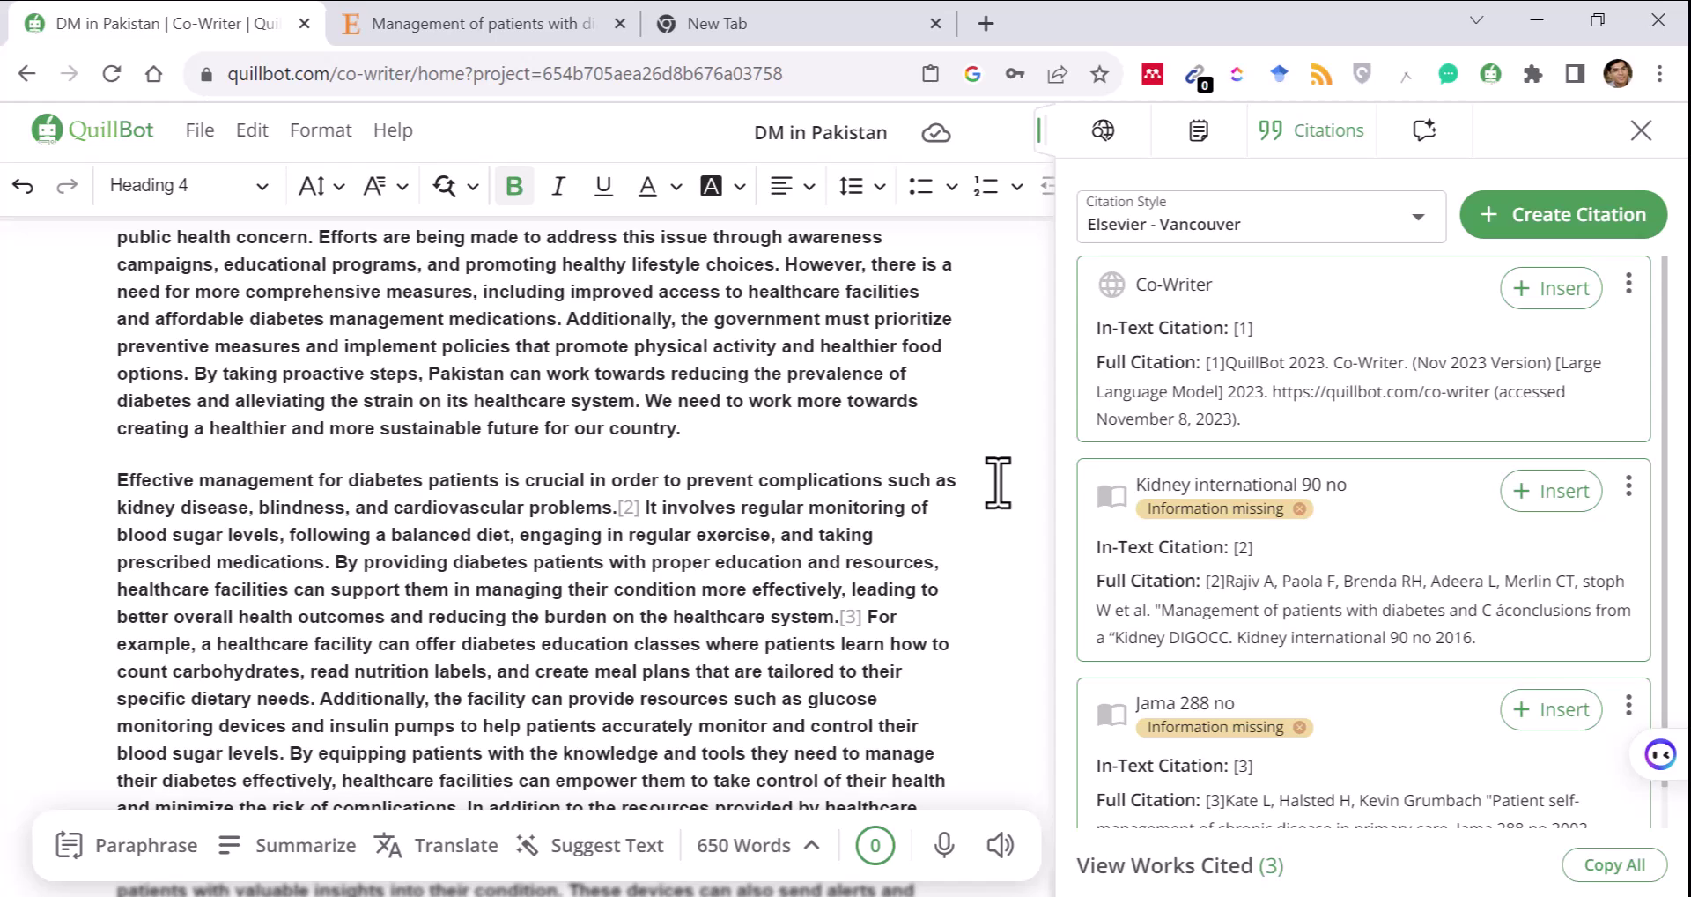
Step: Copy all the full citations and paste them under a new "Referecnes:" line after the paragraph ending "in their own care."
{"action": "scroll", "coordinate": [1676, 504], "scroll_direction": "down", "scroll_amount": 1}
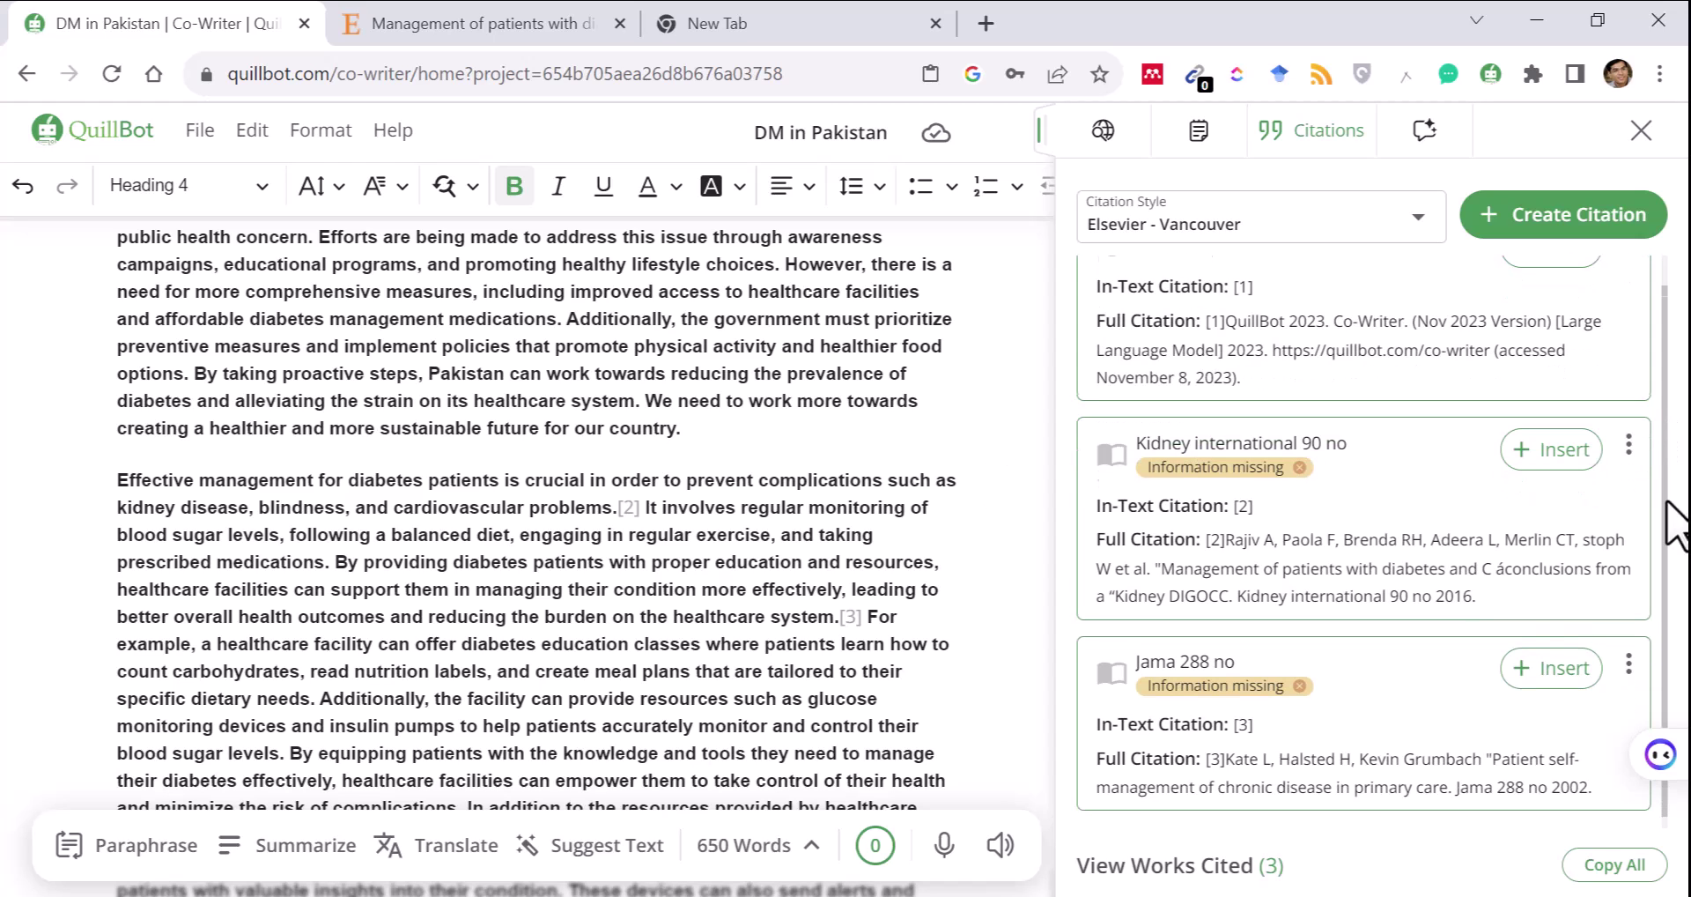
{"action": "left_click", "coordinate": [1619, 865]}
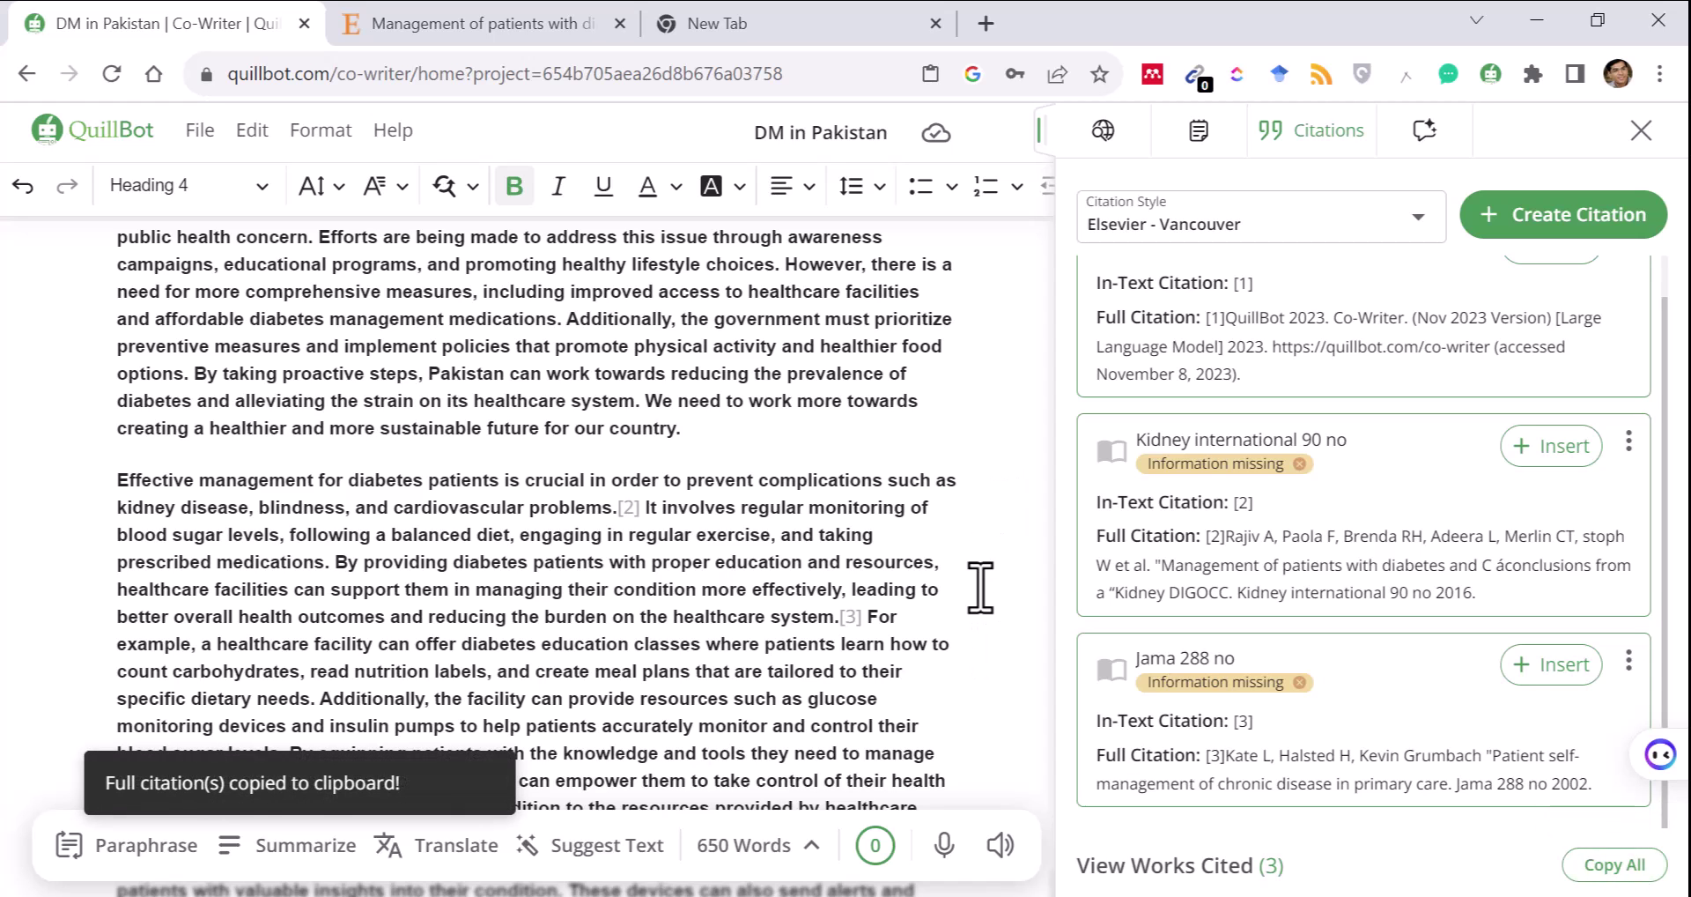
{"action": "scroll", "coordinate": [981, 588], "scroll_direction": "down", "scroll_amount": 5}
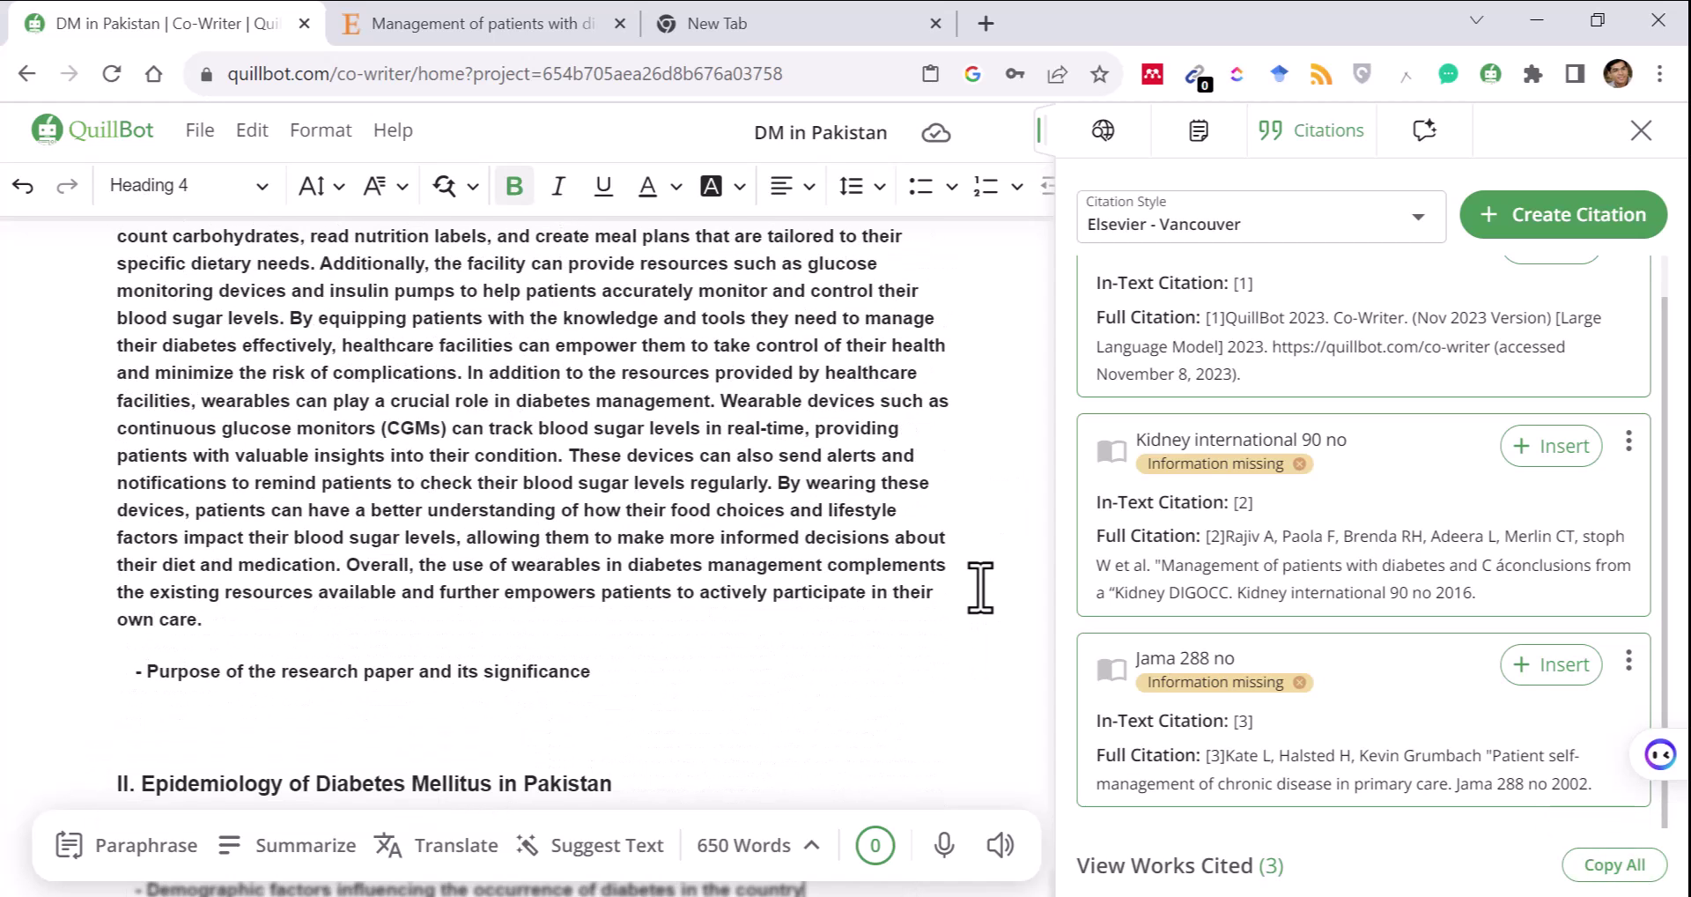
{"action": "left_click", "coordinate": [445, 574]}
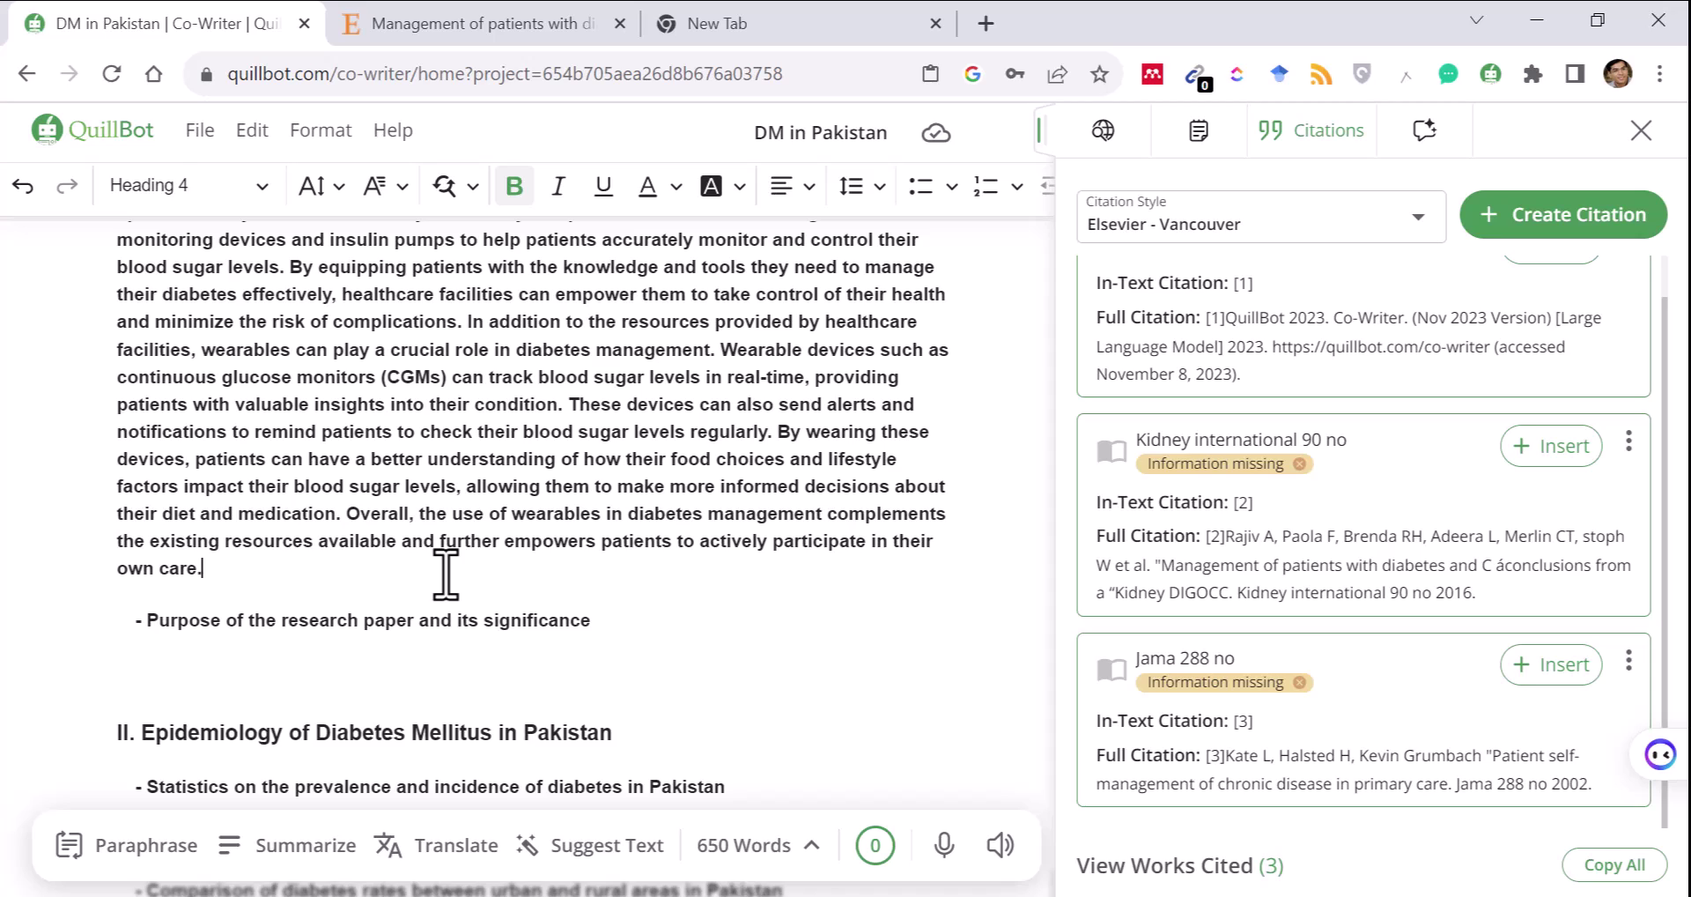
{"action": "key", "text": "Return"}
{"action": "key", "text": "Return"}
{"action": "type", "text": "Referecnes:"}
{"action": "key", "text": "Return"}
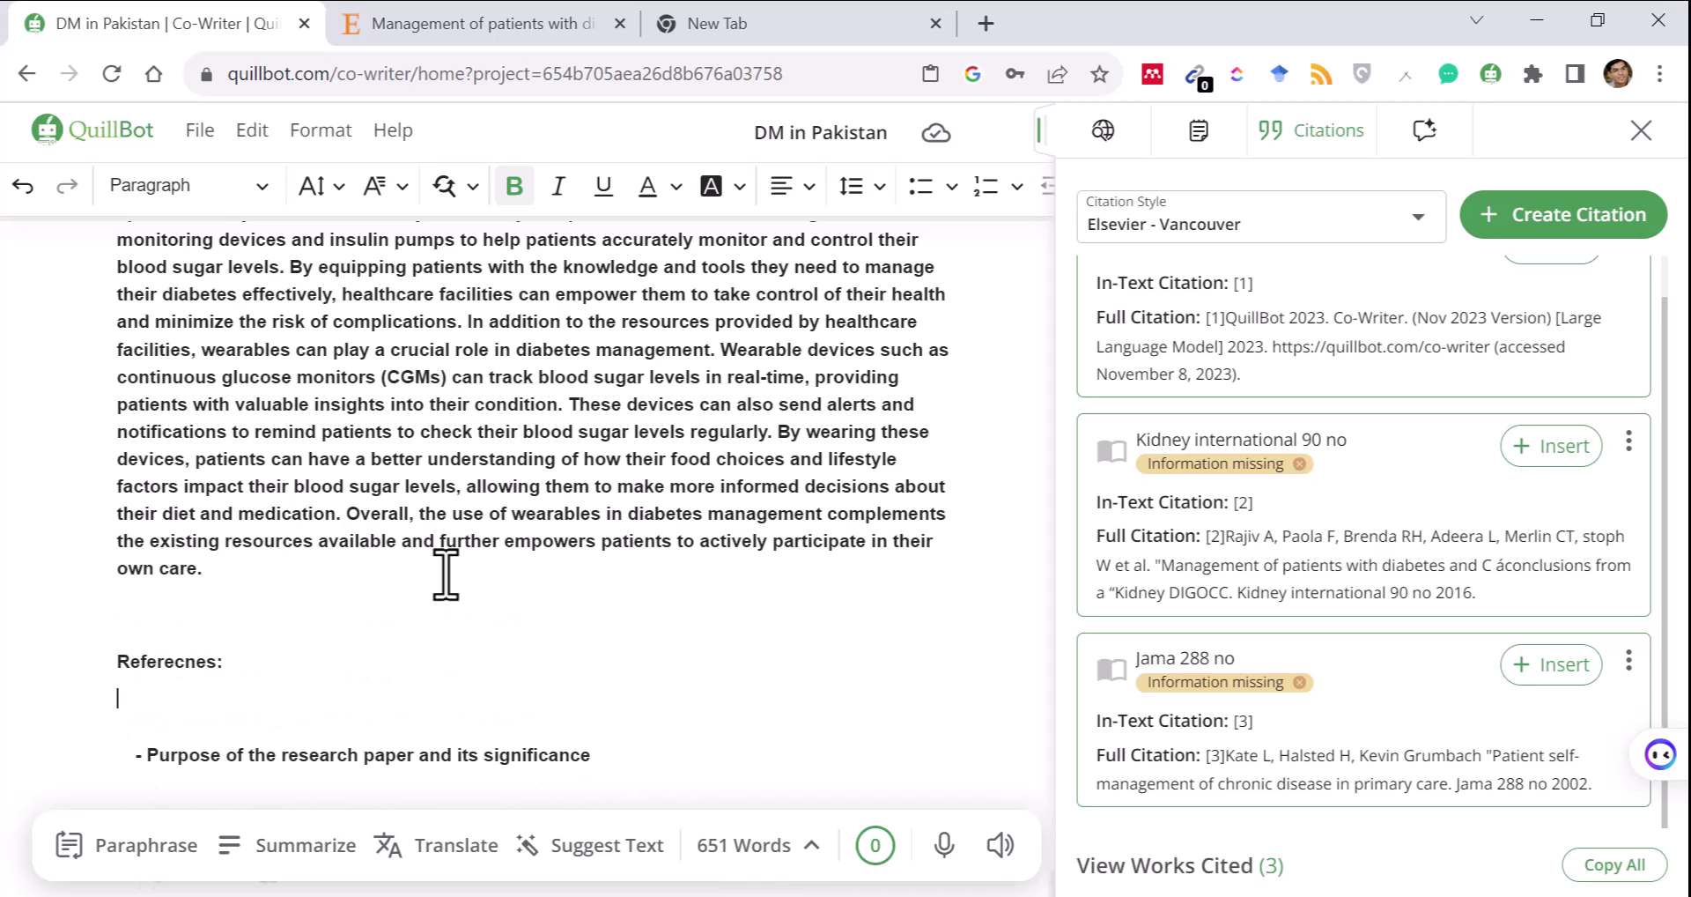
{"action": "key", "text": "ctrl+v"}
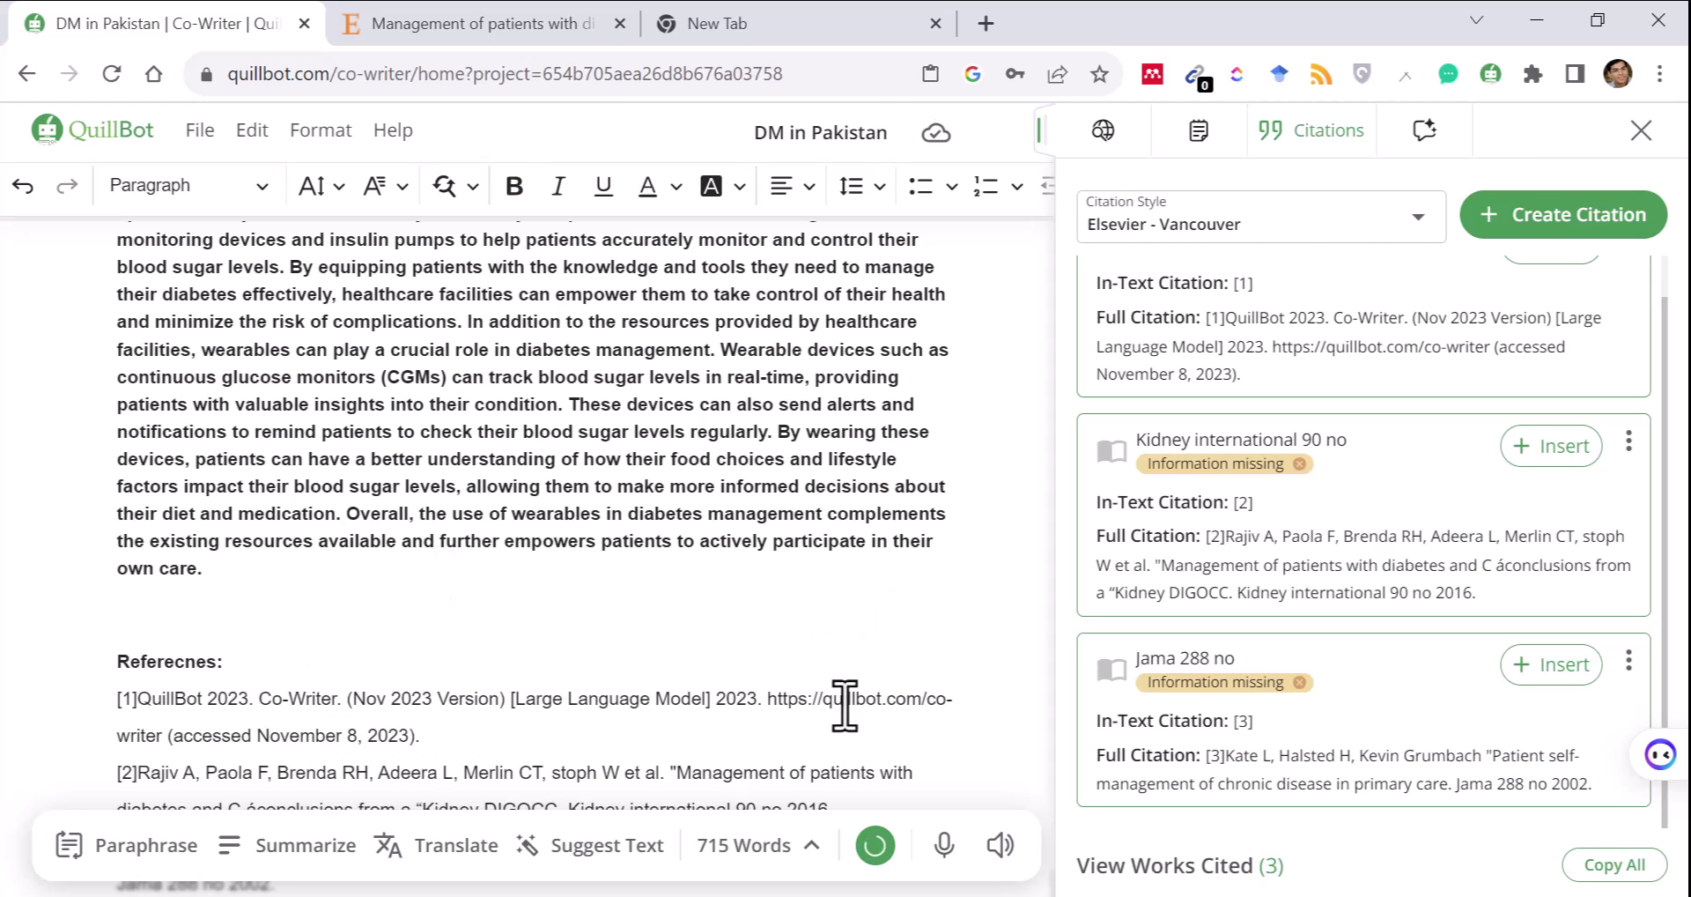
Step: Review the pasted reference list and the paragraphs above it, back up to the Introduction heading
{"action": "key", "text": "Down"}
{"action": "key", "text": "Down"}
{"action": "key", "text": "Down"}
{"action": "key", "text": "Down"}
{"action": "key", "text": "Down"}
{"action": "key", "text": "Down"}
{"action": "key", "text": "Down"}
{"action": "key", "text": "Down"}
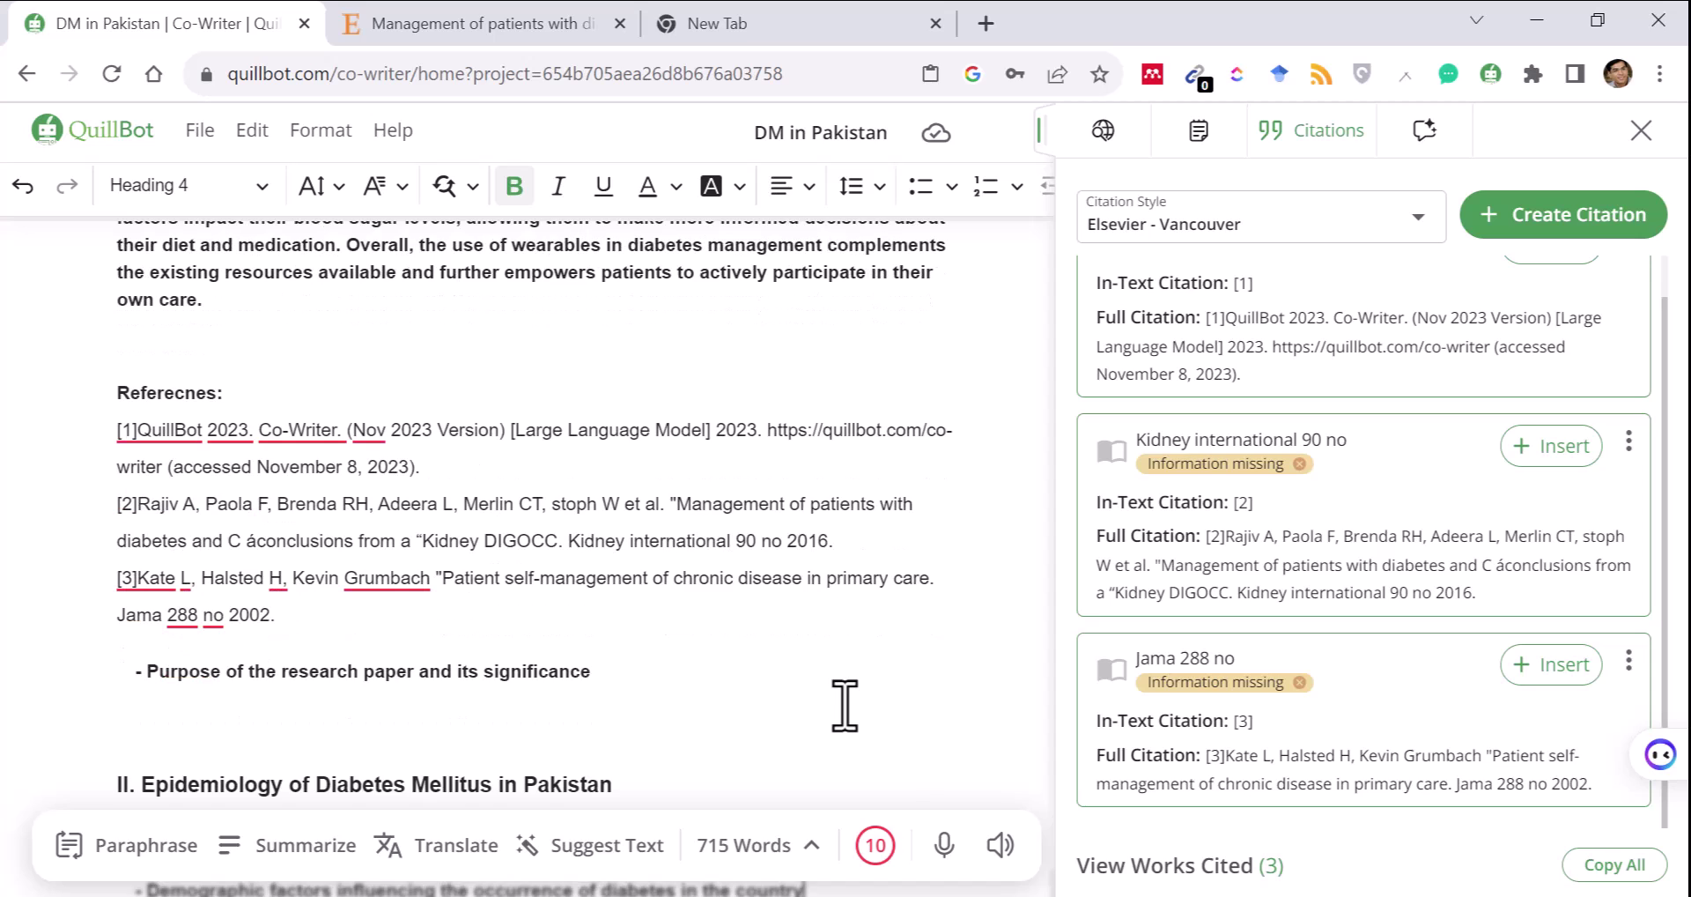
{"action": "key", "text": "Up"}
{"action": "key", "text": "Up"}
{"action": "key", "text": "Up"}
{"action": "key", "text": "Up"}
{"action": "key", "text": "Up"}
{"action": "key", "text": "Up"}
{"action": "key", "text": "Up"}
{"action": "key", "text": "Up"}
{"action": "key", "text": "Up"}
{"action": "key", "text": "Up"}
{"action": "key", "text": "Up"}
{"action": "key", "text": "Up"}
{"action": "key", "text": "Up"}
{"action": "key", "text": "Up"}
{"action": "key", "text": "Up"}
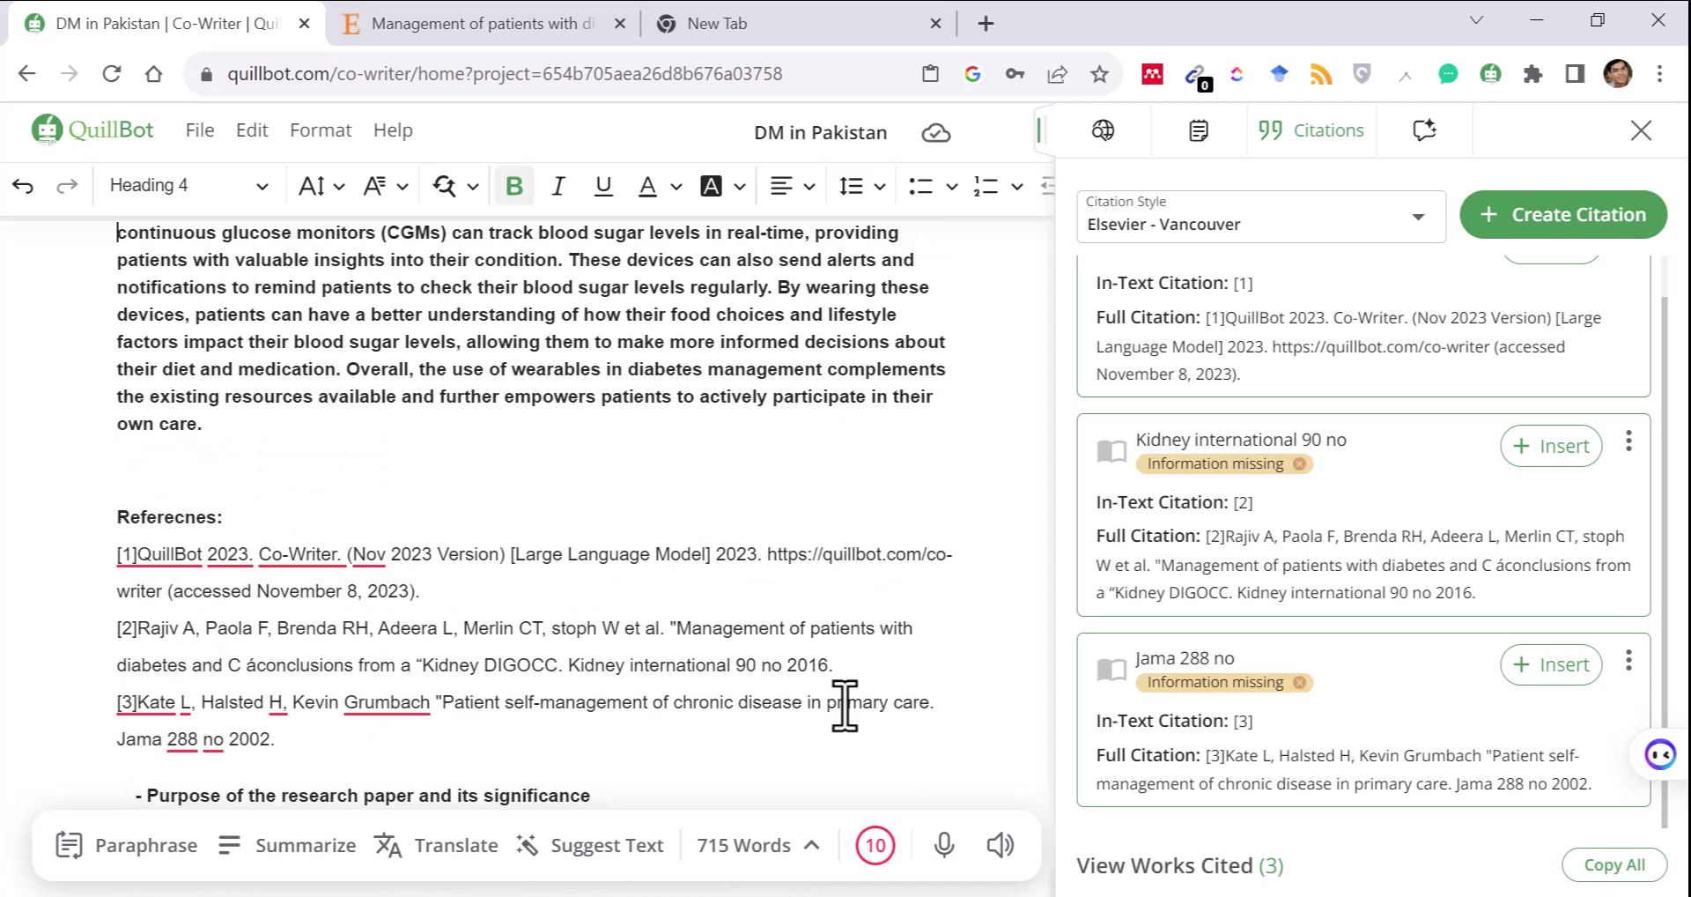
{"action": "key", "text": "Up"}
{"action": "key", "text": "Up"}
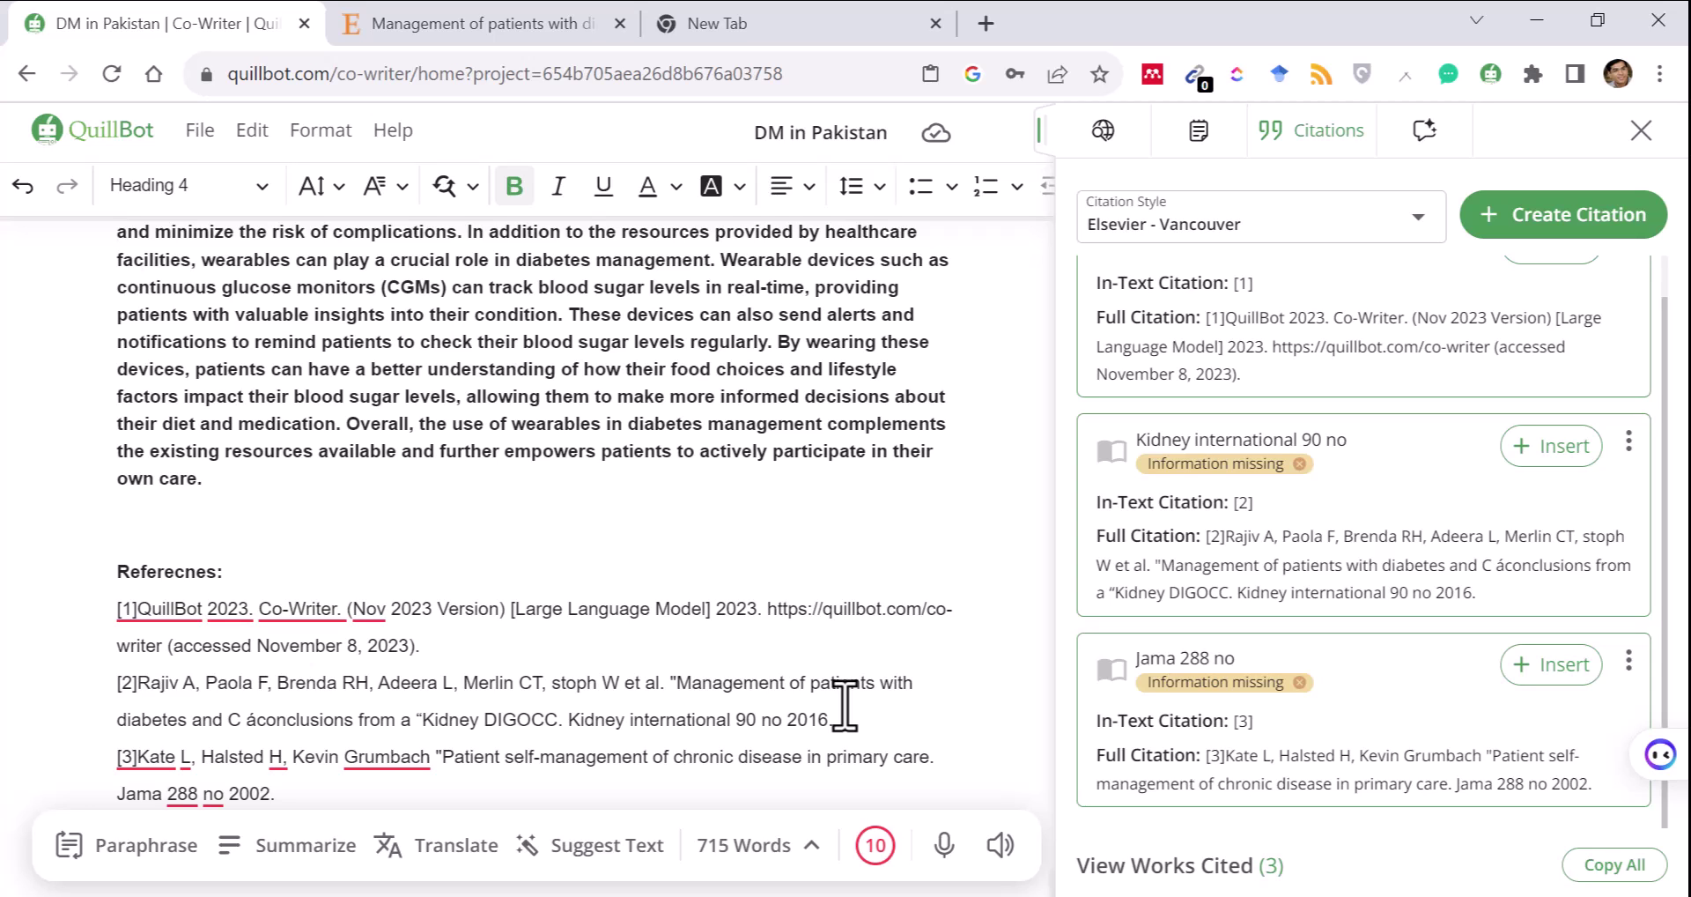
{"action": "key", "text": "Up"}
{"action": "key", "text": "Up"}
{"action": "key", "text": "Up"}
{"action": "key", "text": "Up"}
{"action": "key", "text": "Up"}
{"action": "key", "text": "Up"}
{"action": "key", "text": "Up"}
{"action": "key", "text": "Up"}
{"action": "key", "text": "Up"}
{"action": "key", "text": "Up"}
{"action": "key", "text": "Up"}
{"action": "key", "text": "Up"}
{"action": "key", "text": "Up"}
{"action": "key", "text": "Up"}
{"action": "key", "text": "Up"}
{"action": "key", "text": "Up"}
{"action": "key", "text": "Up"}
{"action": "key", "text": "Up"}
{"action": "key", "text": "Up"}
{"action": "key", "text": "Up"}
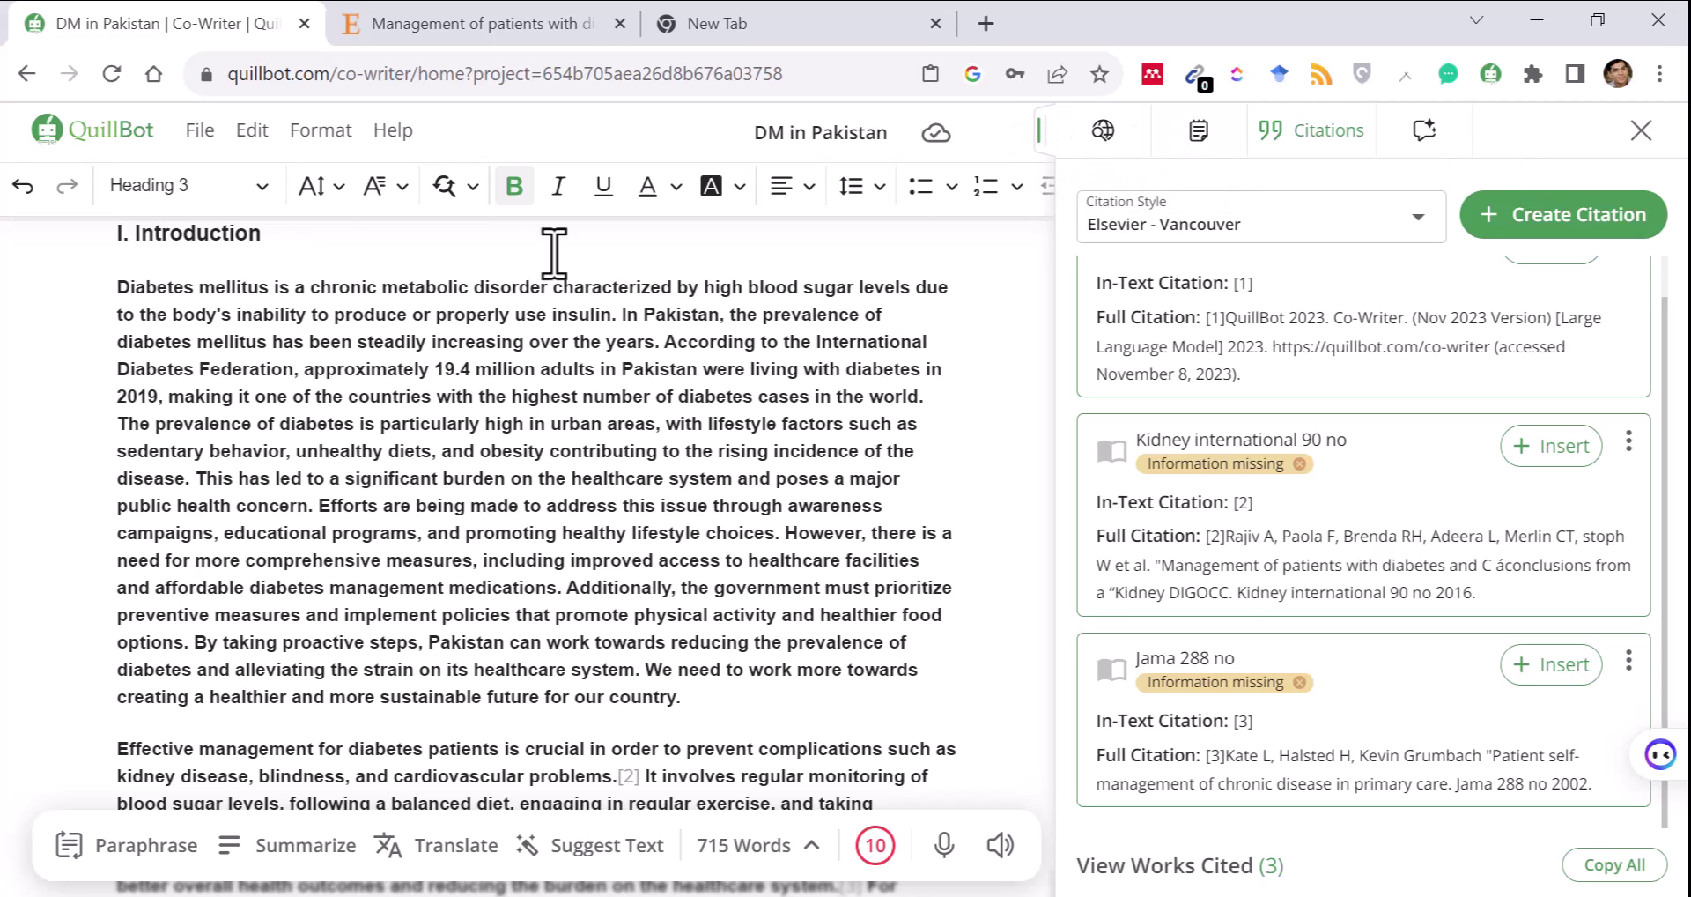
Step: Look over the saved projects on the Co-Writer home page, then reopen "DM in Pakistan" and dismiss the project-sharing notice
{"action": "left_click", "coordinate": [107, 145]}
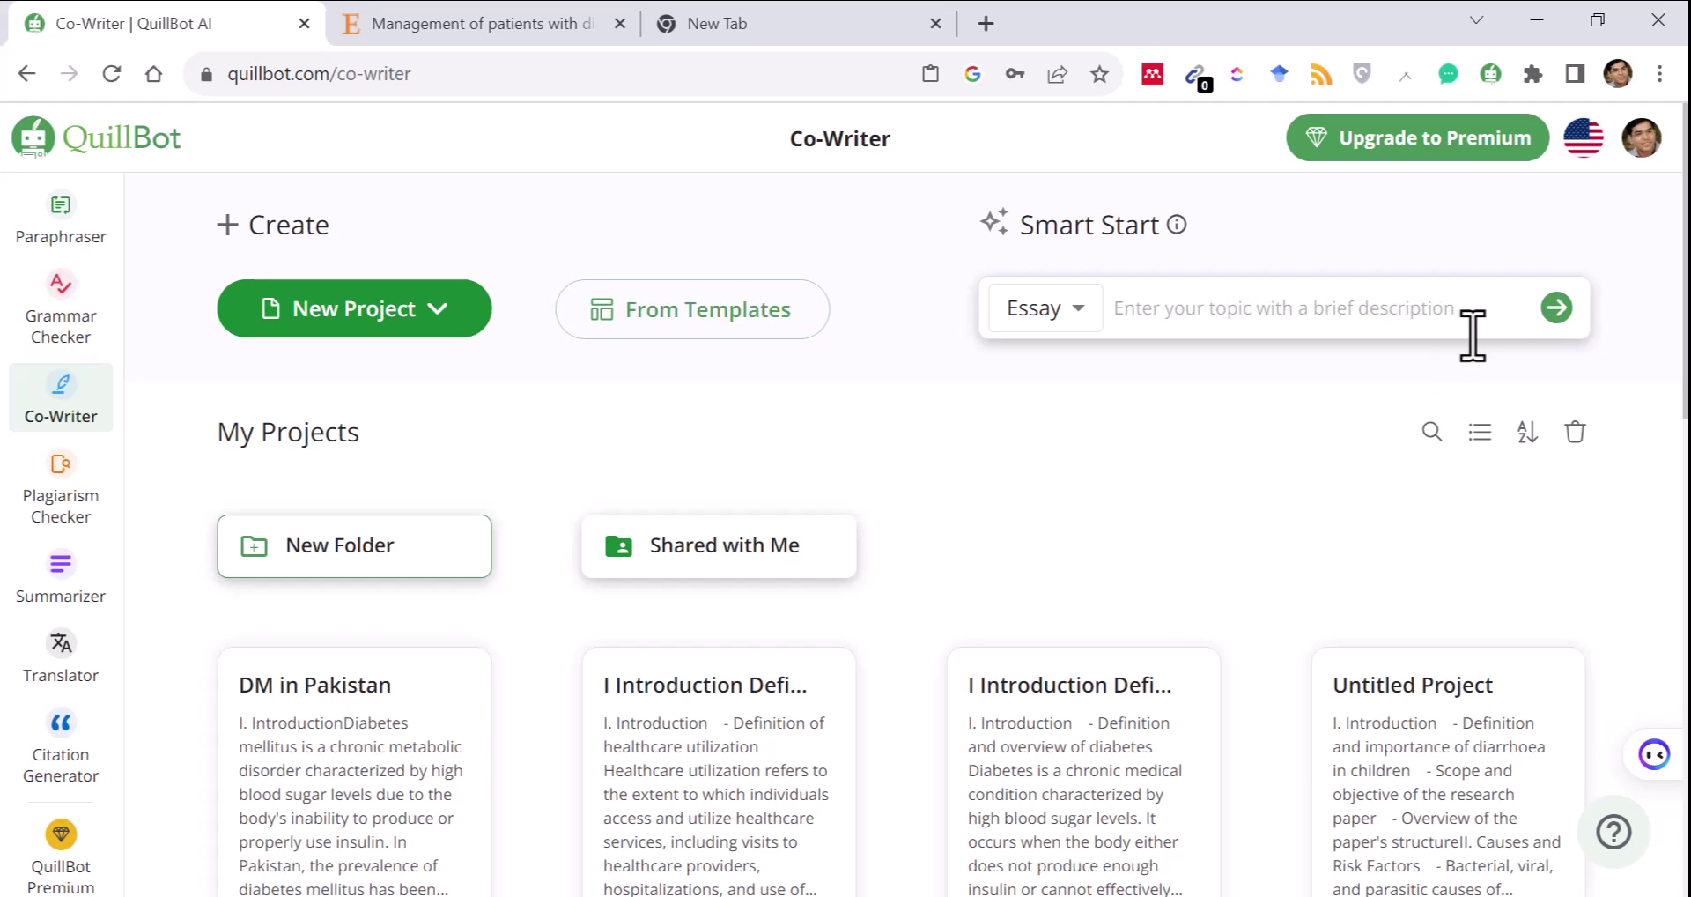
{"action": "left_click_drag", "start_coordinate": [1680, 357], "coordinate": [1686, 510]}
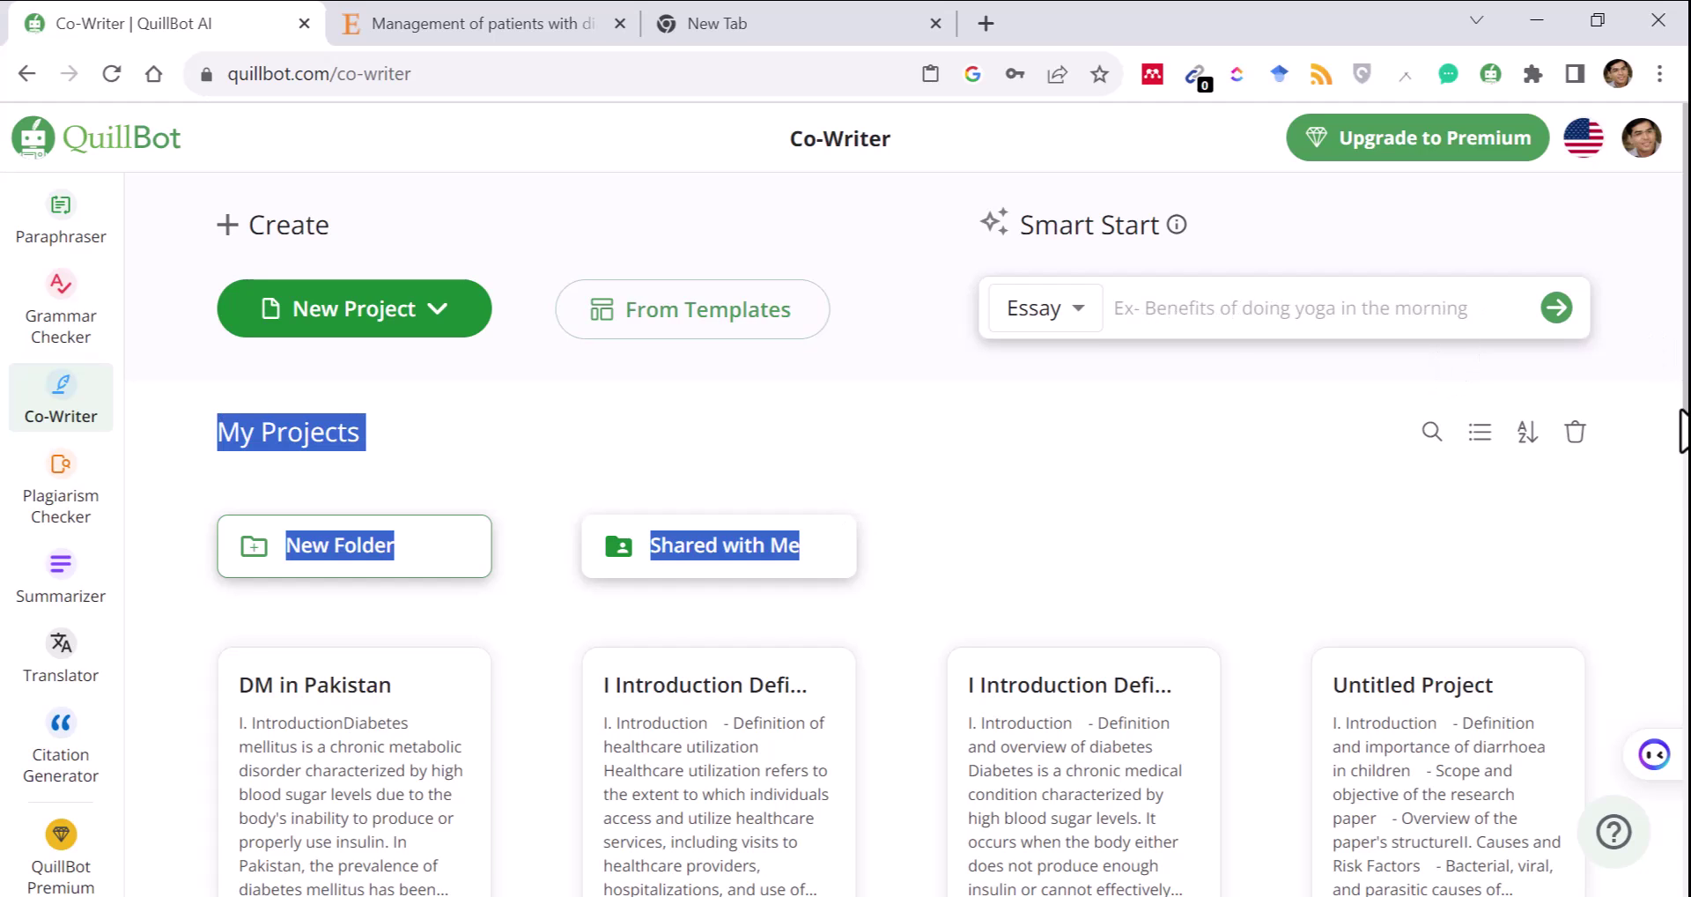
{"action": "left_click", "coordinate": [1145, 502]}
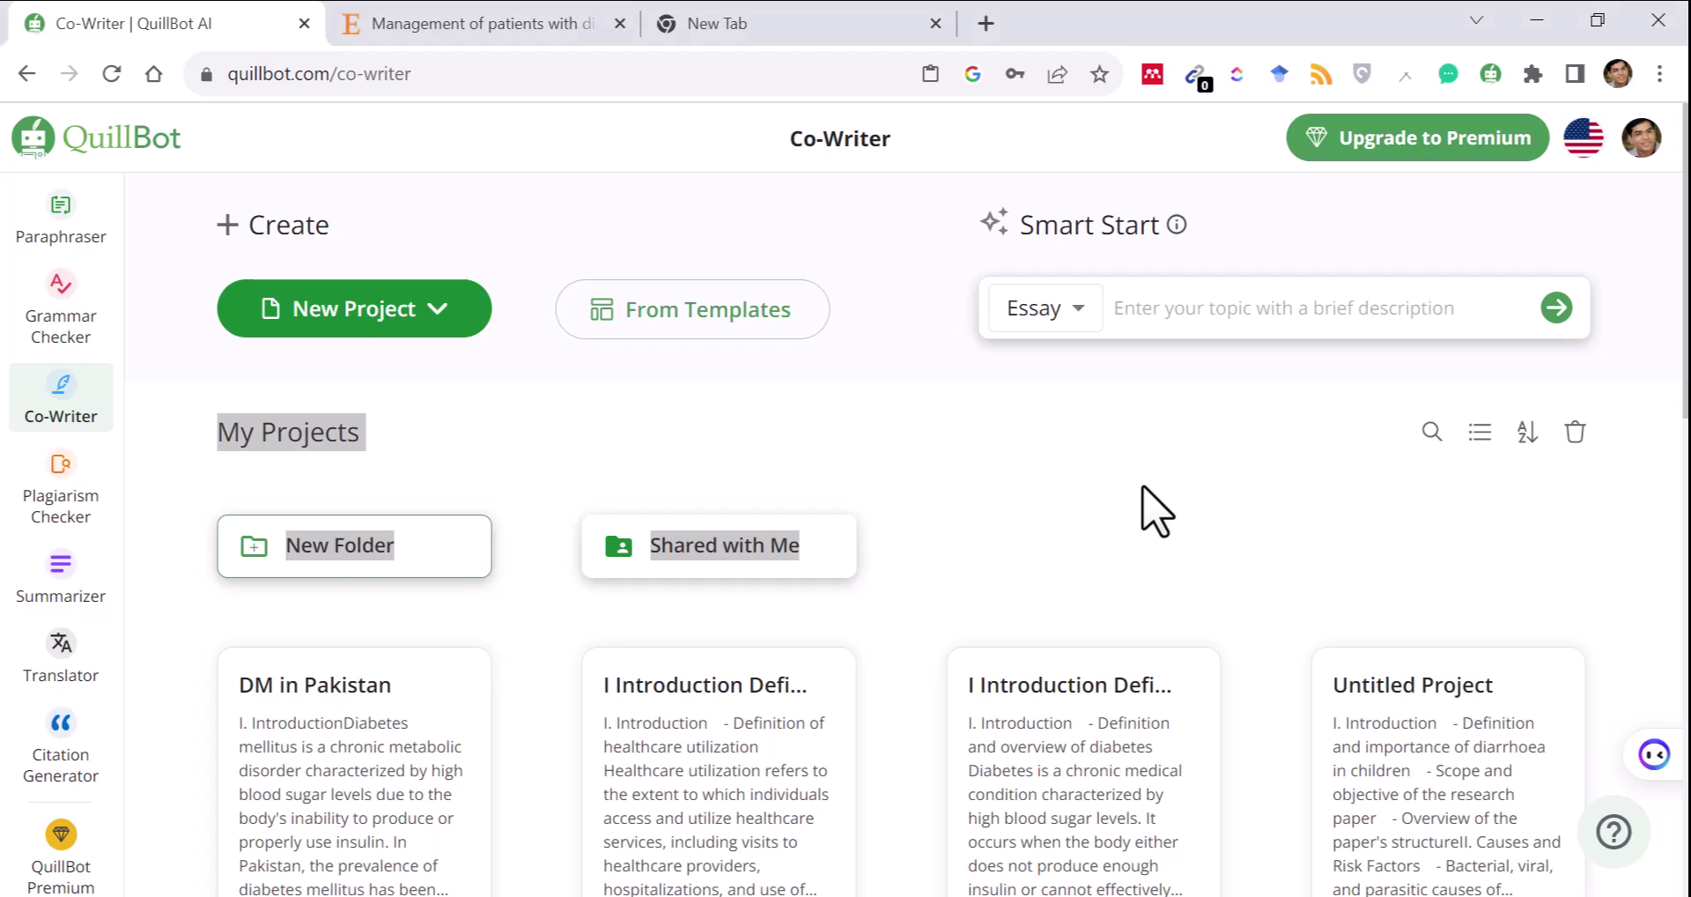
{"action": "left_click", "coordinate": [407, 780]}
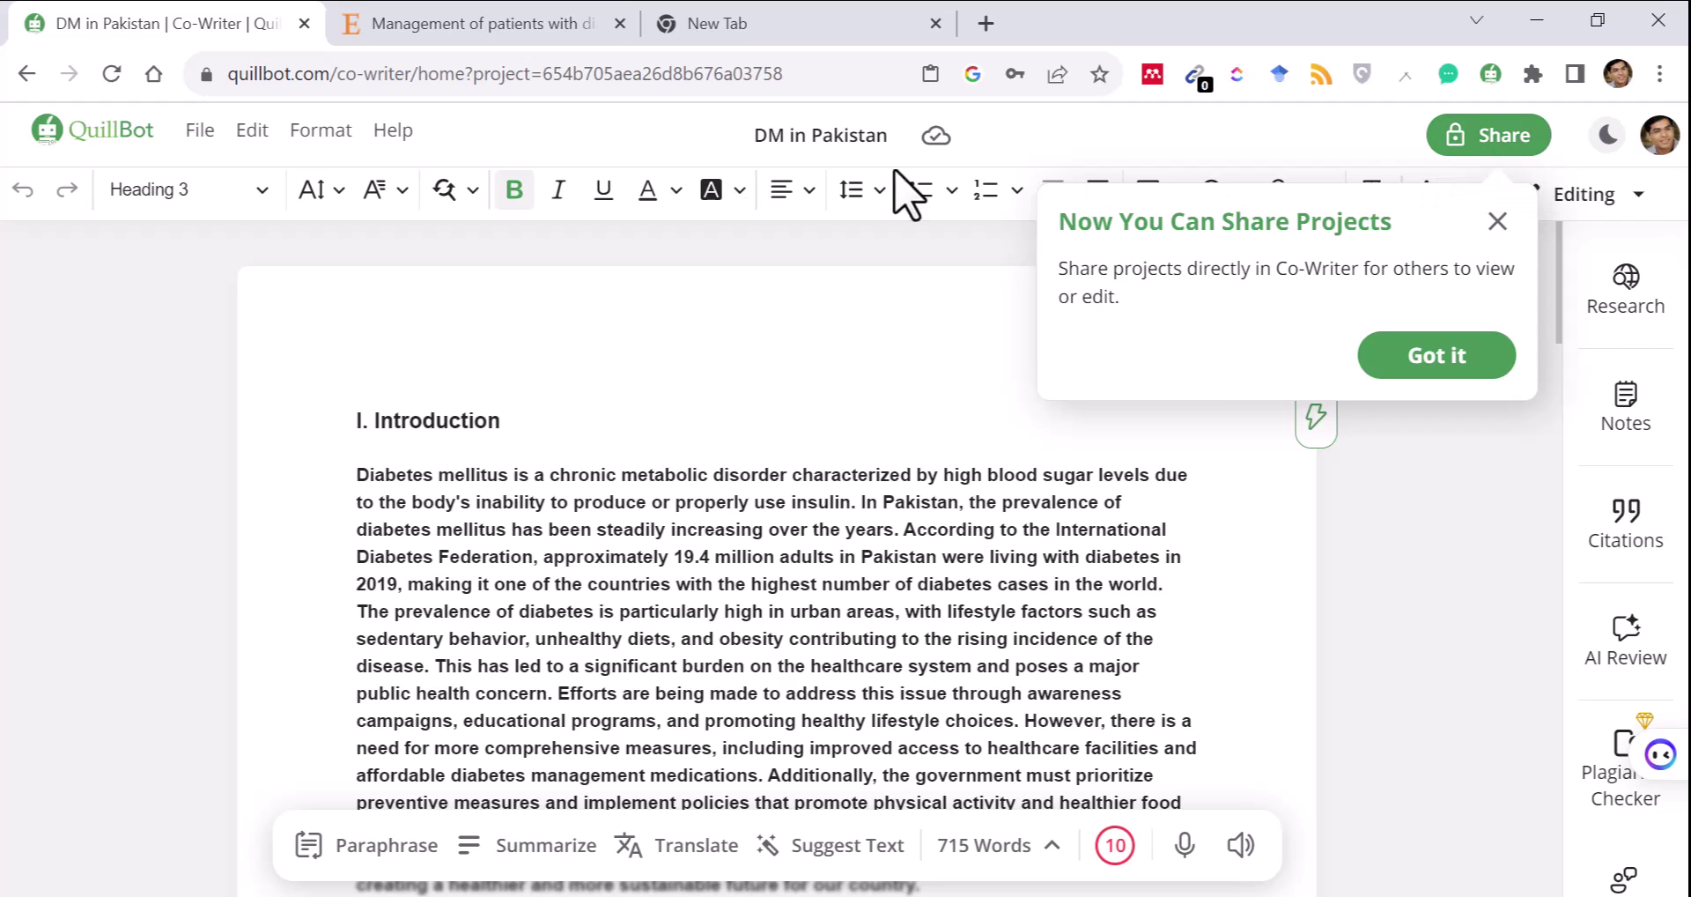
{"action": "left_click", "coordinate": [1409, 359]}
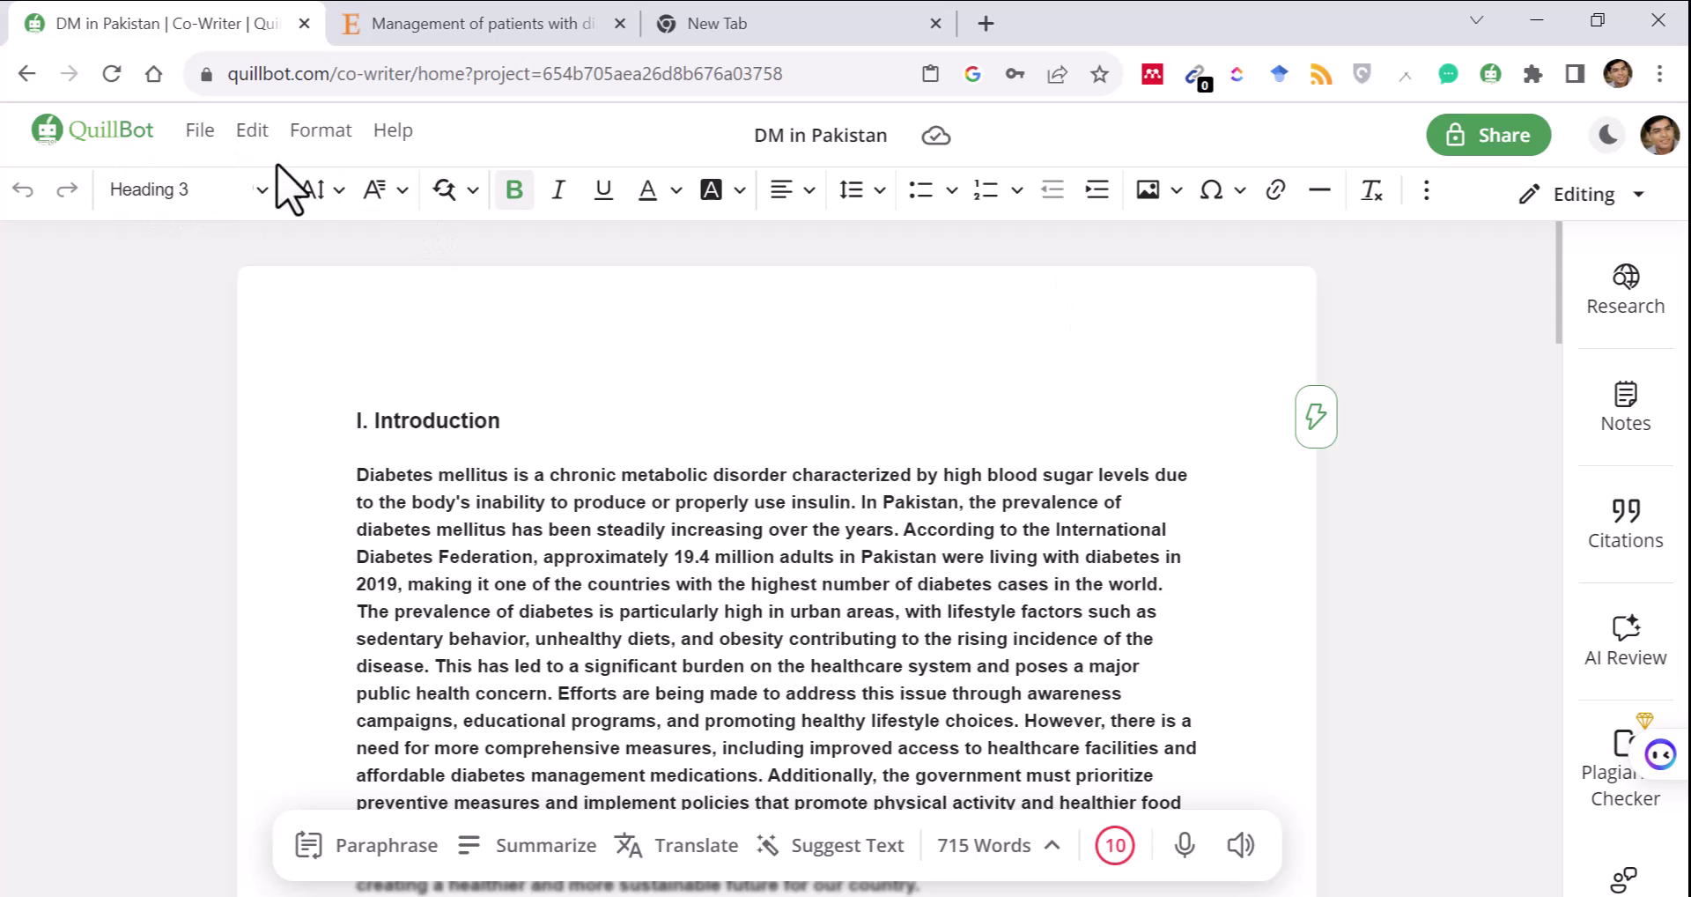
Step: Export the project as a .docx file, open the downloaded "DM in Pakistan.docx" in Word and enable editing
{"action": "left_click", "coordinate": [199, 132]}
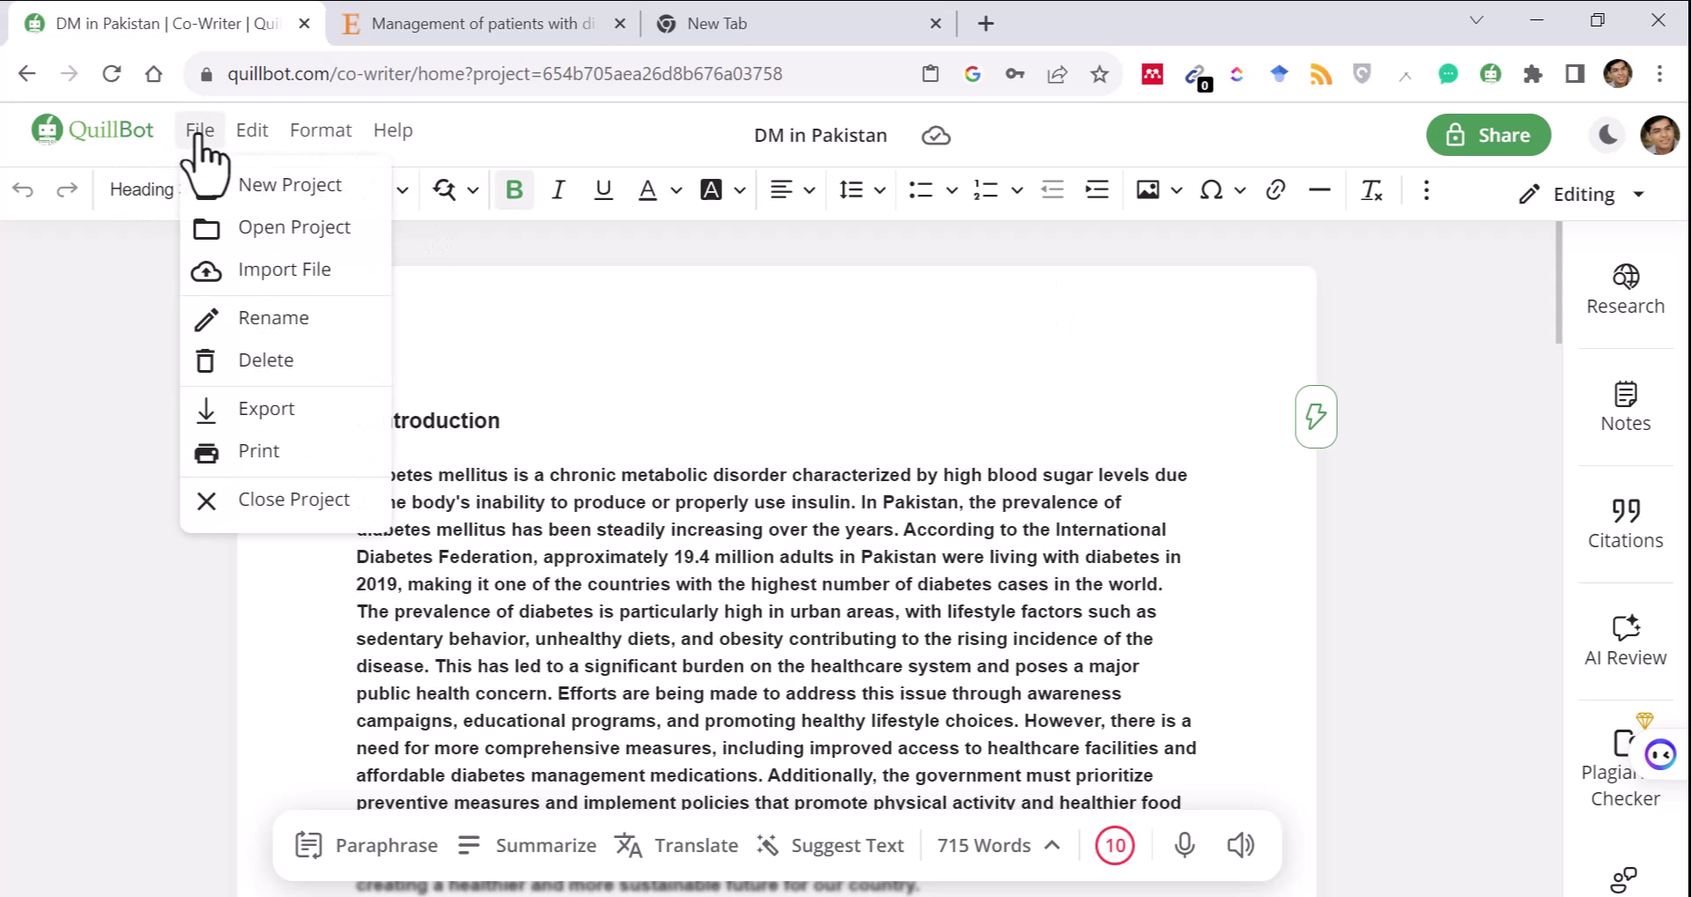
{"action": "left_click", "coordinate": [248, 414]}
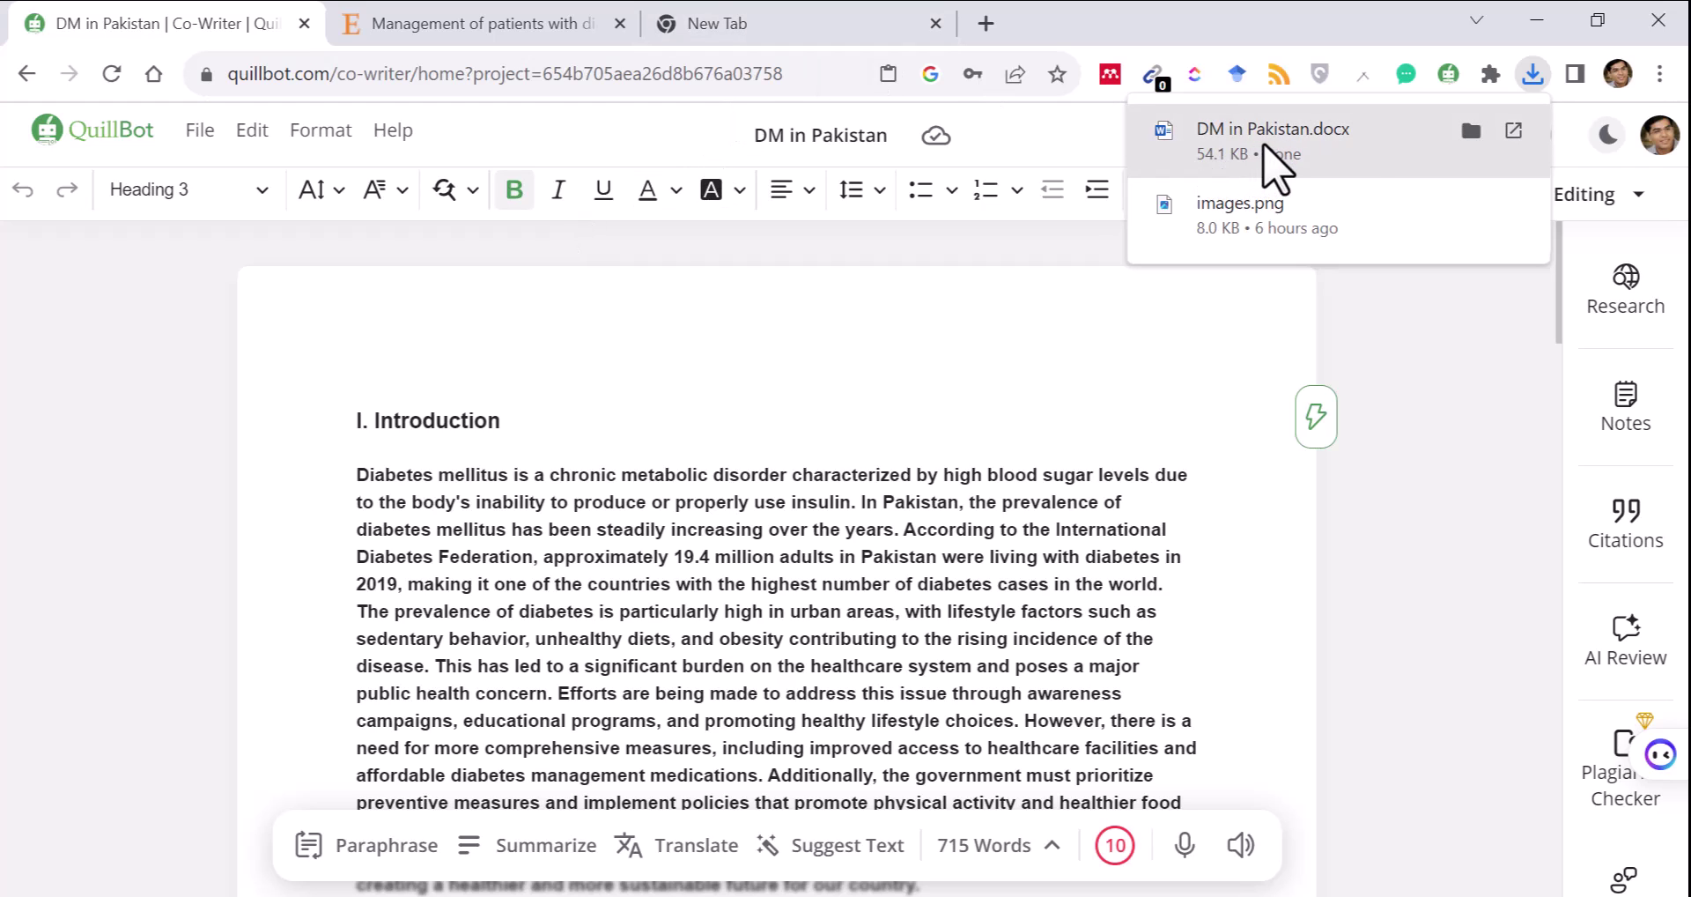
{"action": "left_click", "coordinate": [1274, 158]}
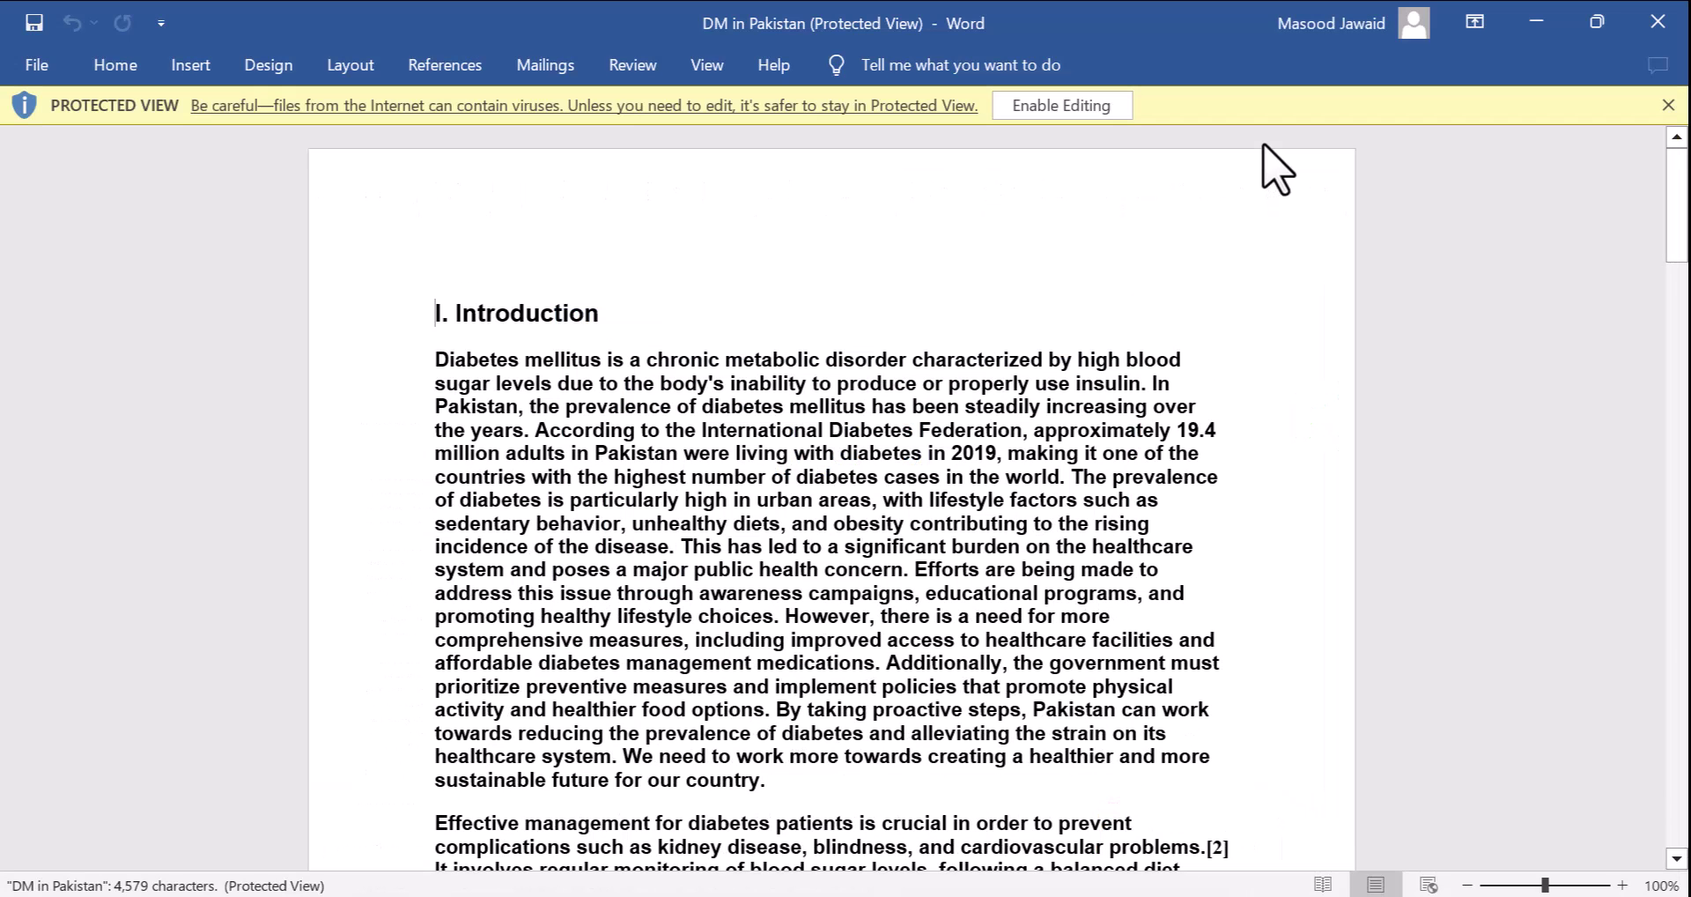
{"action": "left_click", "coordinate": [1085, 108]}
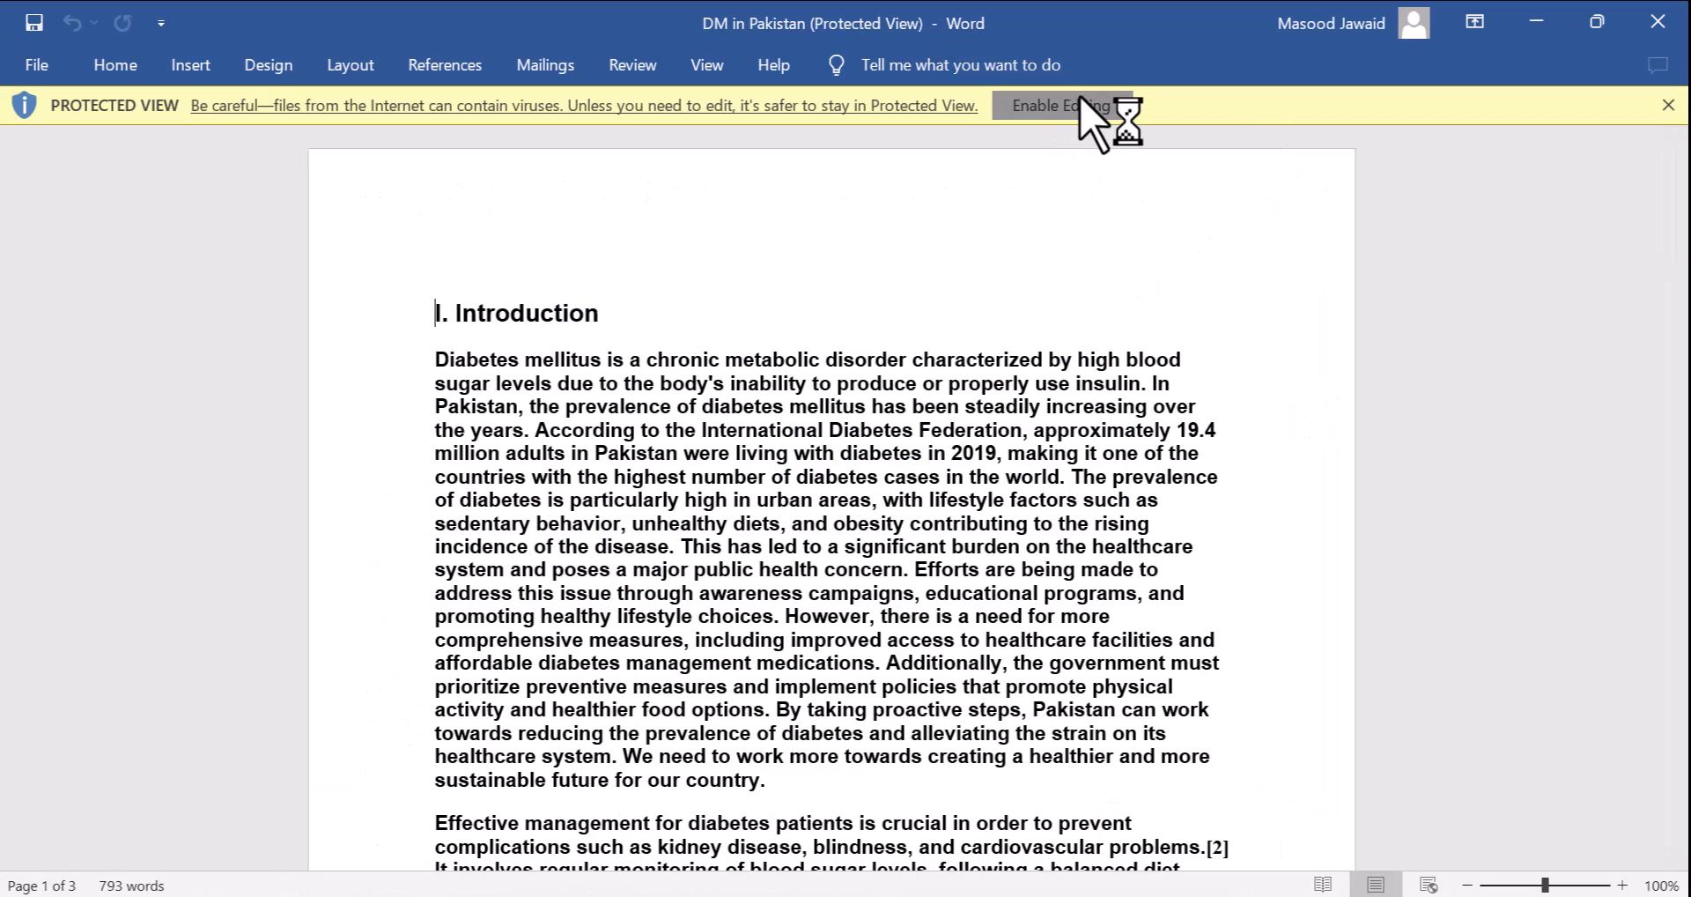